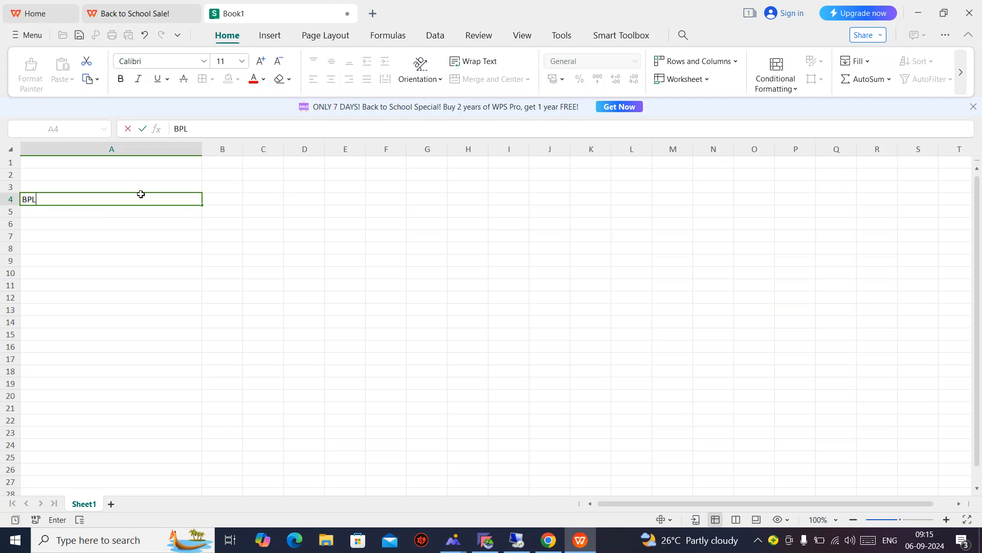
# Enter BPL in A4 and merge and centre it across A3:F4.
pyautogui.press('Return')
pyautogui.click(143, 197)
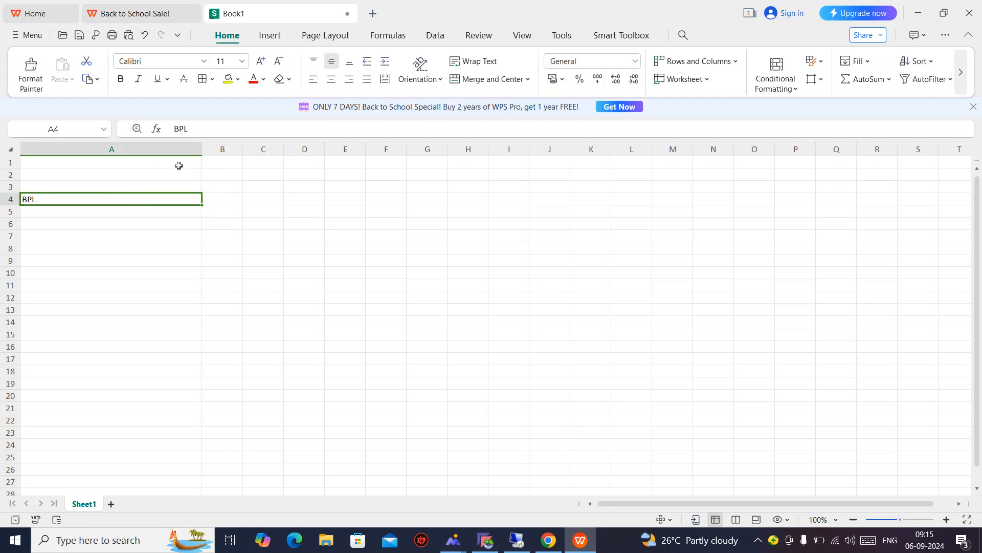
pyautogui.hotkey('shift', 'Right')
pyautogui.hotkey('shift', 'Right')
pyautogui.hotkey('shift', 'Right')
pyautogui.hotkey('shift', 'Right')
pyautogui.hotkey('shift', 'Right')
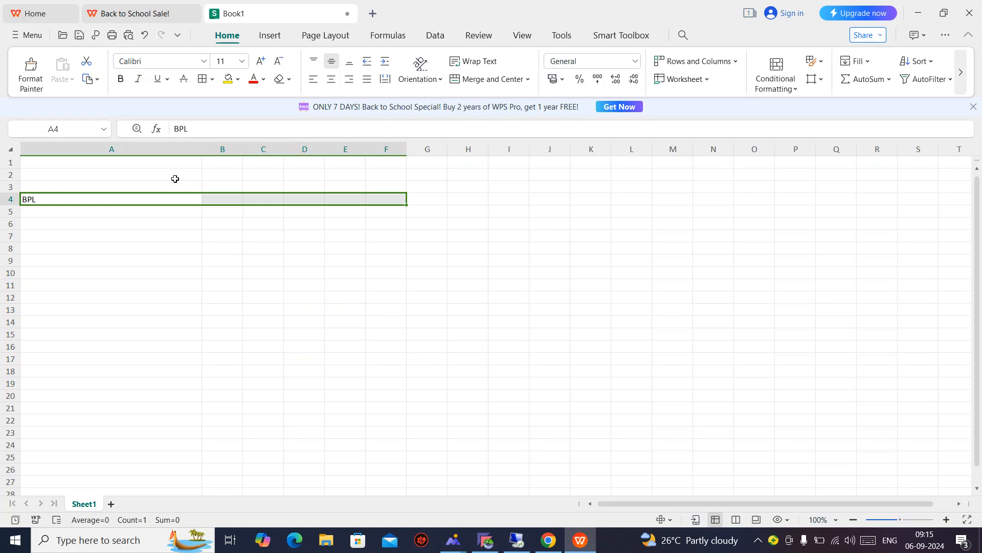
pyautogui.hotkey('shift', 'Up')
pyautogui.hotkey('shift', 'Up')
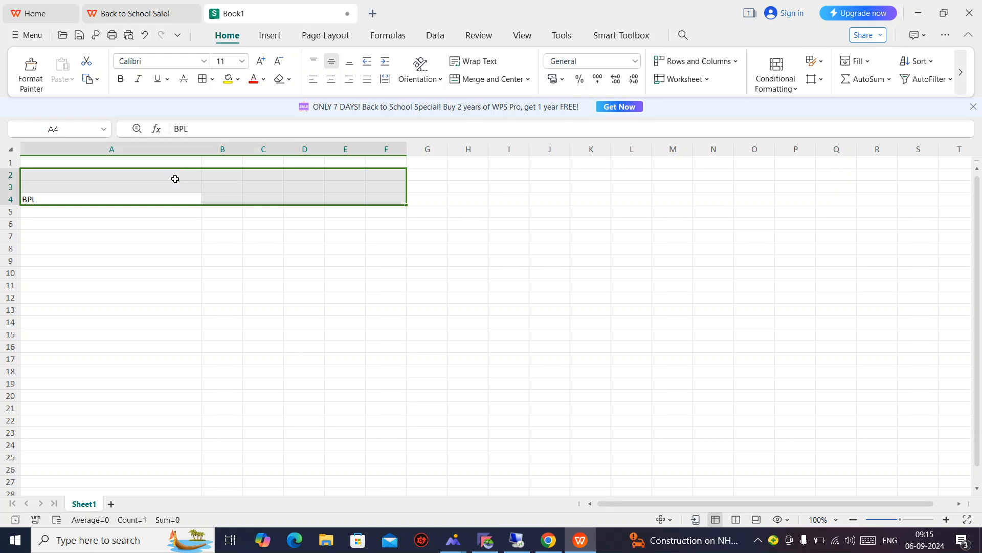
pyautogui.hotkey('shift', 'Down')
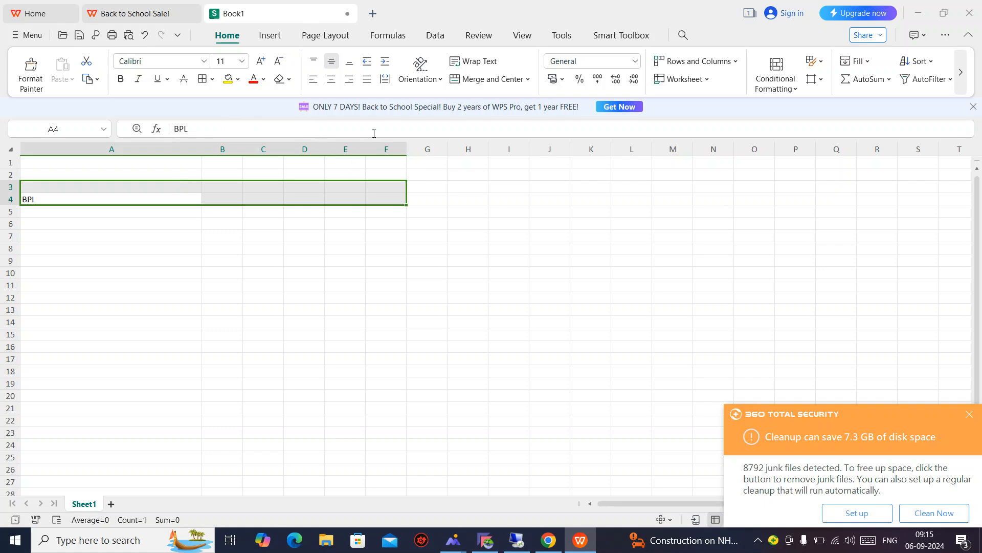
pyautogui.click(487, 78)
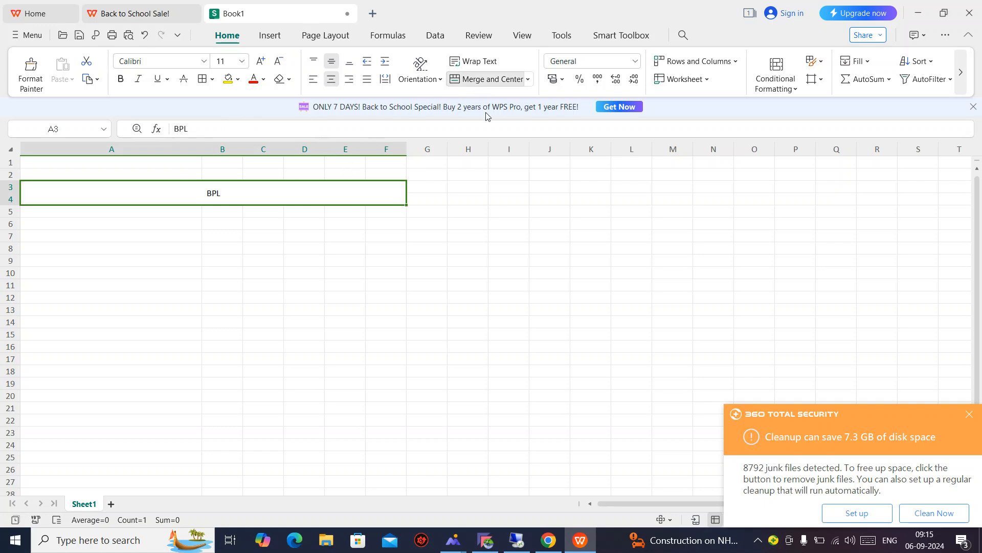
# Enlarge the BPL text to size 36 and give the banner a light green fill.
pyautogui.click(261, 62)
pyautogui.click(261, 62)
pyautogui.click(261, 62)
pyautogui.click(261, 62)
pyautogui.click(261, 62)
pyautogui.click(261, 62)
pyautogui.click(261, 63)
pyautogui.click(261, 62)
pyautogui.click(261, 63)
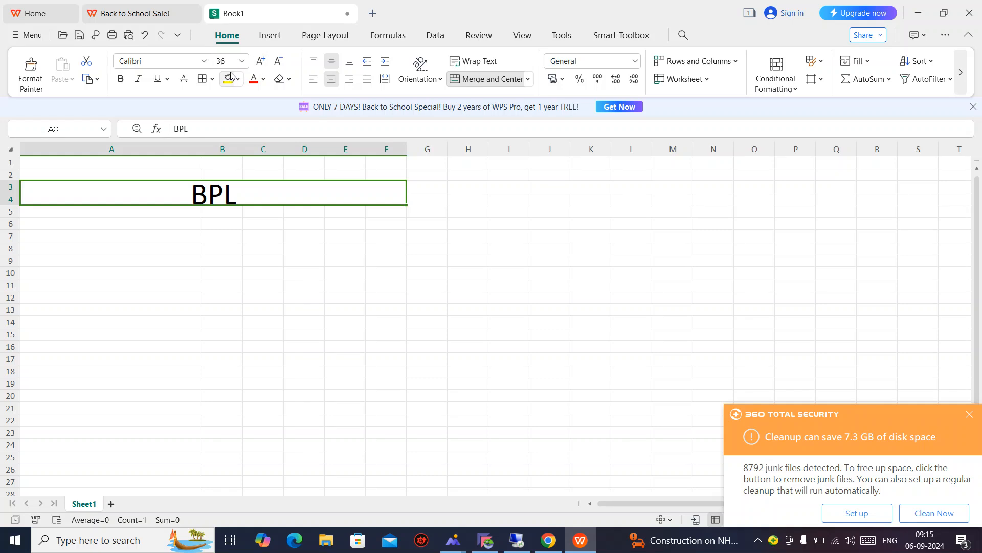
pyautogui.click(237, 80)
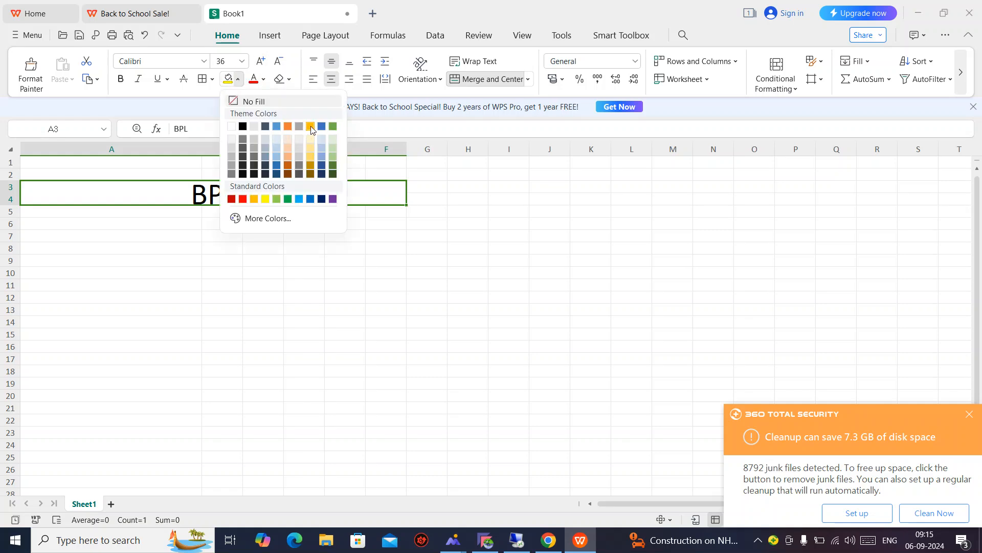
pyautogui.click(333, 156)
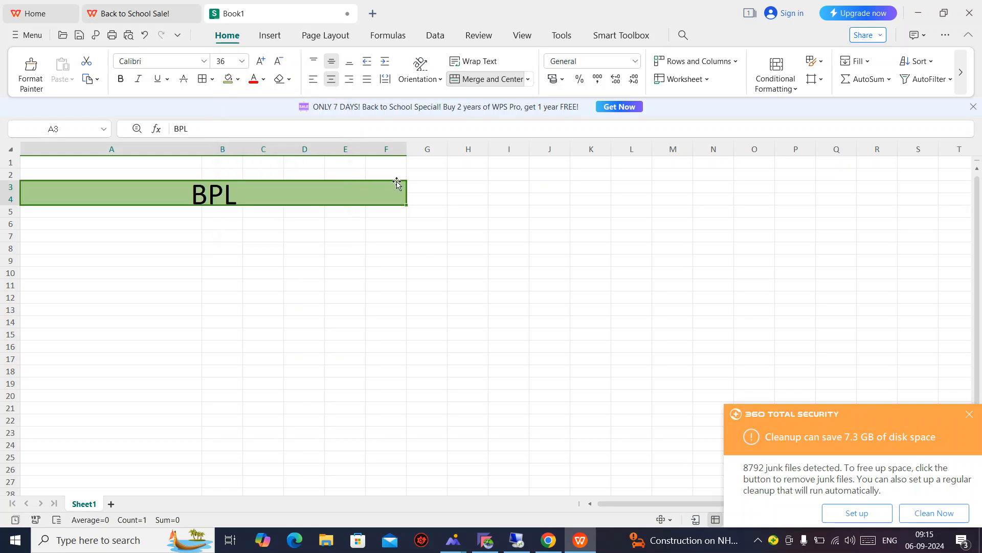
# Try resizing the merged BPL banner, then dismiss the merged-cell warning.
pyautogui.click(352, 245)
pyautogui.click(260, 199)
pyautogui.moveTo(289, 182); pyautogui.dragTo(417, 197)
pyautogui.click(582, 281)
pyautogui.click(426, 259)
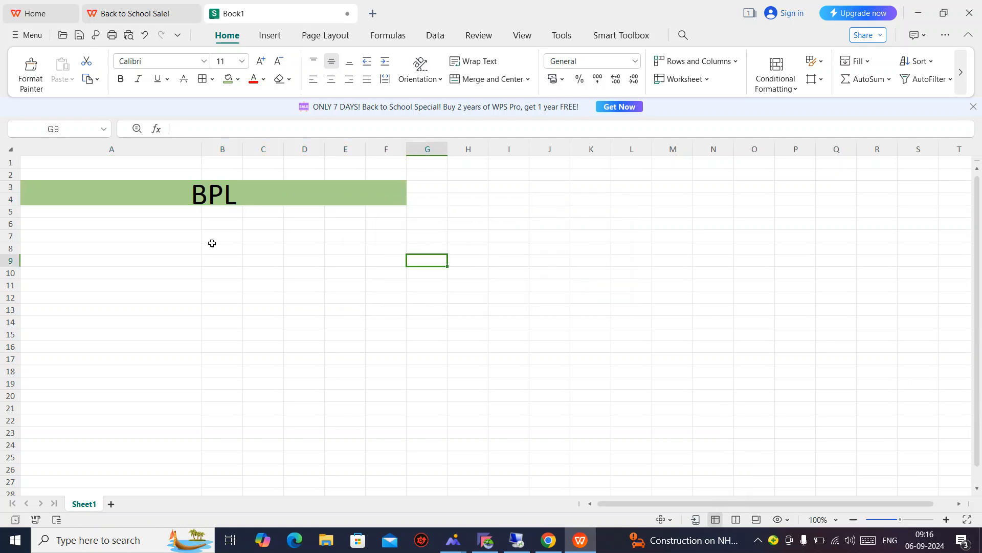
# Label G4 'organization code' and widen column G to fit it.
pyautogui.click(202, 202)
pyautogui.click(433, 199)
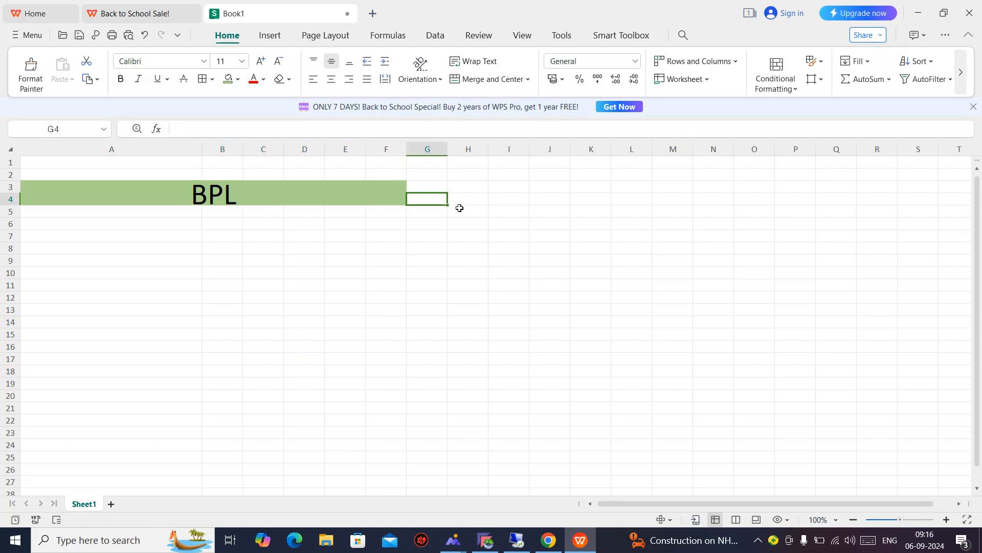
pyautogui.write('organiz')
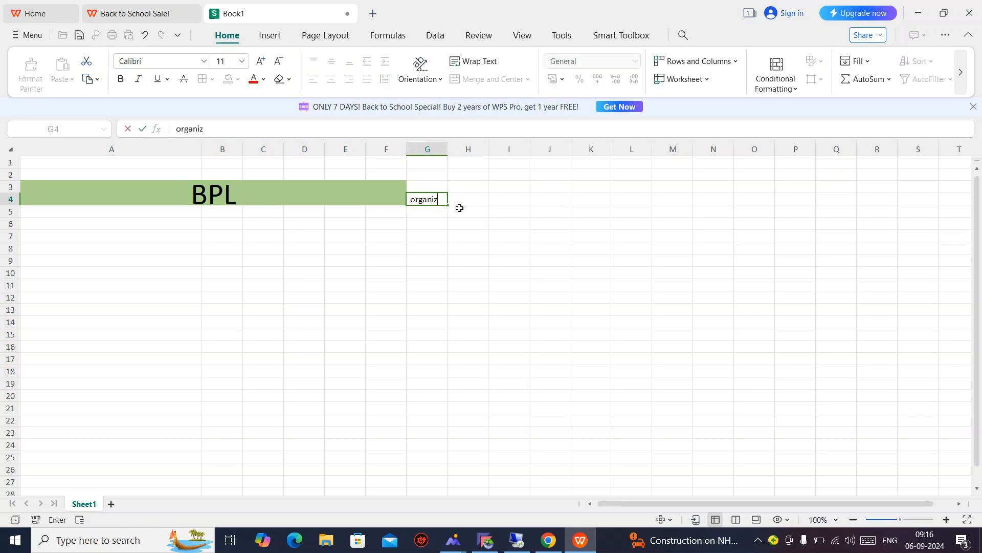
pyautogui.write('ation code')
pyautogui.press('Return')
pyautogui.press('Up')
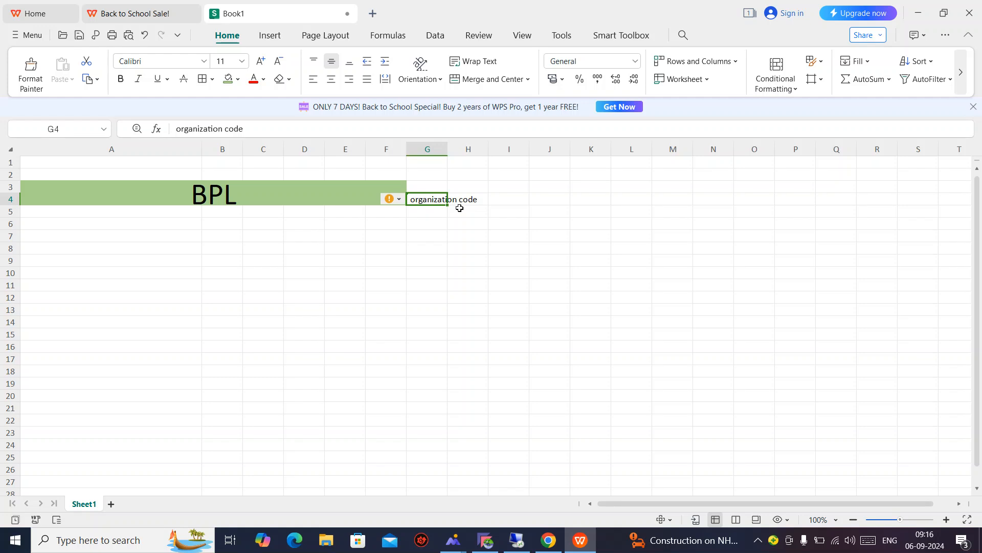
pyautogui.moveTo(447, 149); pyautogui.dragTo(489, 149)
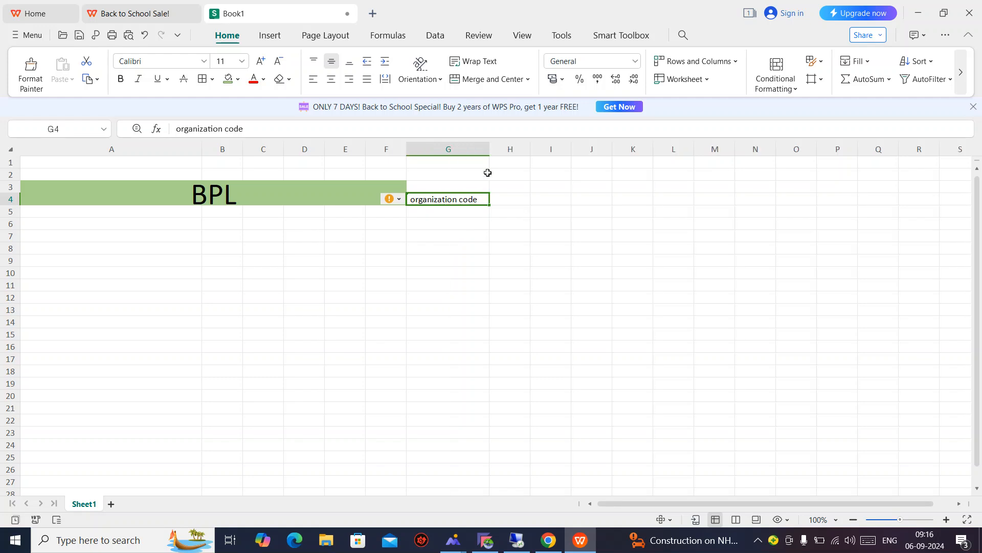
# Label H4 'or company code', autofit column H, and switch to the SAP session.
pyautogui.click(510, 198)
pyautogui.write('or')
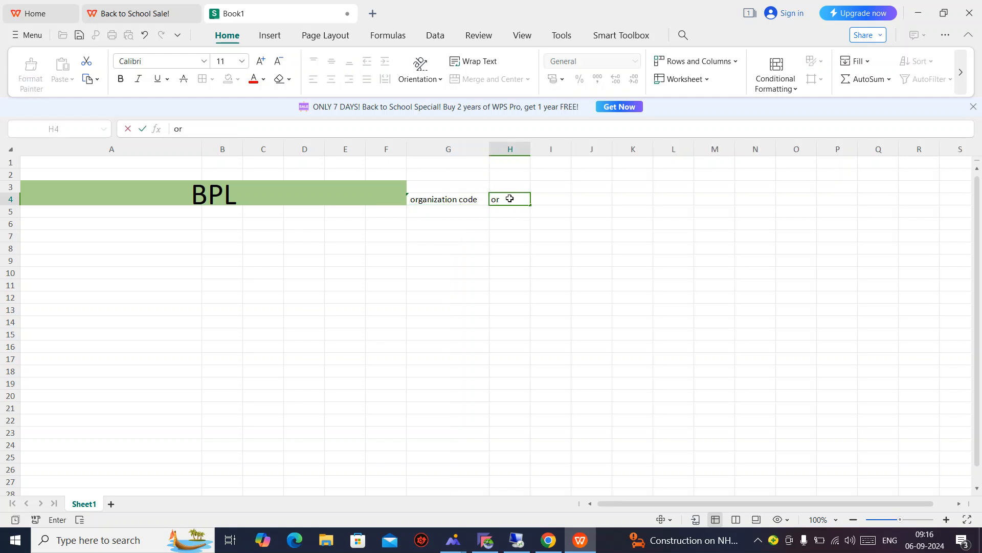
pyautogui.write(' companyb code')
pyautogui.press('BackSpace')
pyautogui.press('BackSpace')
pyautogui.press('BackSpace')
pyautogui.press('BackSpace')
pyautogui.press('BackSpace')
pyautogui.press('BackSpace')
pyautogui.press('BackSpace')
pyautogui.press('BackSpace')
pyautogui.write('y code')
pyautogui.press('Return')
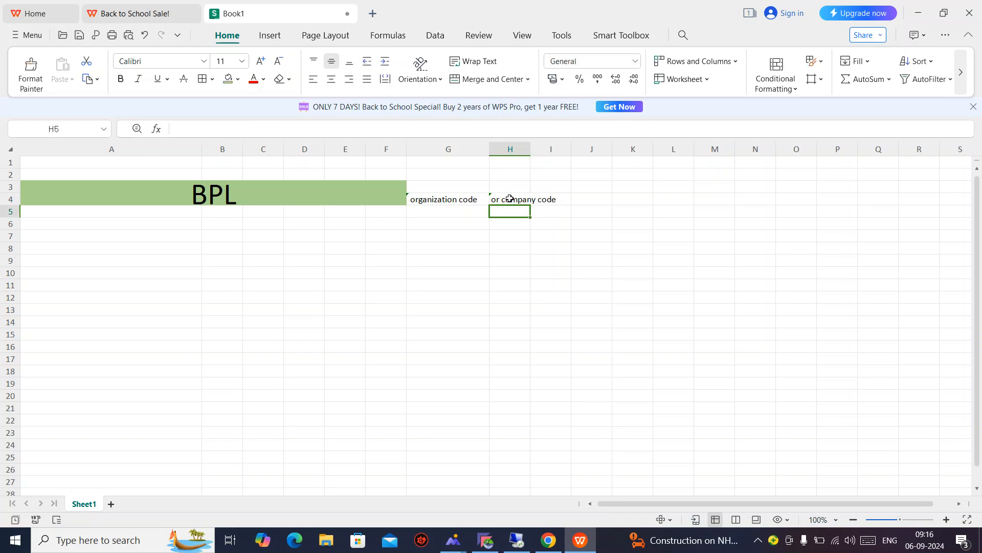
pyautogui.doubleClick(530, 149)
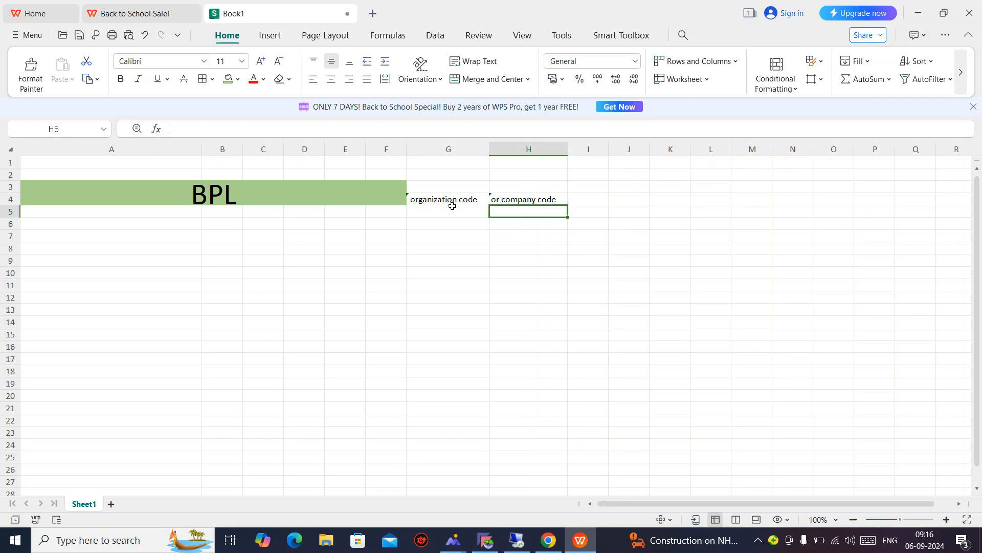
pyautogui.click(492, 148)
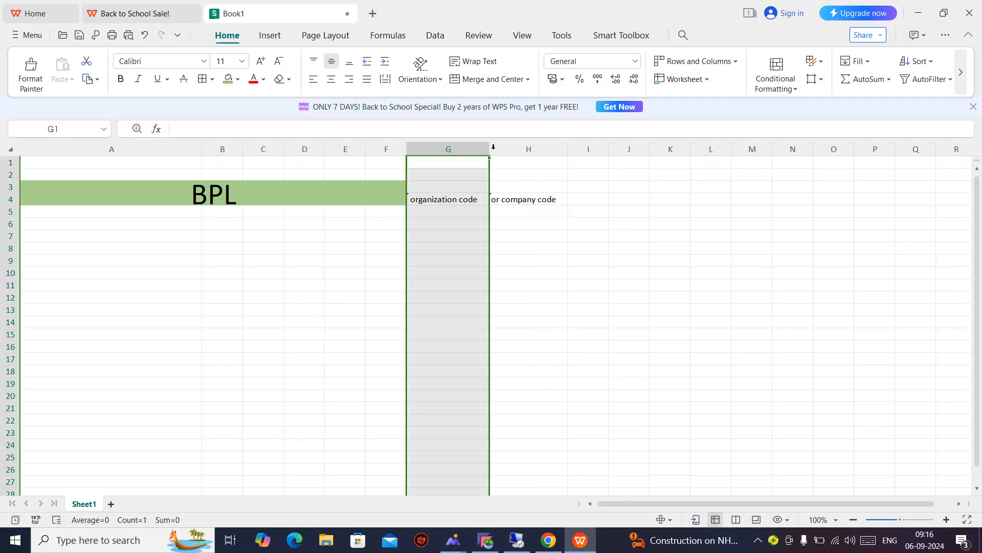
pyautogui.click(665, 370)
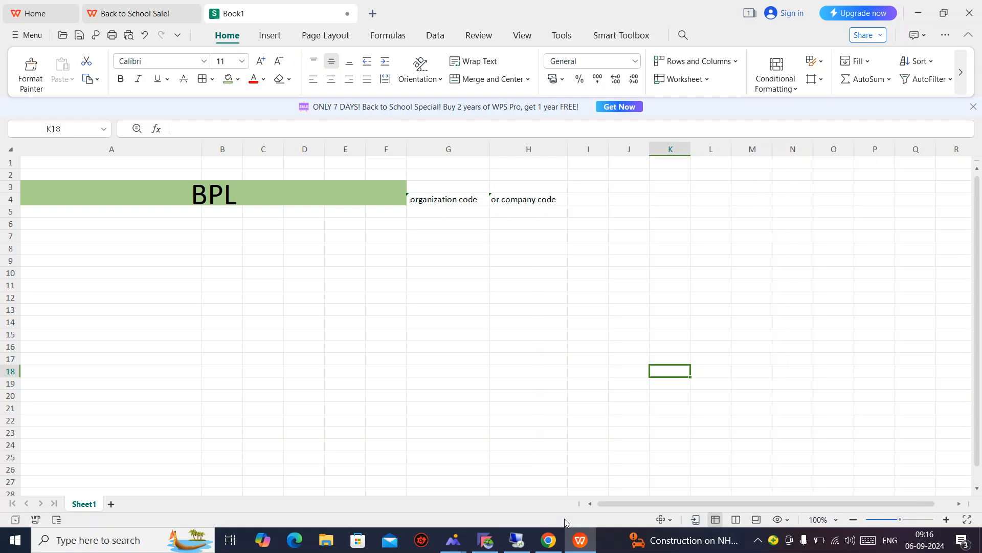
pyautogui.click(518, 540)
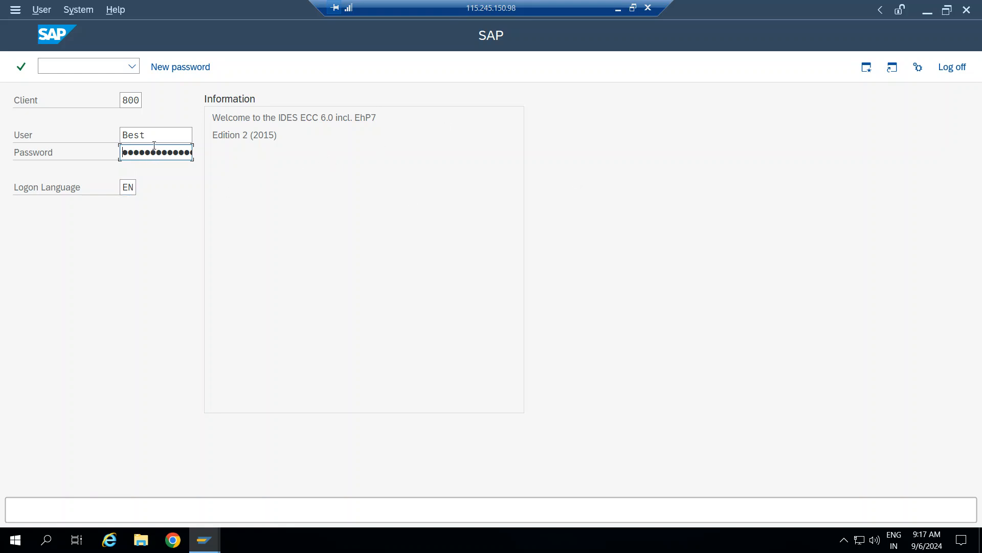
# Log on to client 800 with the prefilled user and password.
pyautogui.moveTo(155, 135); pyautogui.dragTo(109, 137)
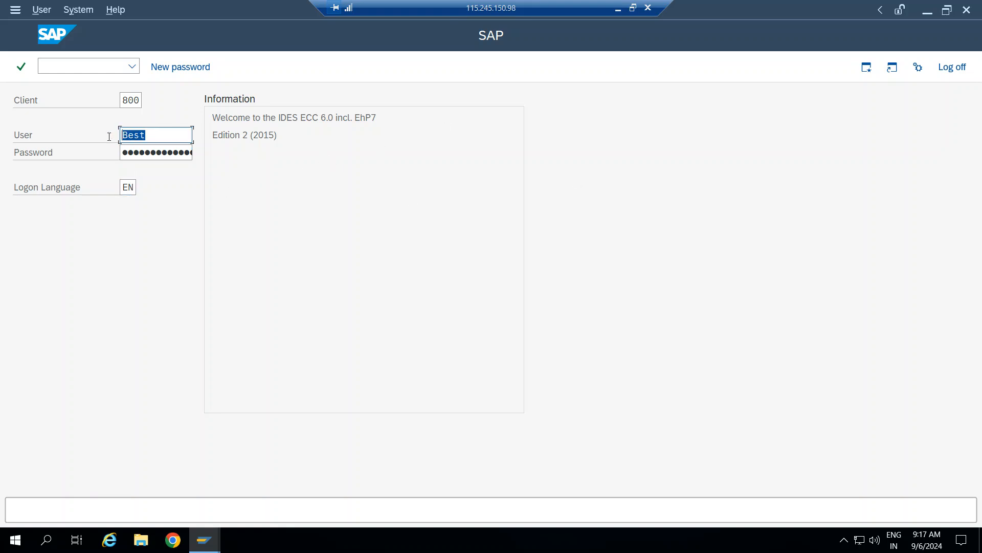
pyautogui.click(163, 152)
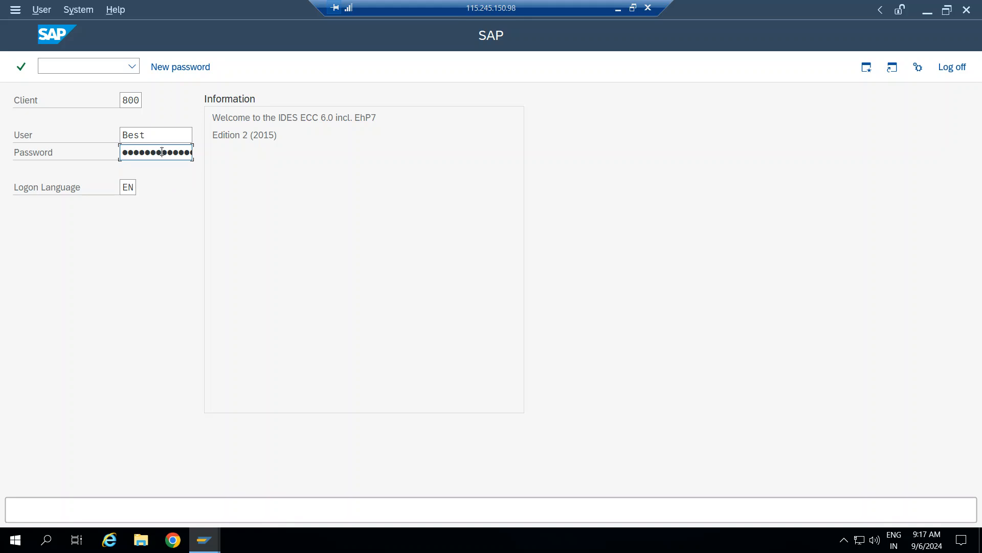
pyautogui.press('Return')
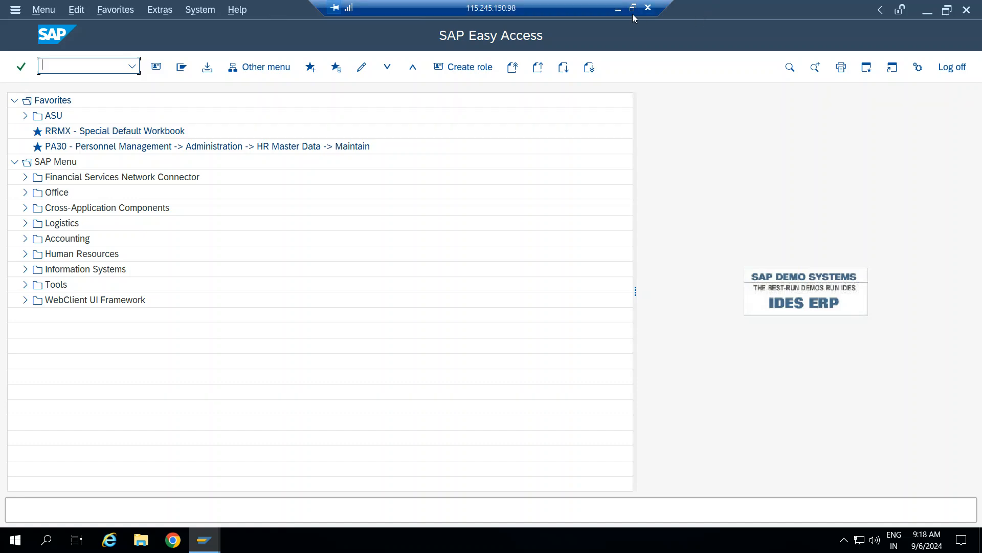
# Minimise the screen recorder and bring the SAP Easy Access session back to the front.
pyautogui.click(617, 9)
pyautogui.click(485, 540)
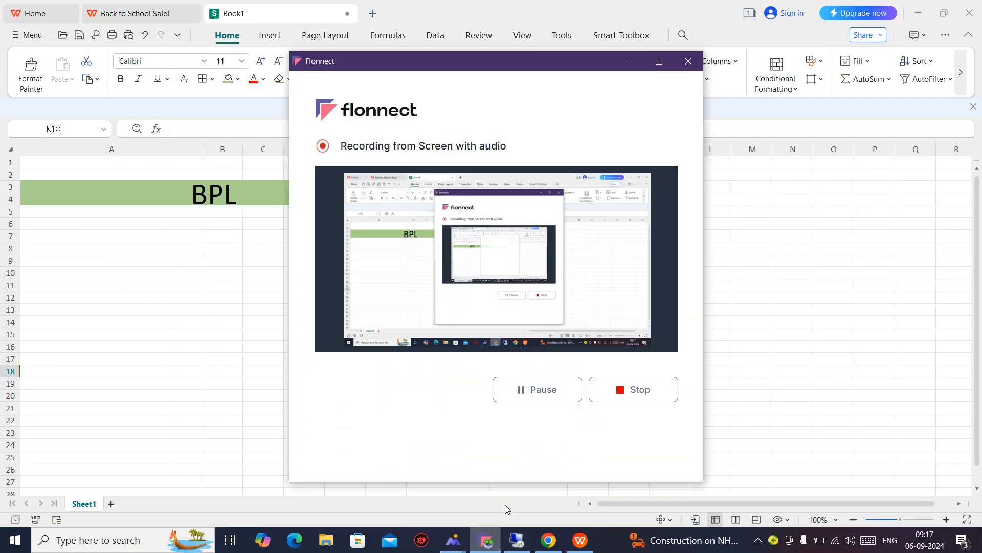
pyautogui.click(631, 61)
pyautogui.click(517, 540)
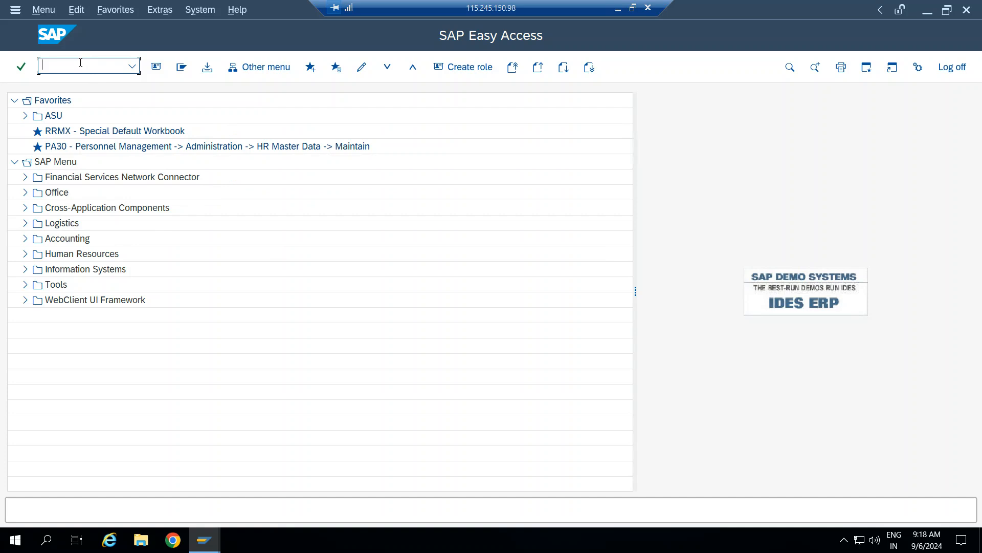
# Run OX02 to review the existing company codes.
pyautogui.write('ox02')
pyautogui.press('Return')
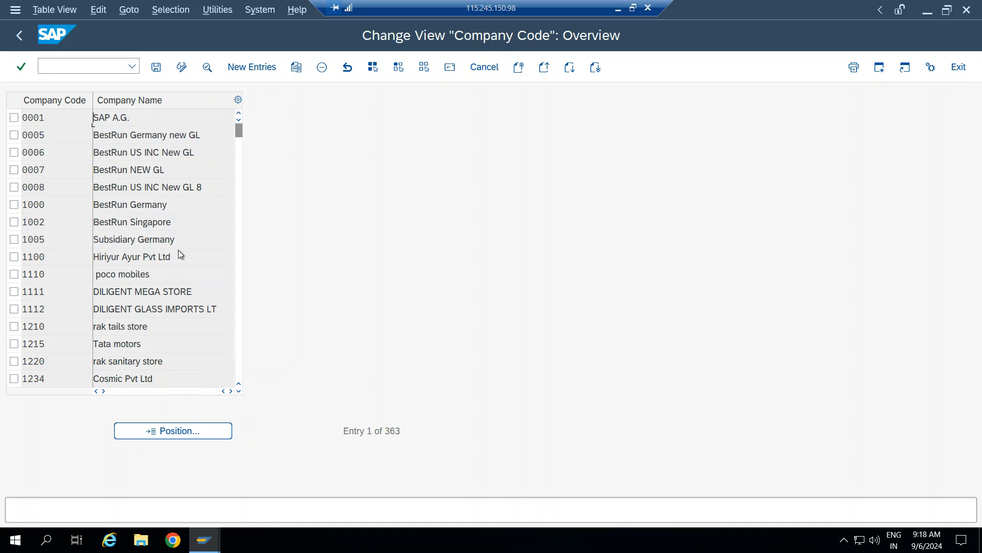
pyautogui.scroll(-5, 180, 255)
pyautogui.scroll(5, 191, 222)
# Return to the main menu with /n and open the SAP Reference IMG via SPRO.
pyautogui.click(95, 65)
pyautogui.write('/n')
pyautogui.press('Return')
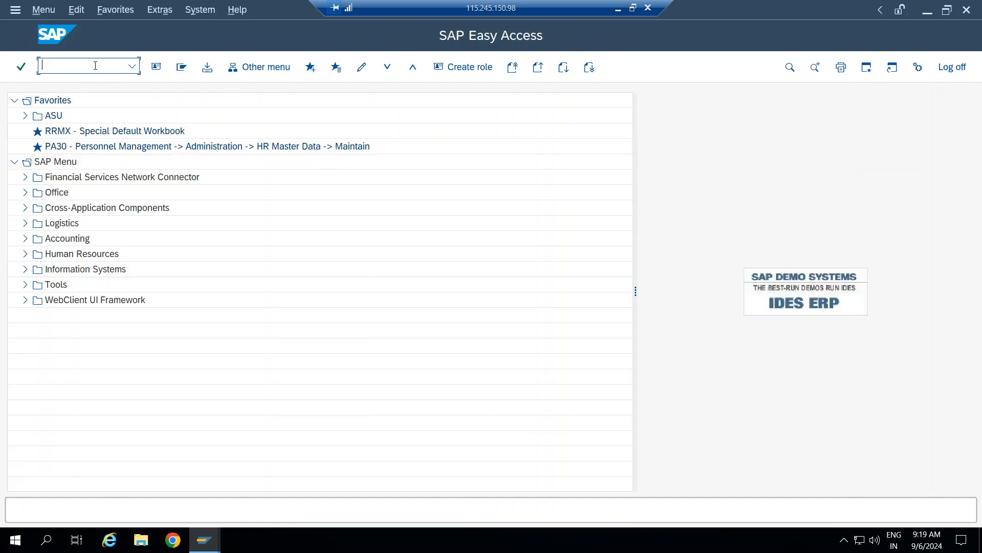
pyautogui.write('spro')
pyautogui.press('Return')
pyautogui.click(185, 65)
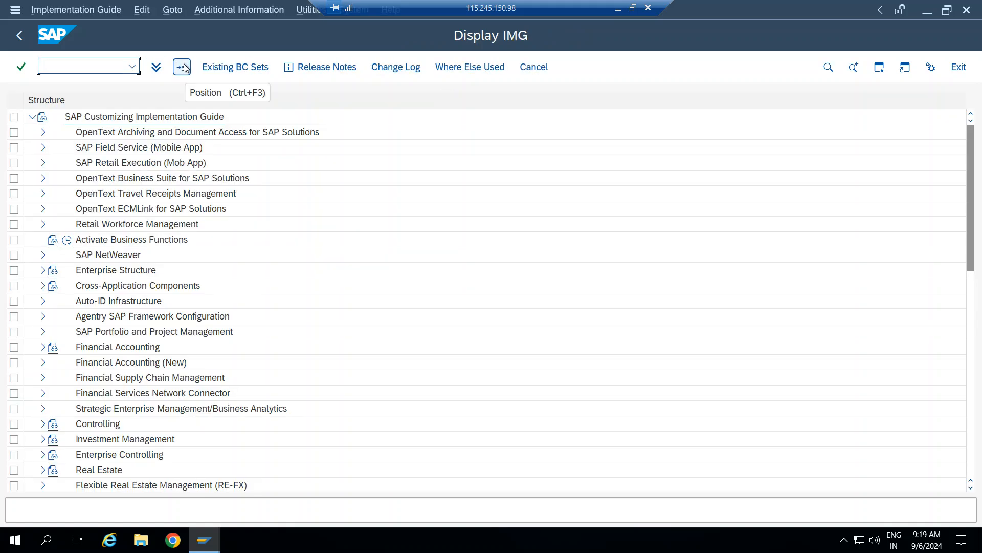
# Expand Enterprise Structure > Definition > Financial Accounting and open Edit Company Code Data.
pyautogui.click(43, 270)
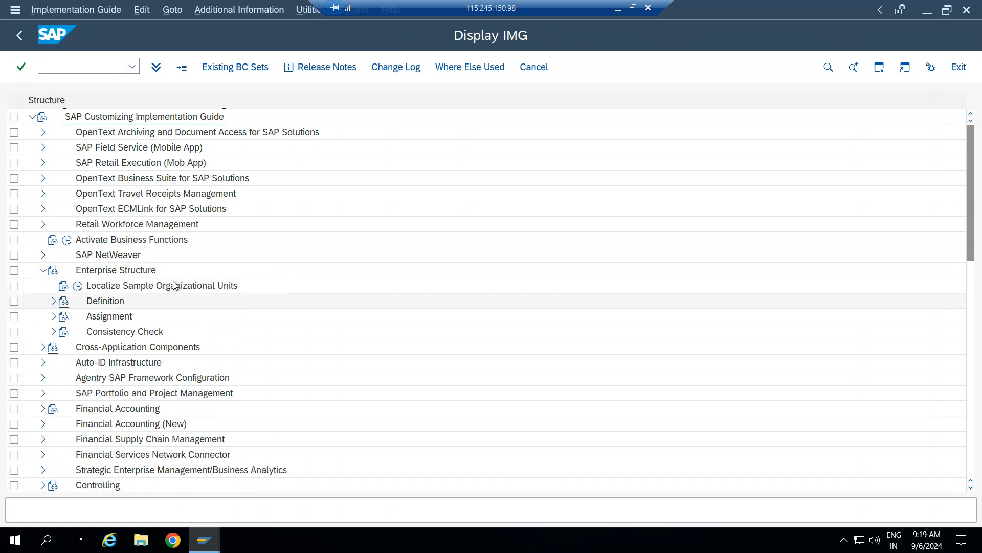
pyautogui.click(54, 301)
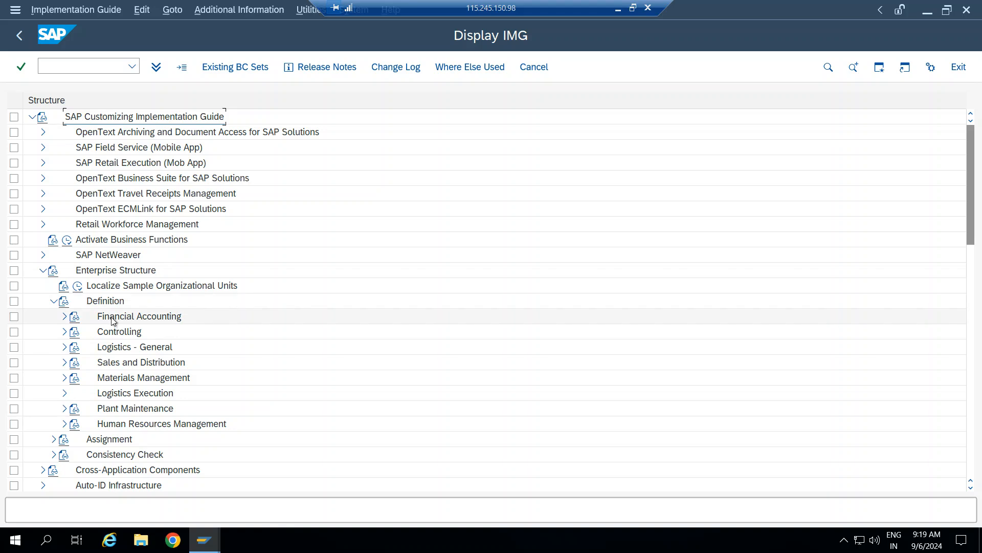
pyautogui.click(65, 317)
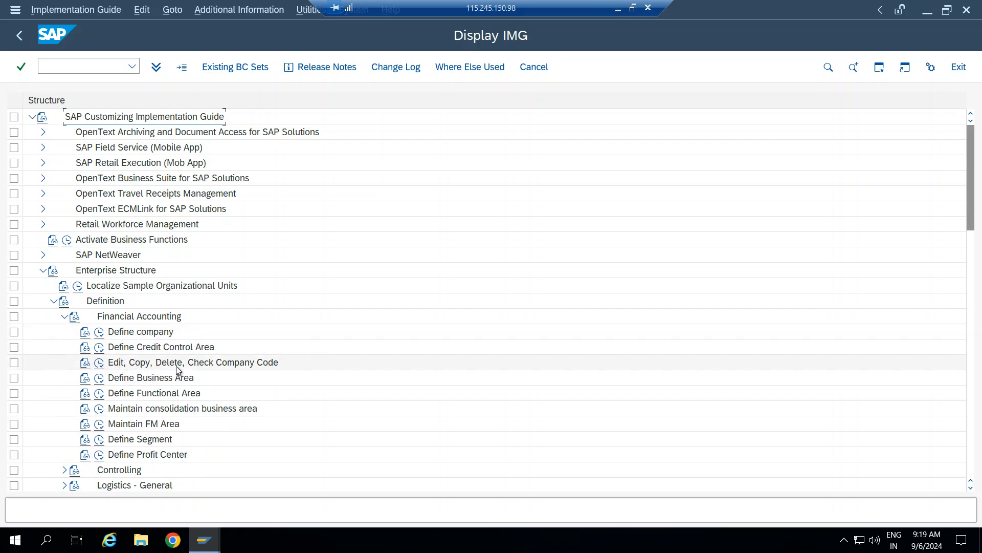
pyautogui.click(100, 363)
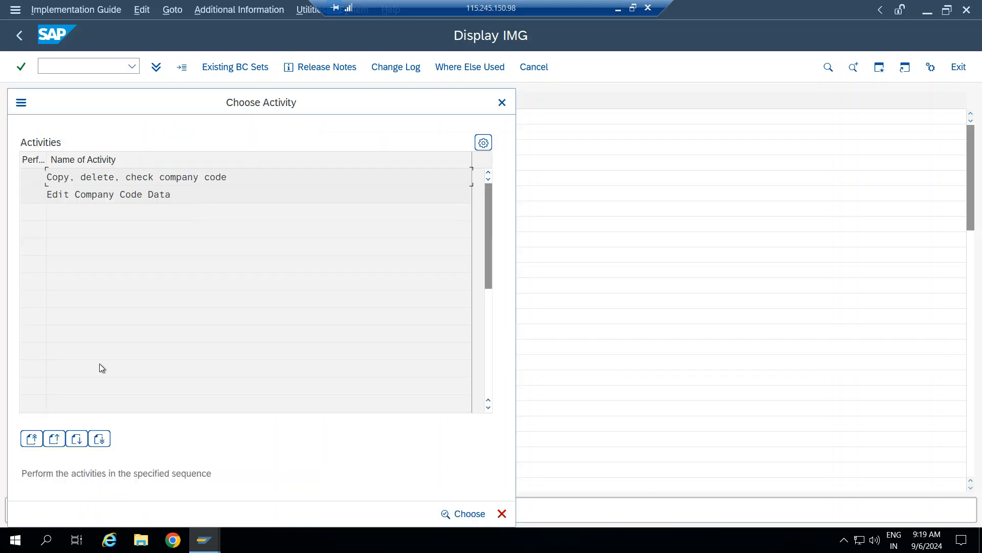
pyautogui.click(110, 197)
pyautogui.doubleClick(110, 195)
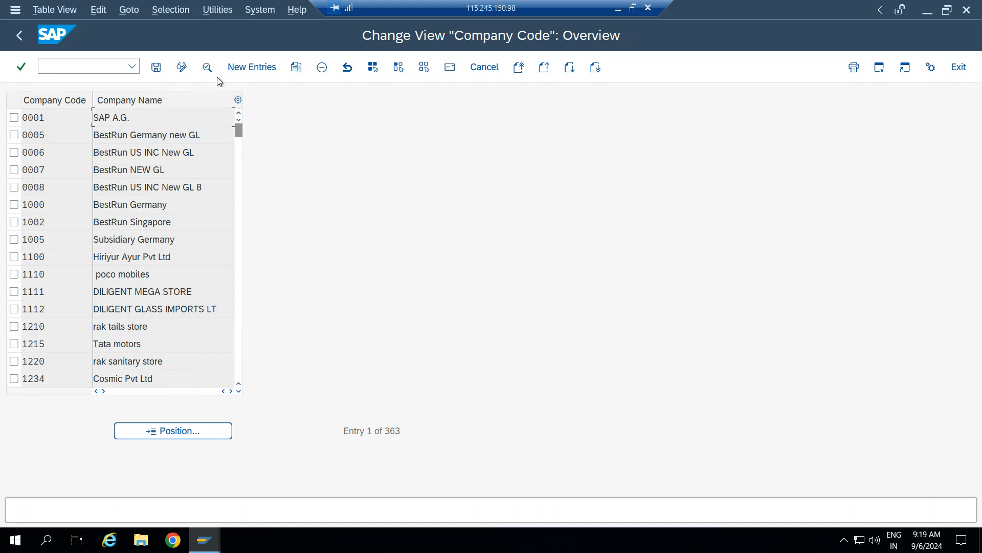
# Add a new company code BPL with company name BHARAT PETROLEAM LTD.
pyautogui.click(252, 67)
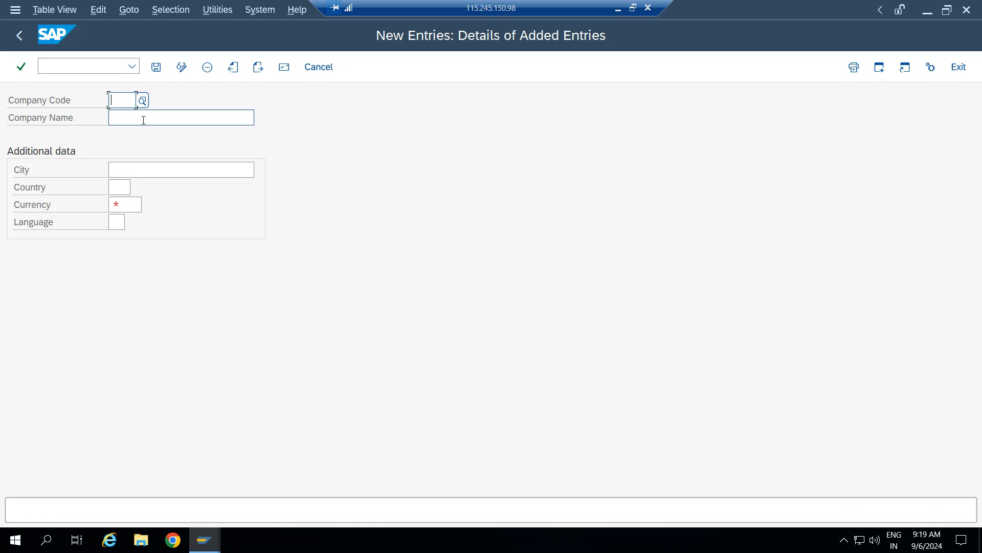
pyautogui.write('BPL')
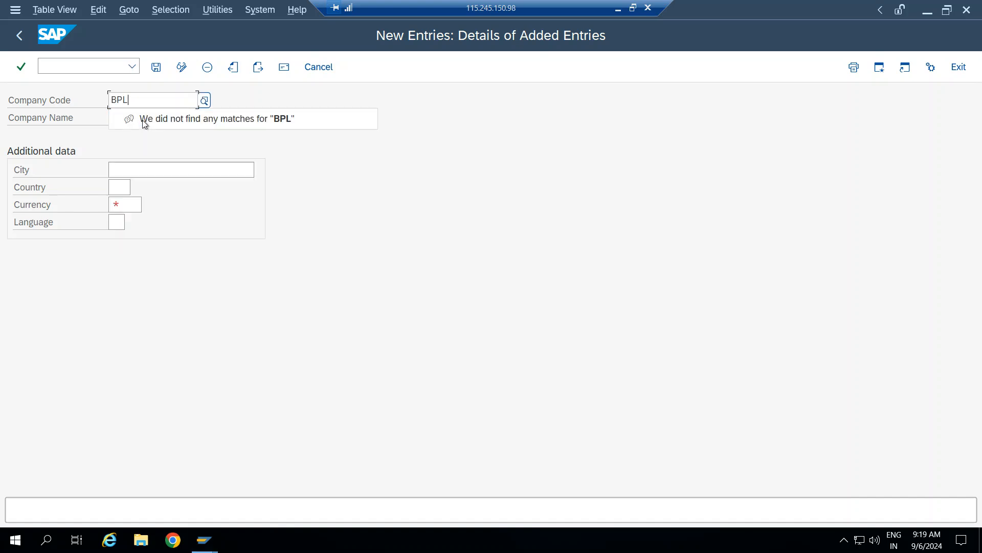
pyautogui.click(144, 120)
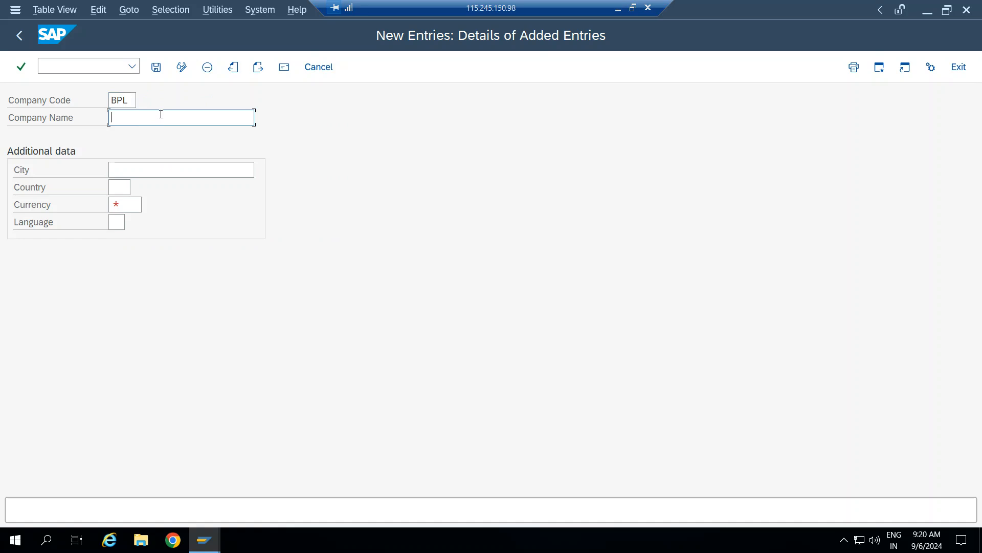
pyautogui.write('bhara')
pyautogui.press('BackSpace')
pyautogui.press('BackSpace')
pyautogui.press('BackSpace')
pyautogui.press('BackSpace')
pyautogui.press('BackSpace')
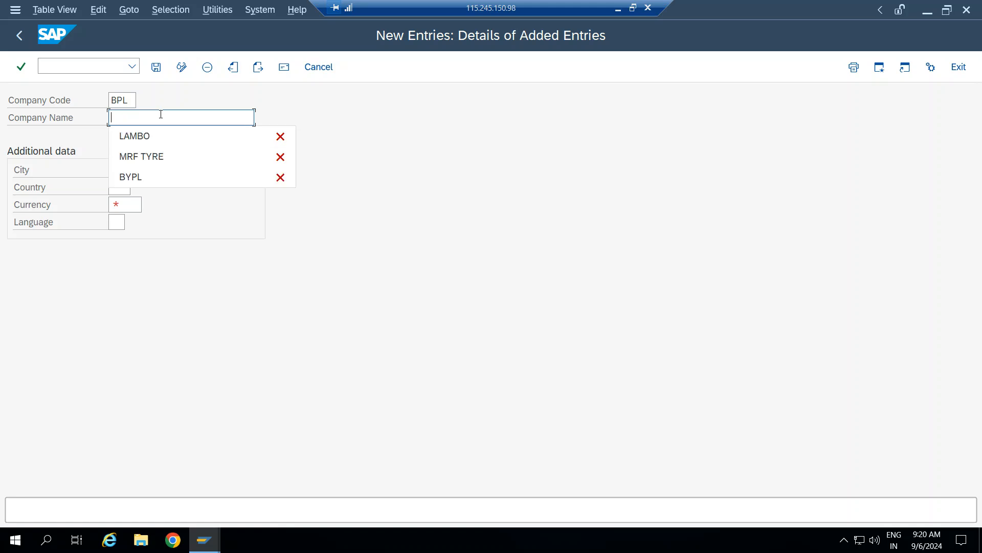
pyautogui.write('BHARAT ')
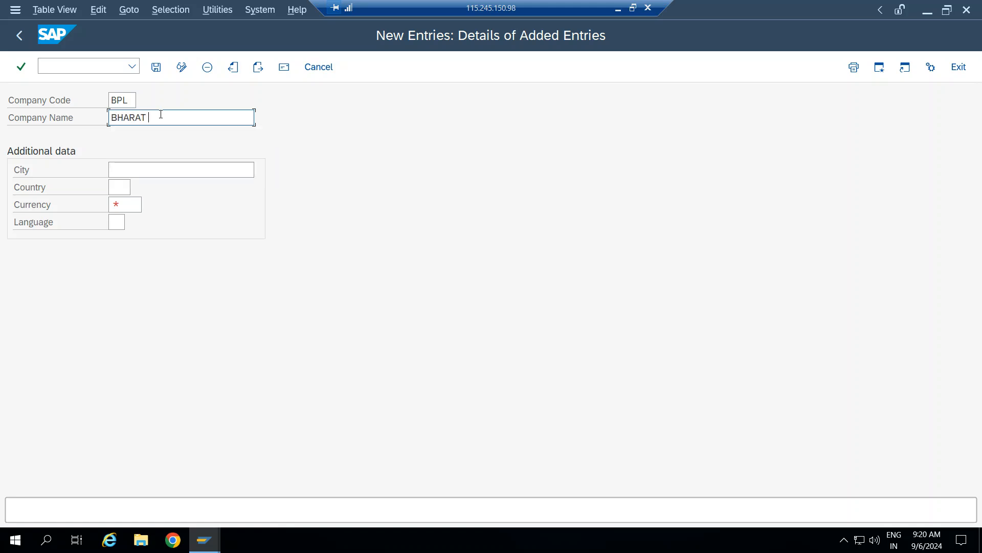
pyautogui.write('PETROLEAM')
pyautogui.write('LTD')
# Enter MUMBAI as the city and bring up the country key list.
pyautogui.click(143, 169)
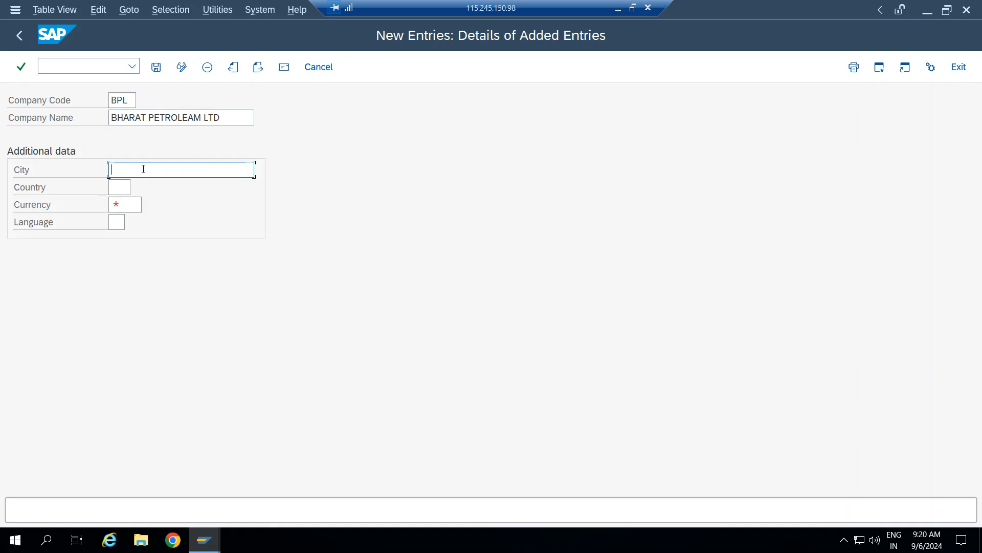
pyautogui.write('MUMBAI')
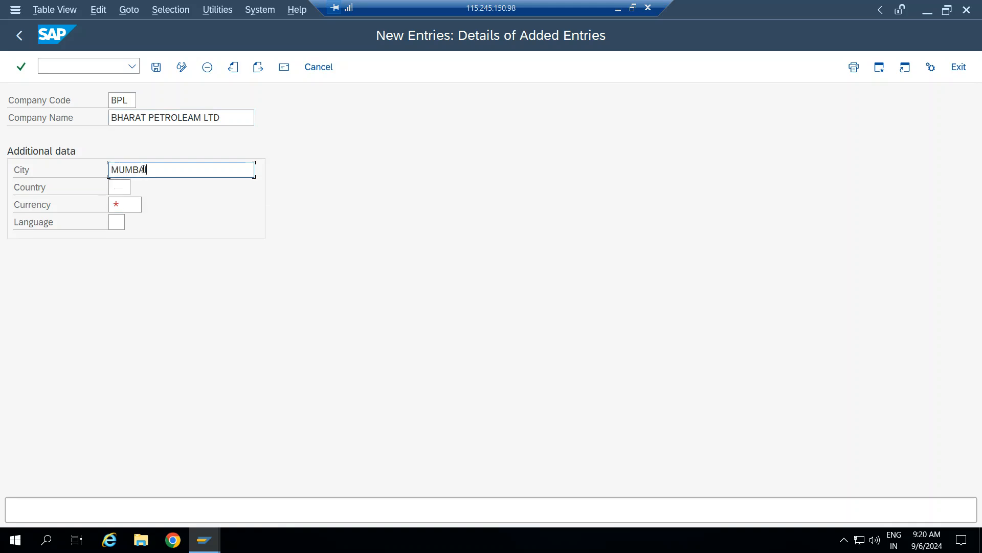
pyautogui.press('Tab')
pyautogui.click(137, 188)
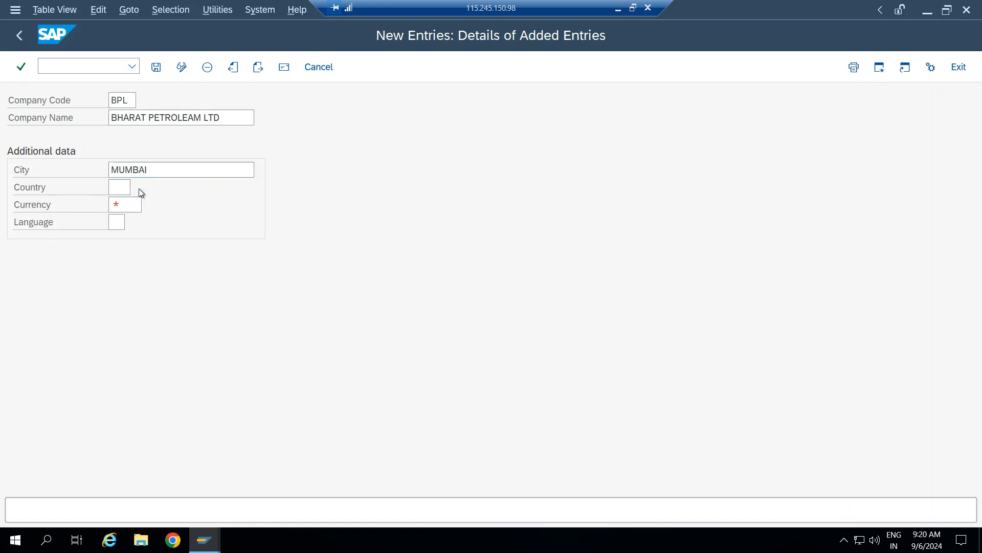
# Search the country list for INDIA and choose IN.
pyautogui.click(160, 246)
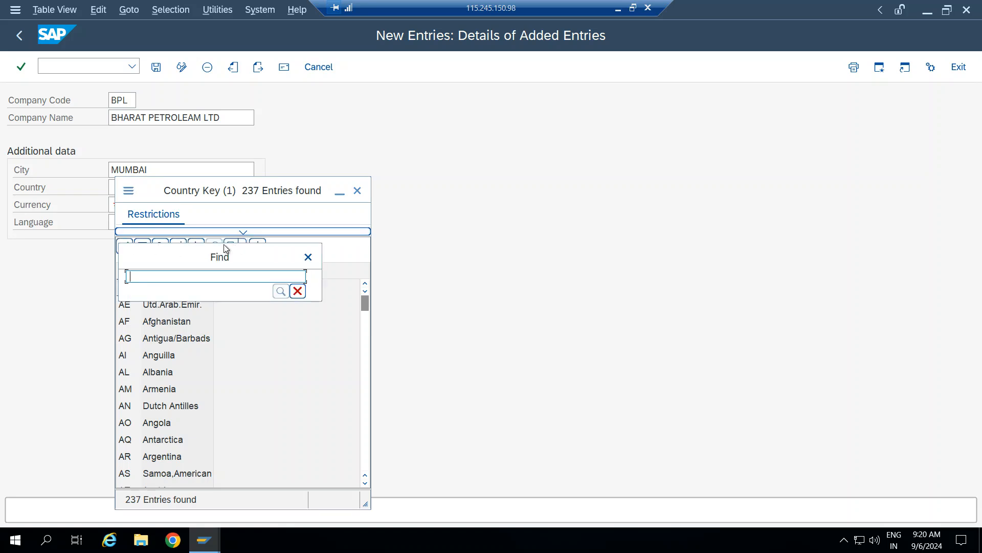
pyautogui.write('INDIA')
pyautogui.press('Return')
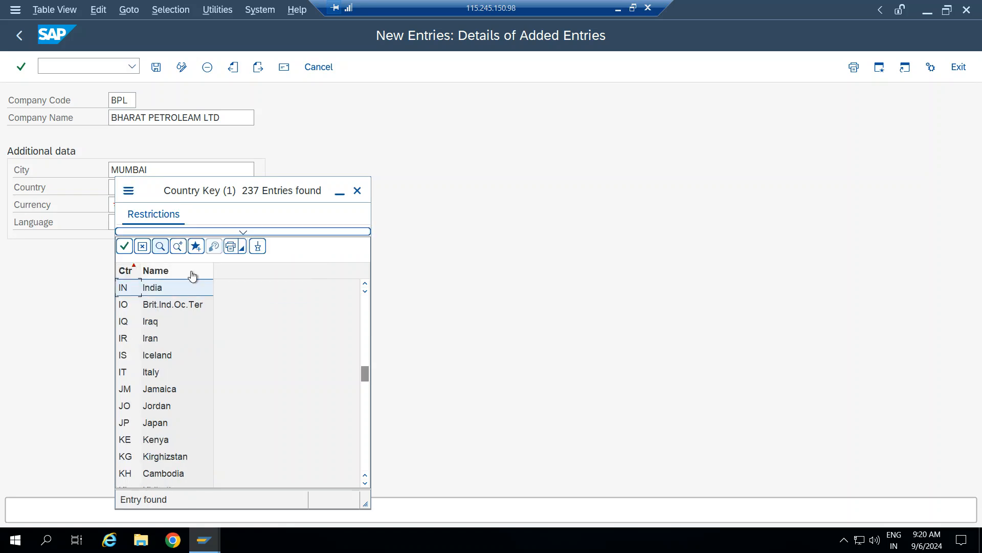
pyautogui.press('Return')
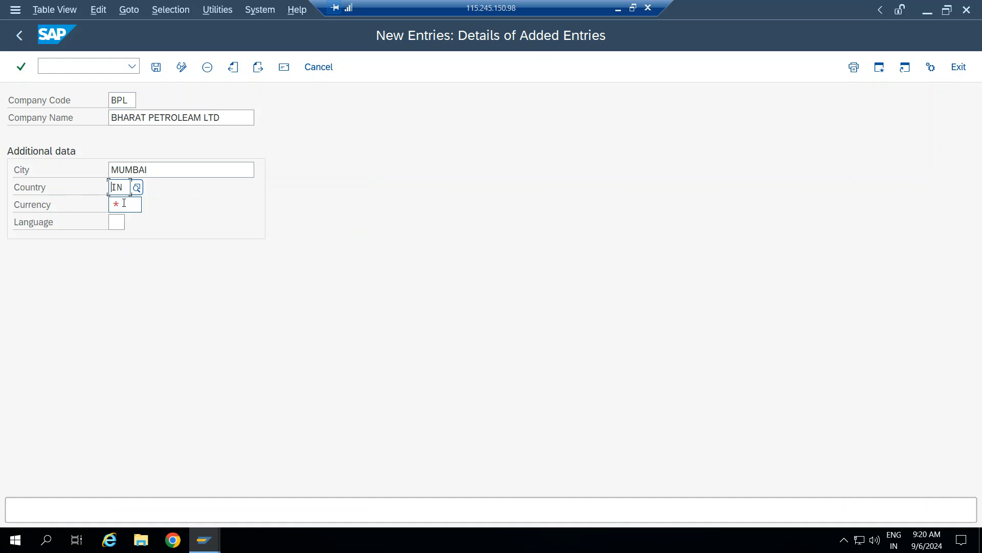
# Set currency INR and language EN, then save to reach the address dialog.
pyautogui.click(124, 204)
pyautogui.write('INR')
pyautogui.press('Tab')
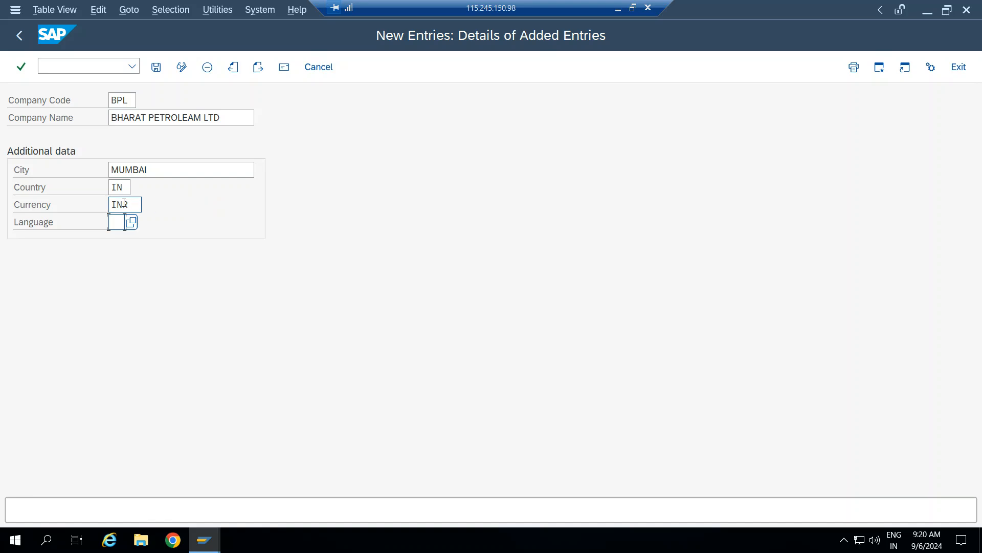
pyautogui.write('EN')
pyautogui.click(156, 67)
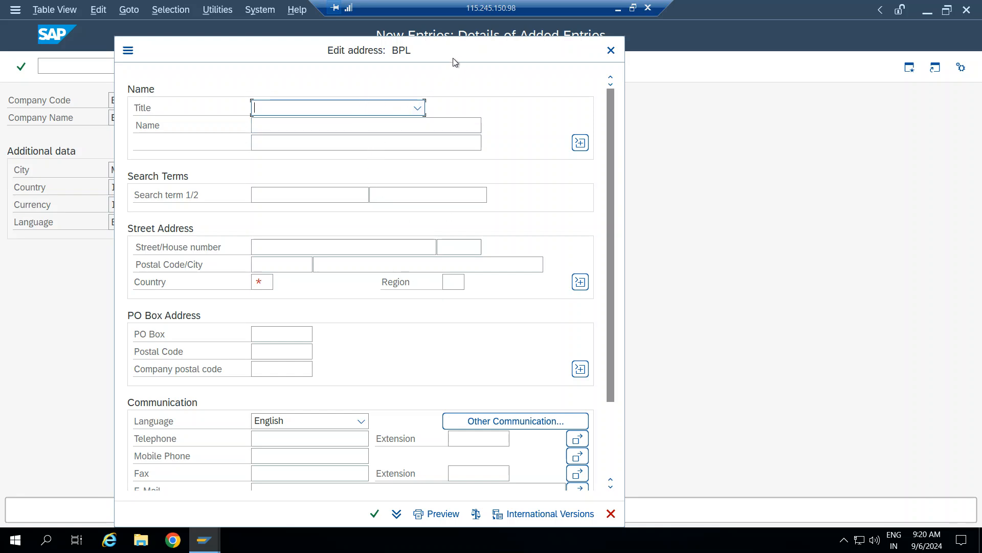
# Set the address title to Company and name to BHARAT PETROLEAM LTD.
pyautogui.moveTo(490, 30); pyautogui.dragTo(526, 61)
pyautogui.scroll(-3, 494, 345)
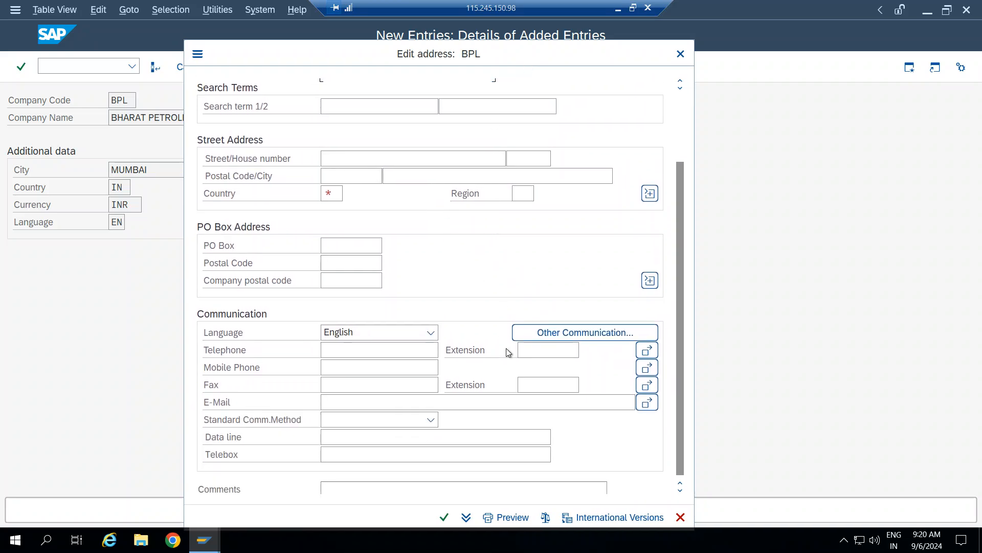
pyautogui.scroll(3, 537, 414)
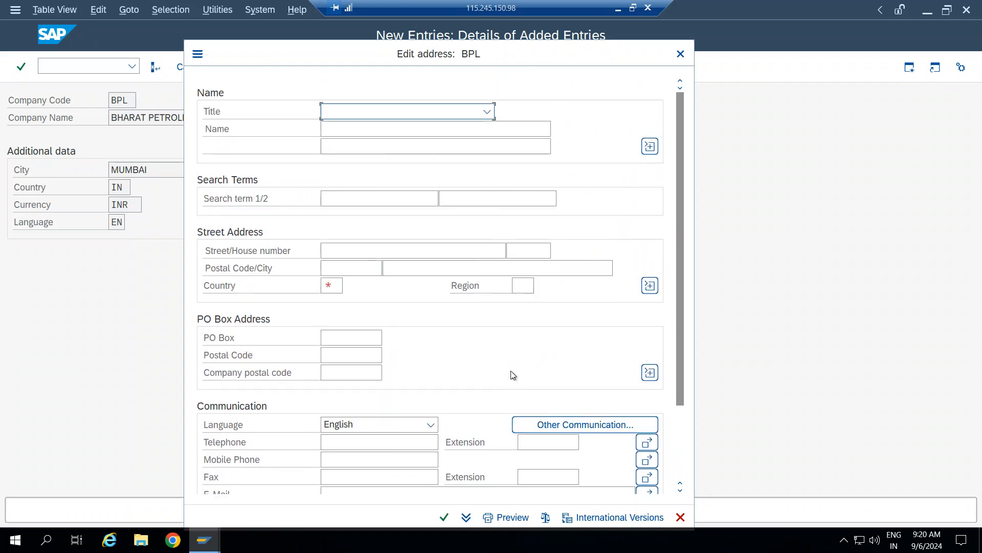
pyautogui.click(488, 112)
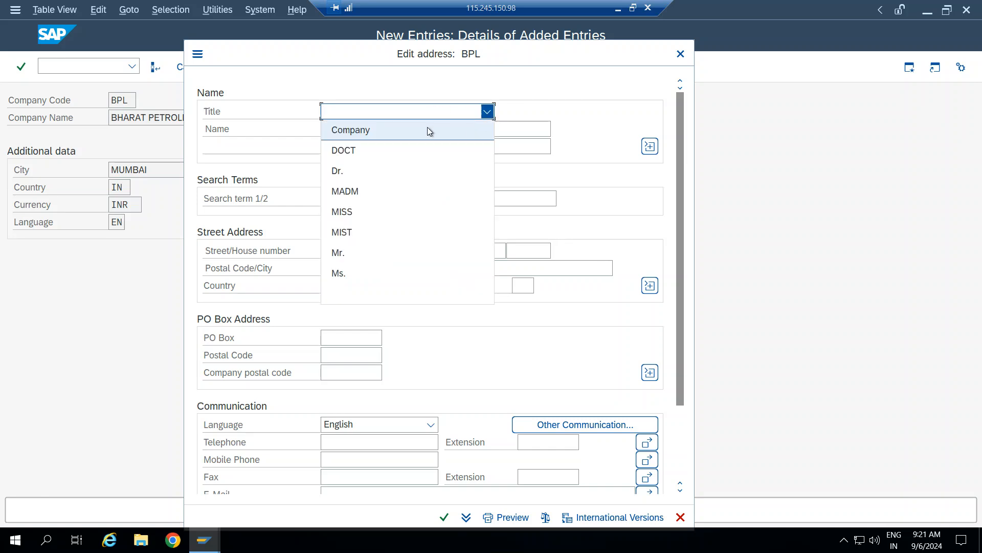
pyautogui.click(372, 131)
pyautogui.click(371, 129)
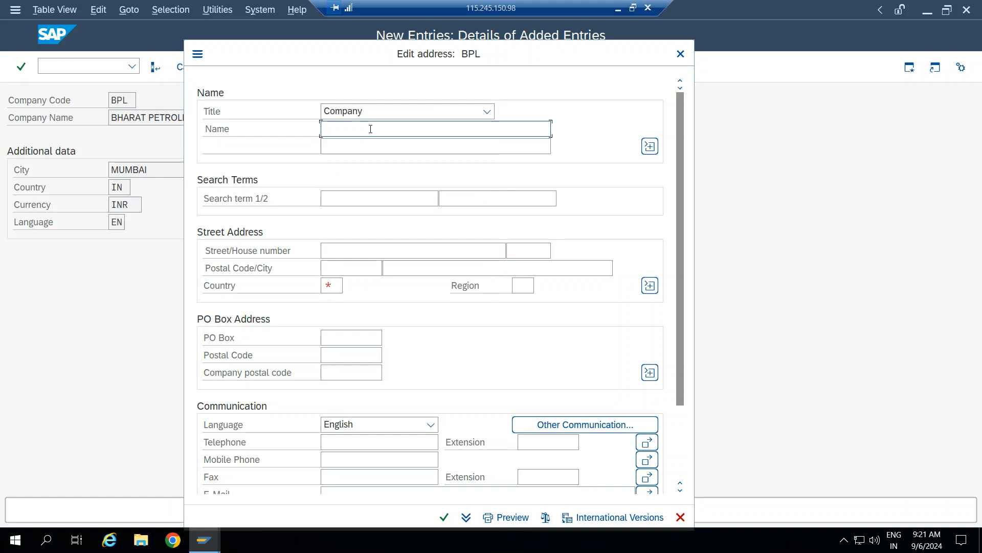
pyautogui.write('BHARAT PETROLEAM')
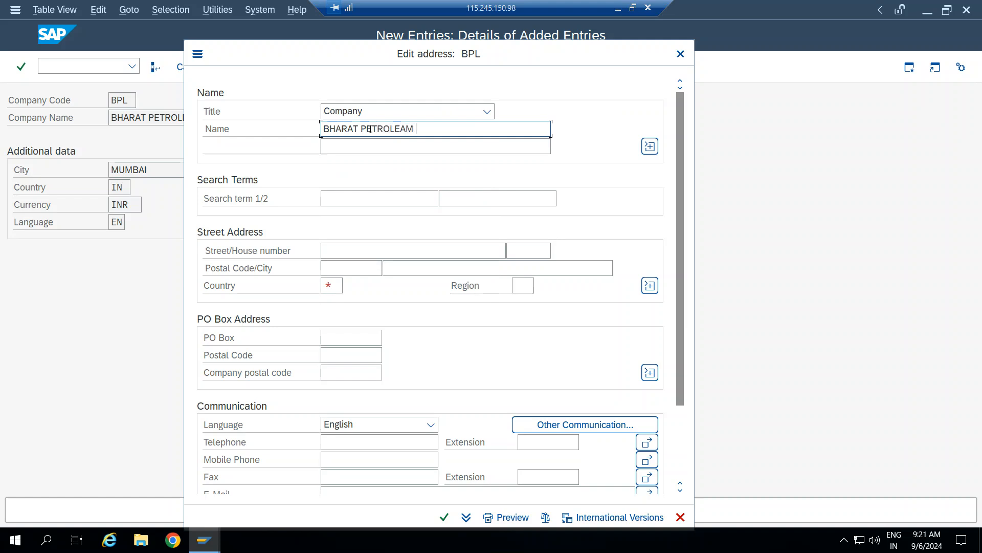
pyautogui.press('Tab')
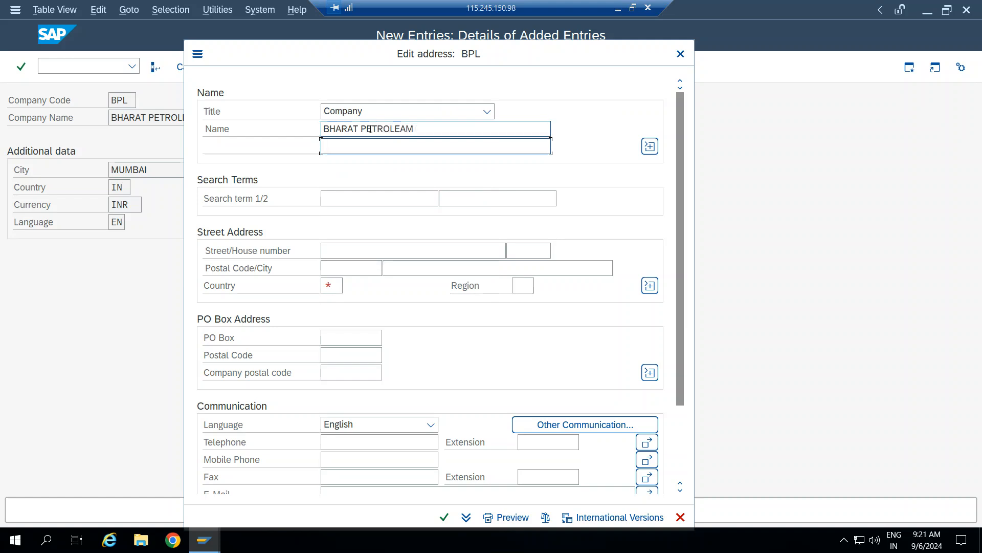
pyautogui.click(439, 128)
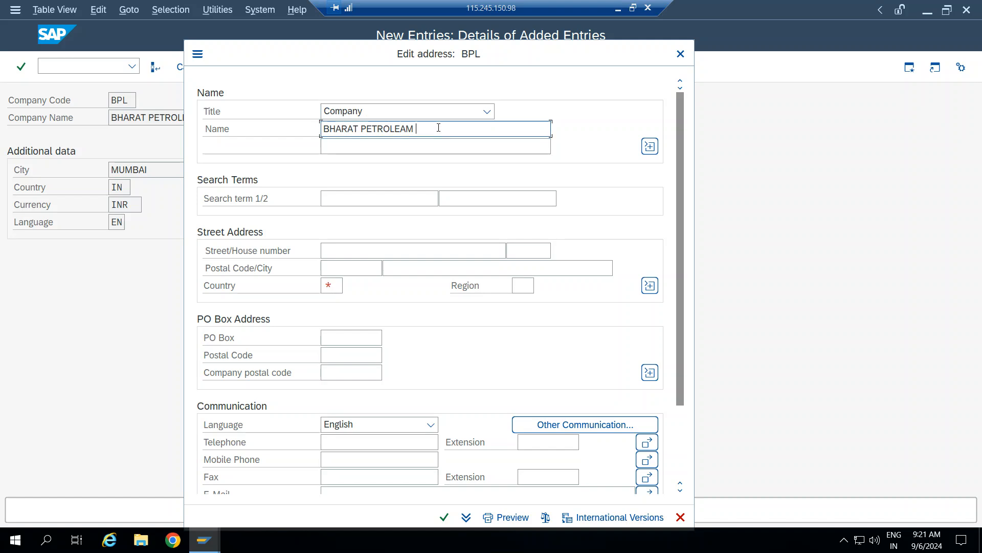
pyautogui.write('LTD')
pyautogui.press('Tab')
pyautogui.press('Tab')
pyautogui.press('Tab')
pyautogui.press('Tab')
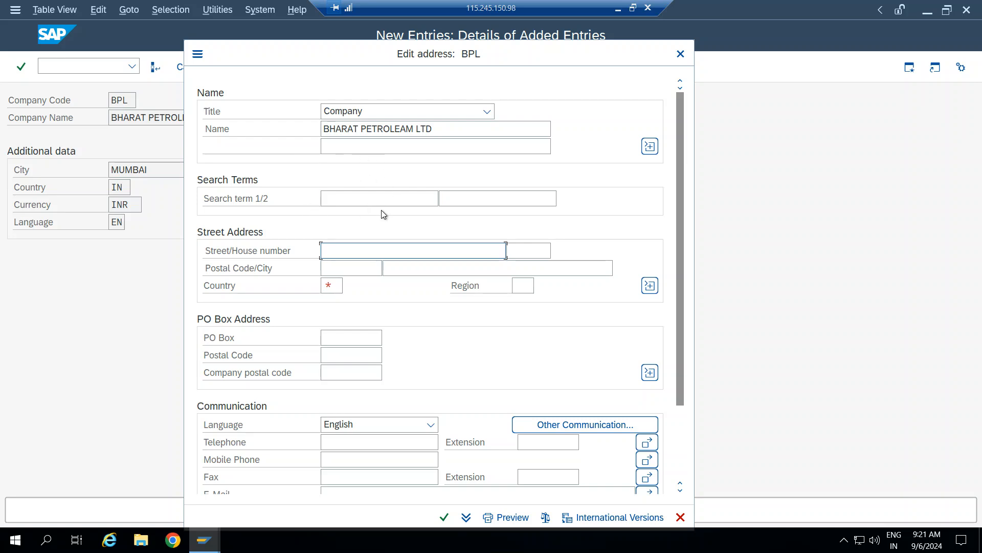
# Enter postal code 134589 and country IN in the address.
pyautogui.click(360, 270)
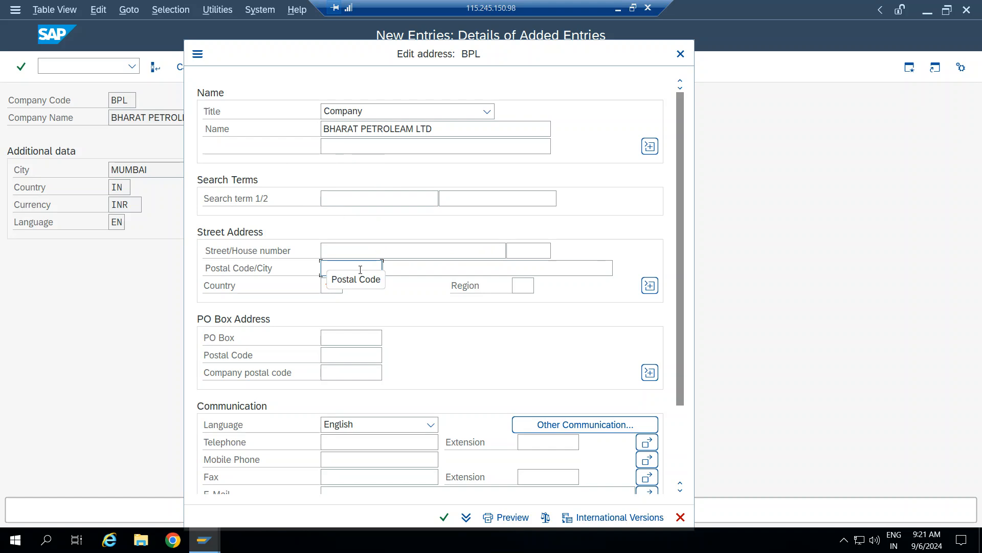
pyautogui.write('1')
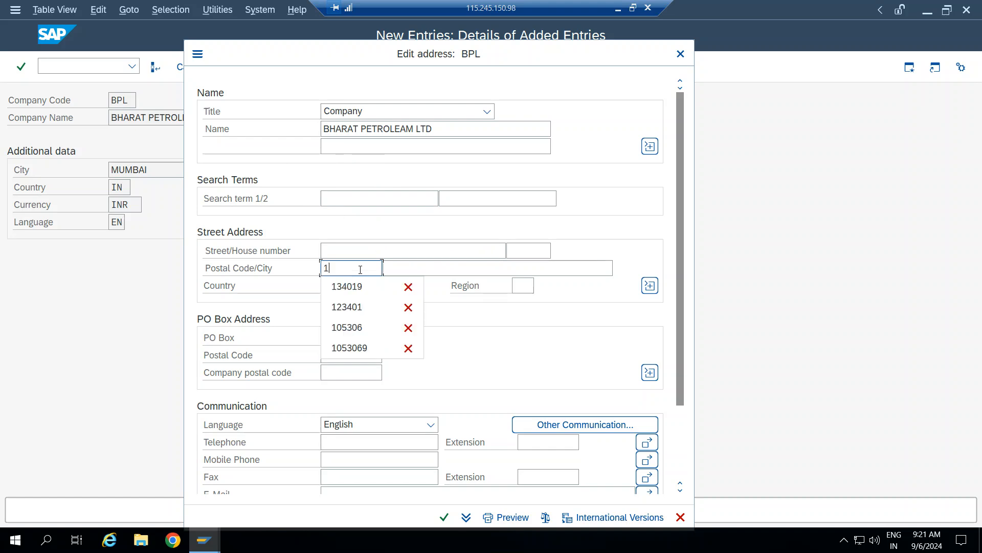
pyautogui.write('34589')
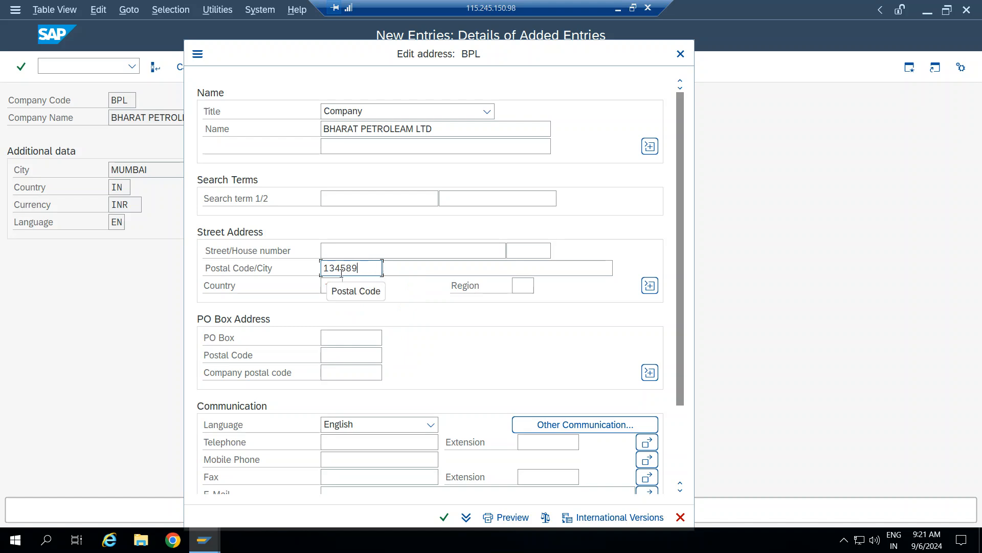
pyautogui.press('Tab')
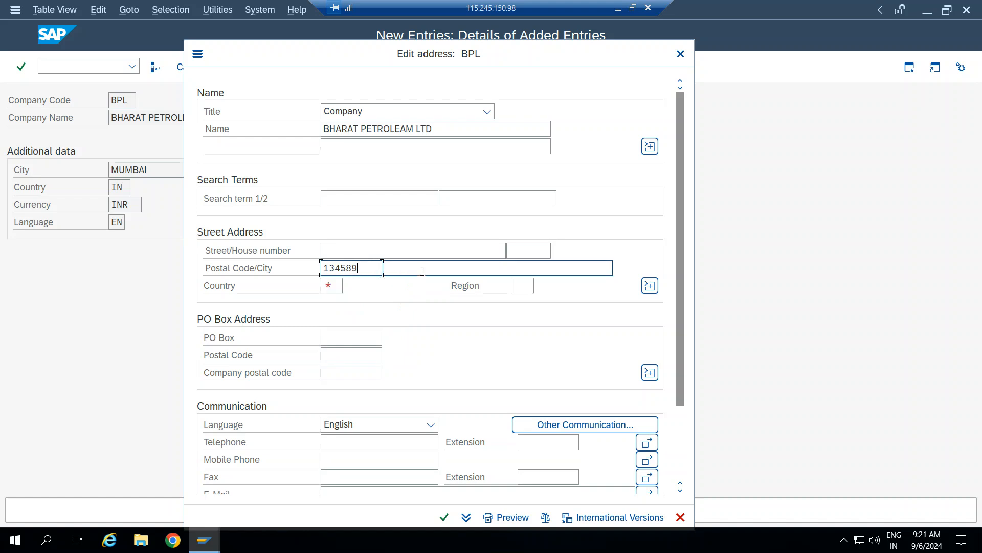
pyautogui.click(341, 289)
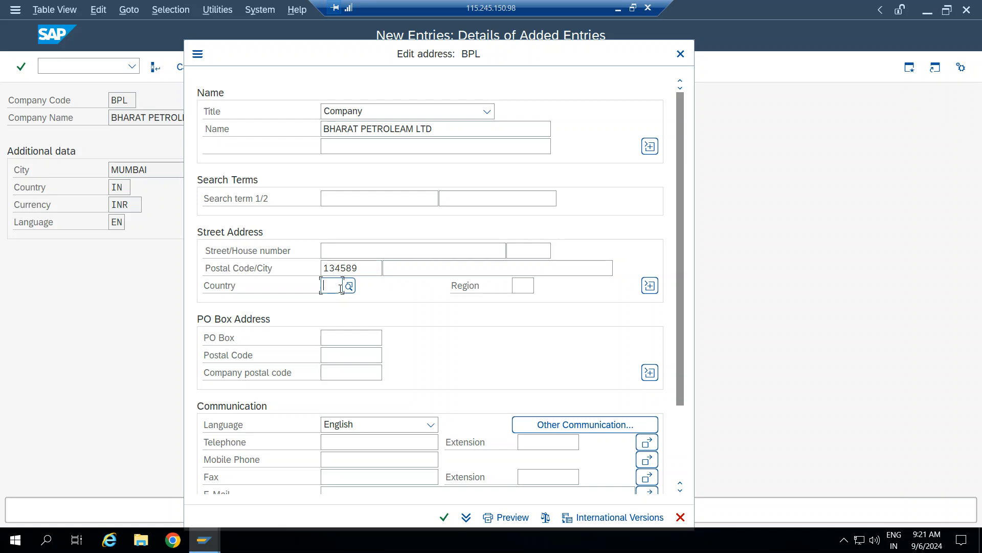
pyautogui.write('IN')
# Set region 13 (Maharashtra) from the region search and confirm the address.
pyautogui.click(531, 287)
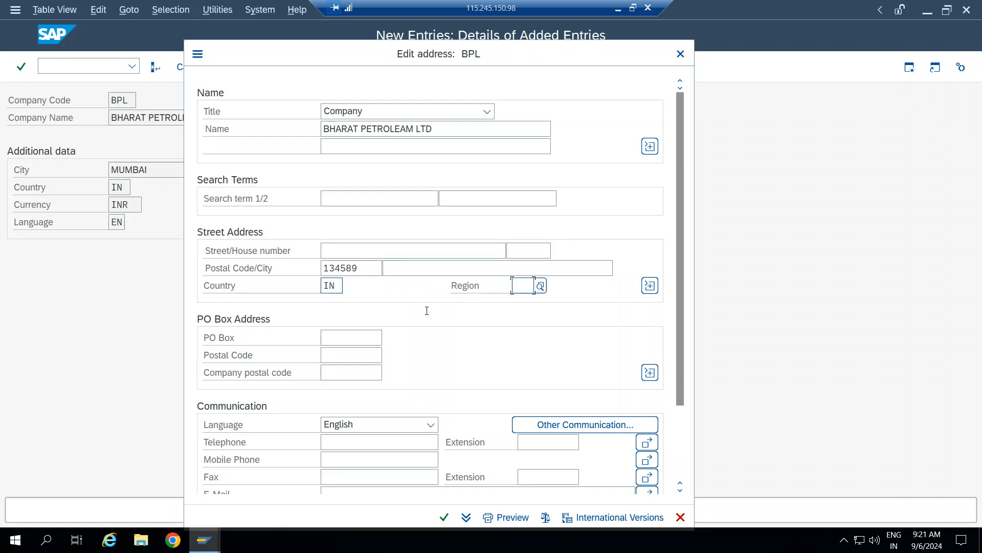
pyautogui.click(540, 285)
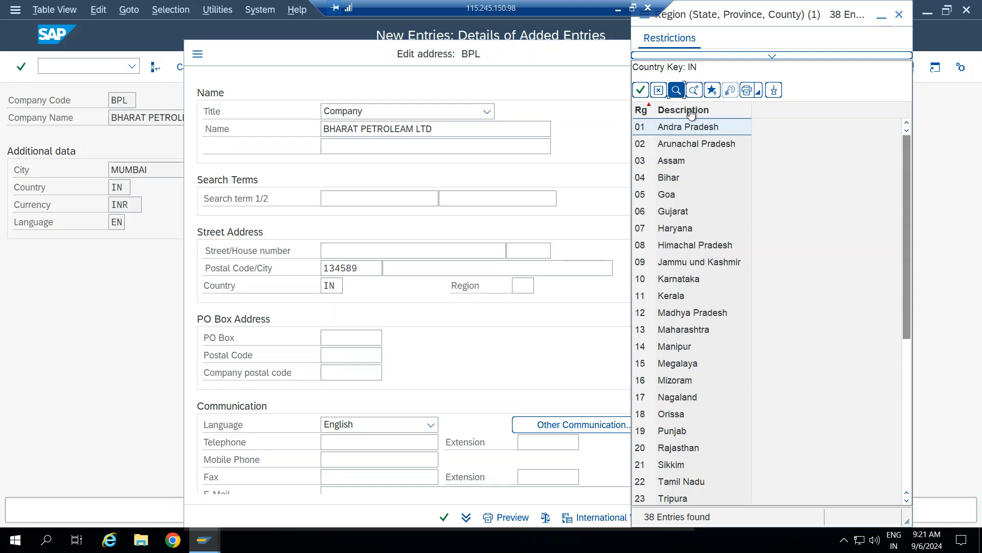
pyautogui.click(676, 90)
pyautogui.write('MAHA')
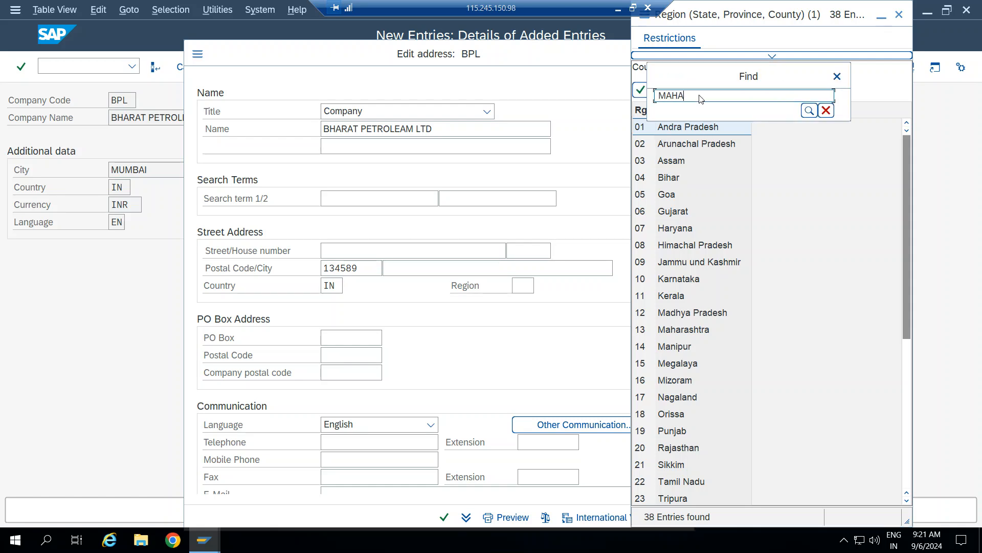
pyautogui.write('RASH')
pyautogui.press('Return')
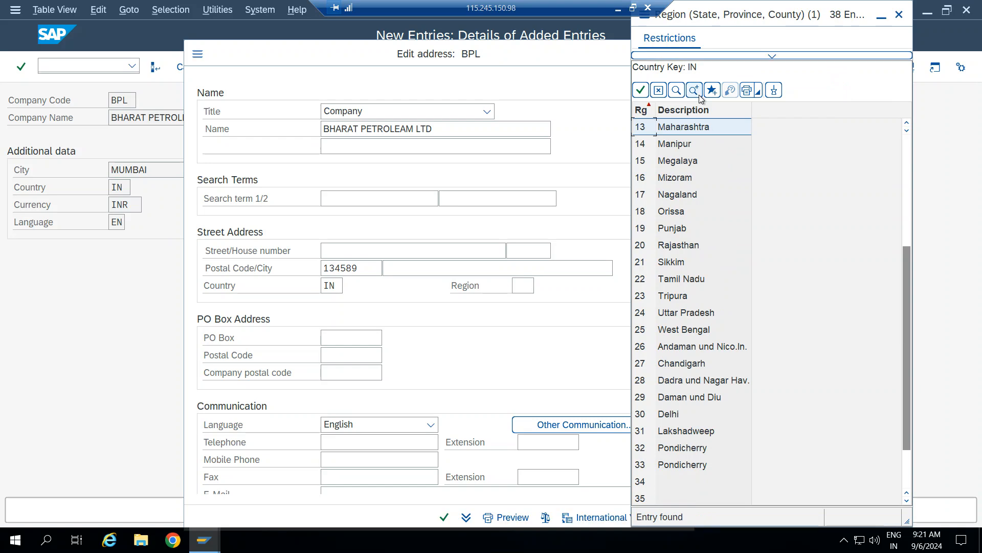
pyautogui.press('Return')
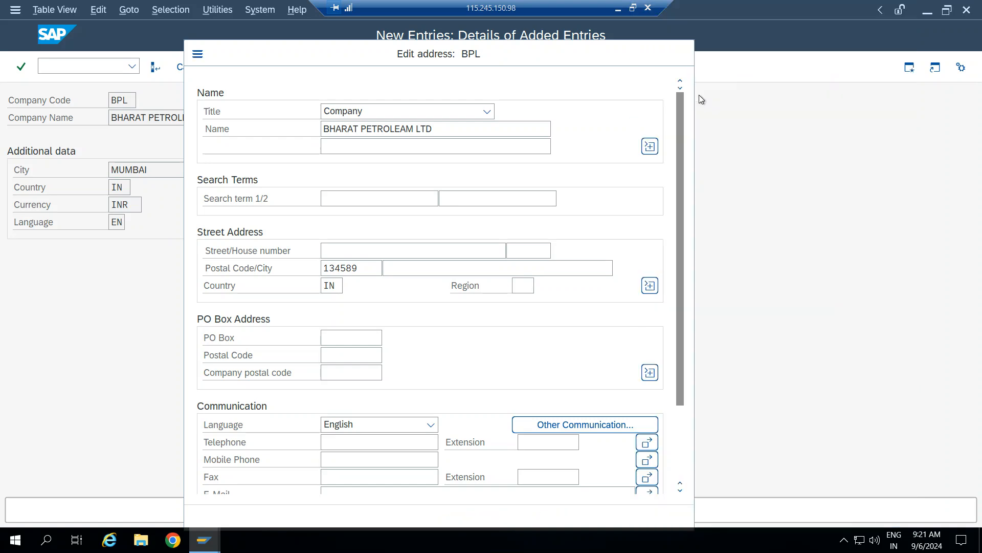
pyautogui.scroll(-3, 392, 362)
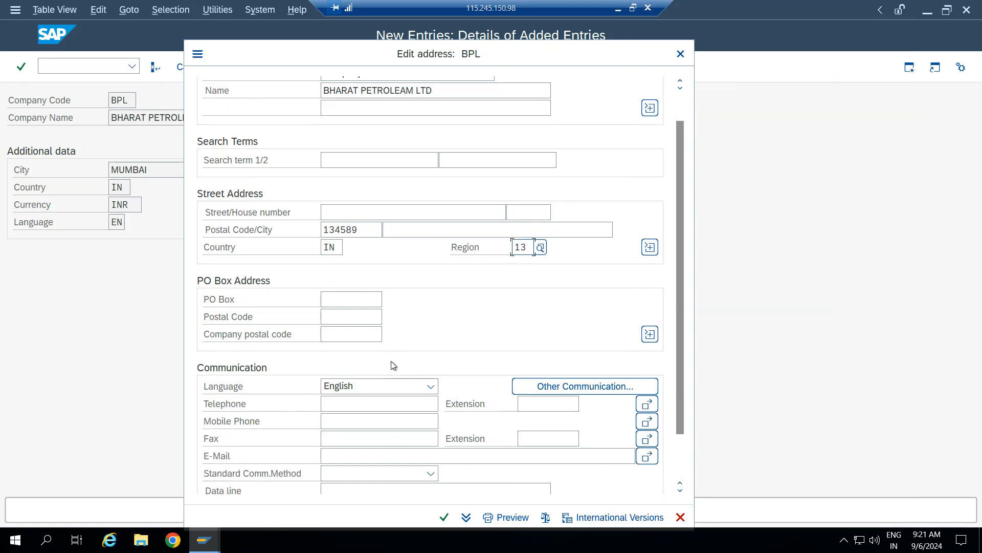
pyautogui.scroll(-1, 463, 306)
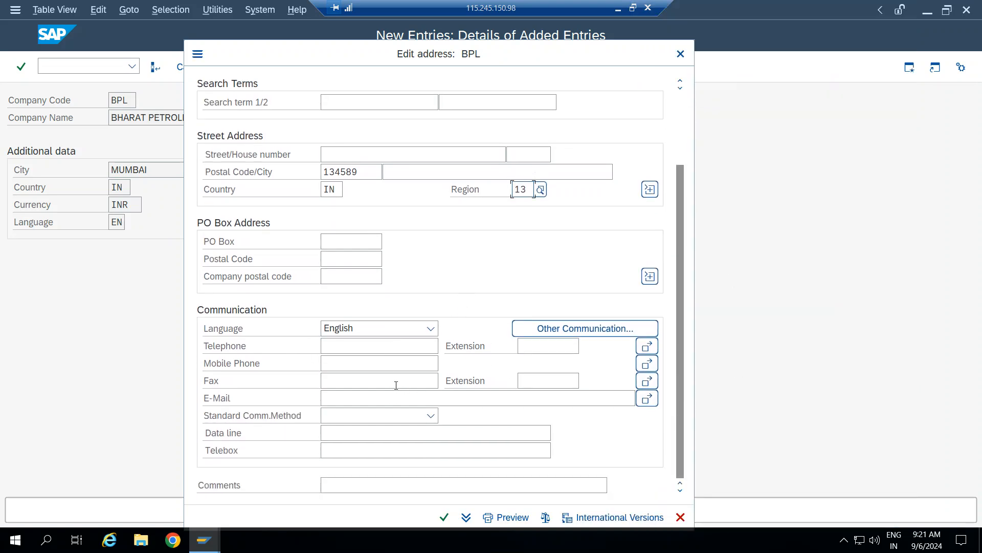
pyautogui.scroll(4, 469, 377)
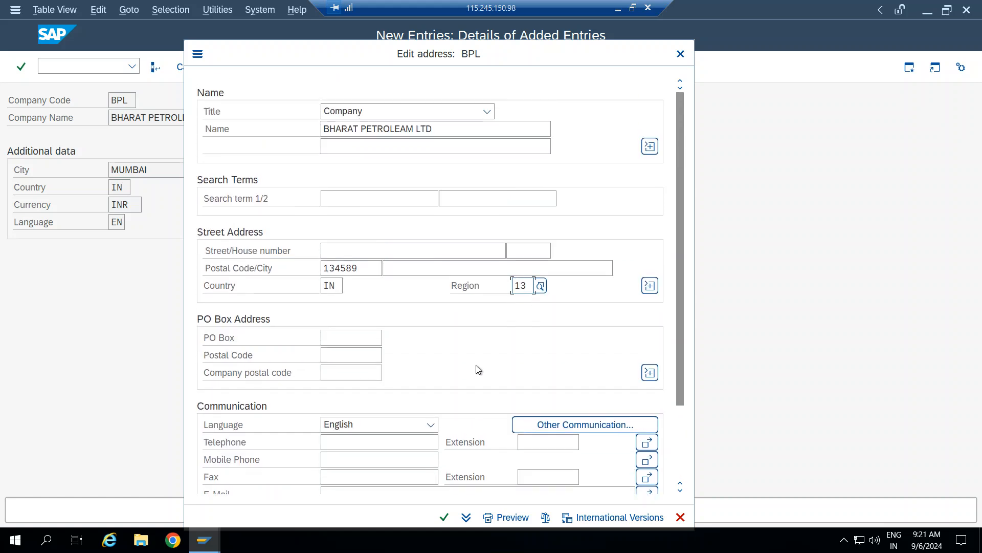
pyautogui.click(443, 517)
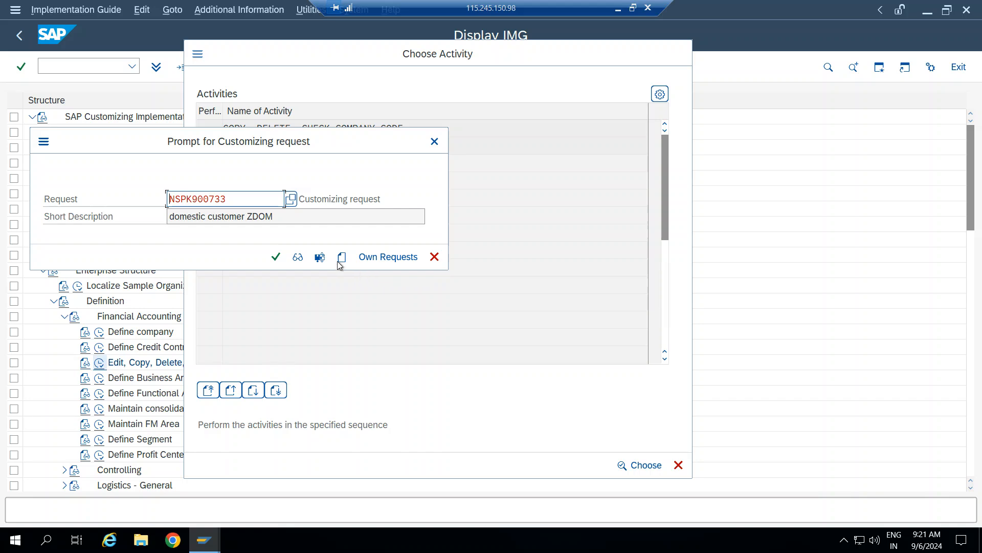
# Confirm the customizing request to save company code BPL, then minimise SAP.
pyautogui.click(276, 259)
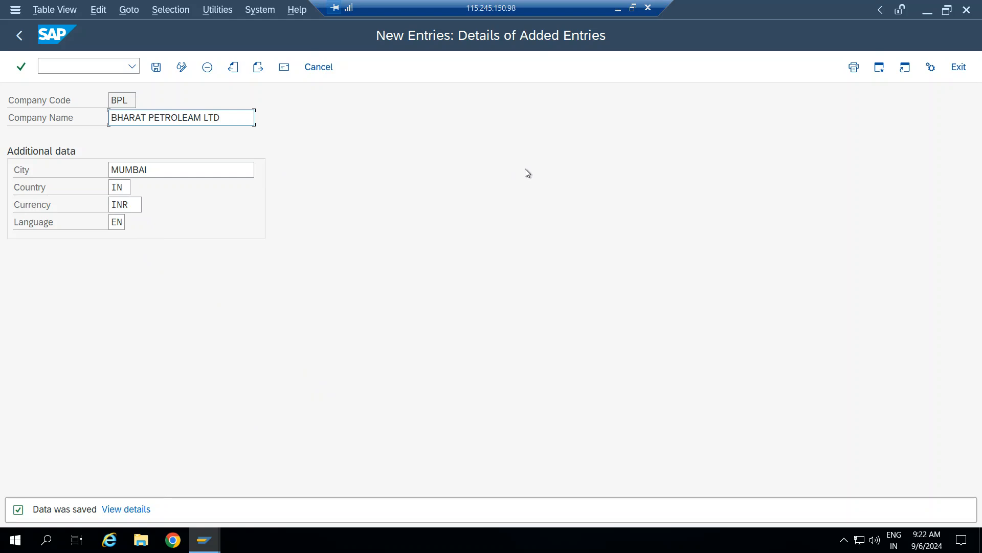
pyautogui.click(90, 67)
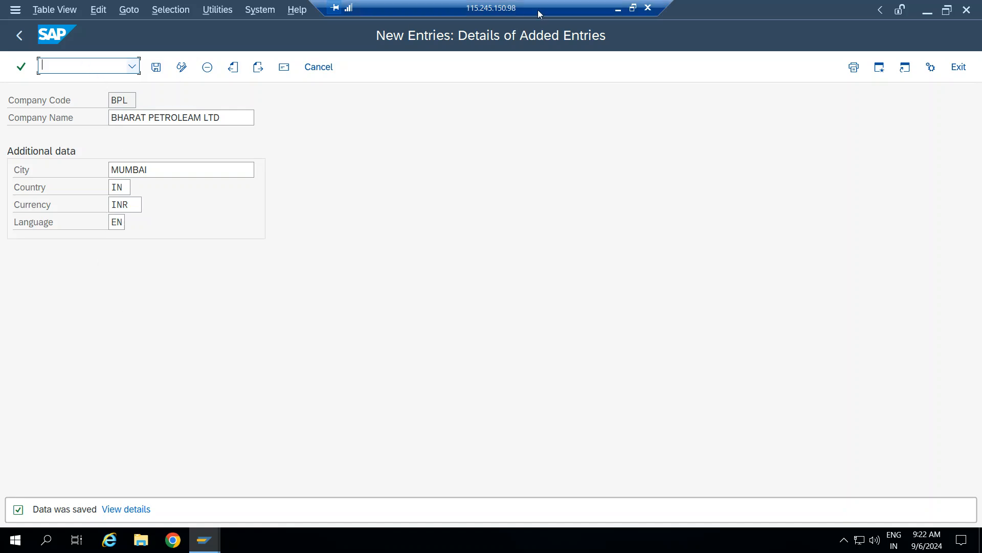
pyautogui.click(619, 10)
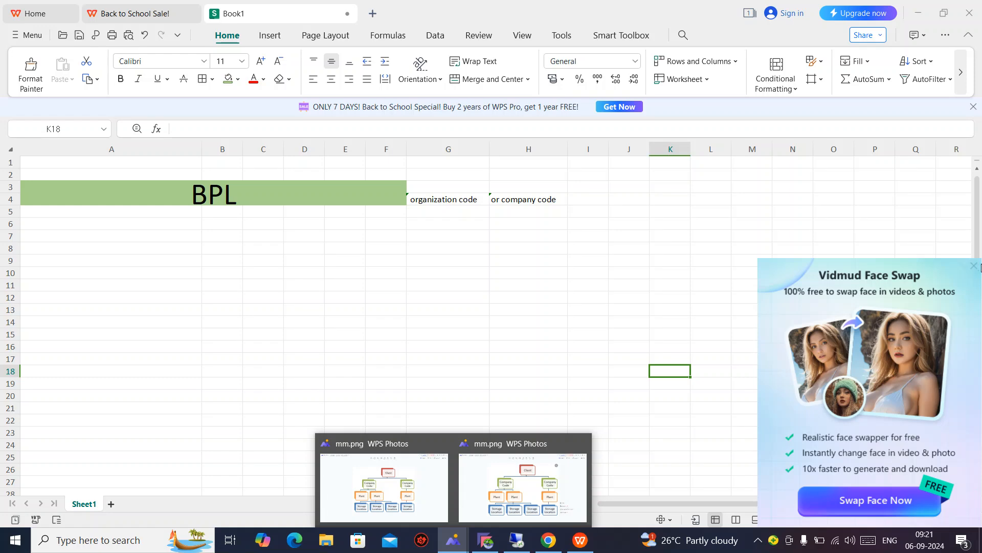
# View the mm.png organisation hierarchy diagram in WPS Photos, then return to Book1.
pyautogui.click(974, 266)
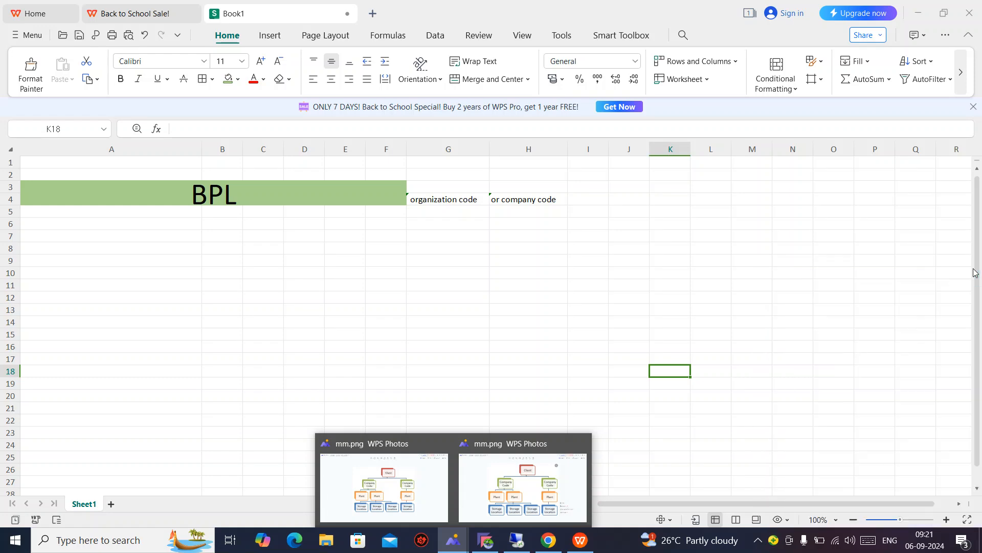
pyautogui.click(409, 507)
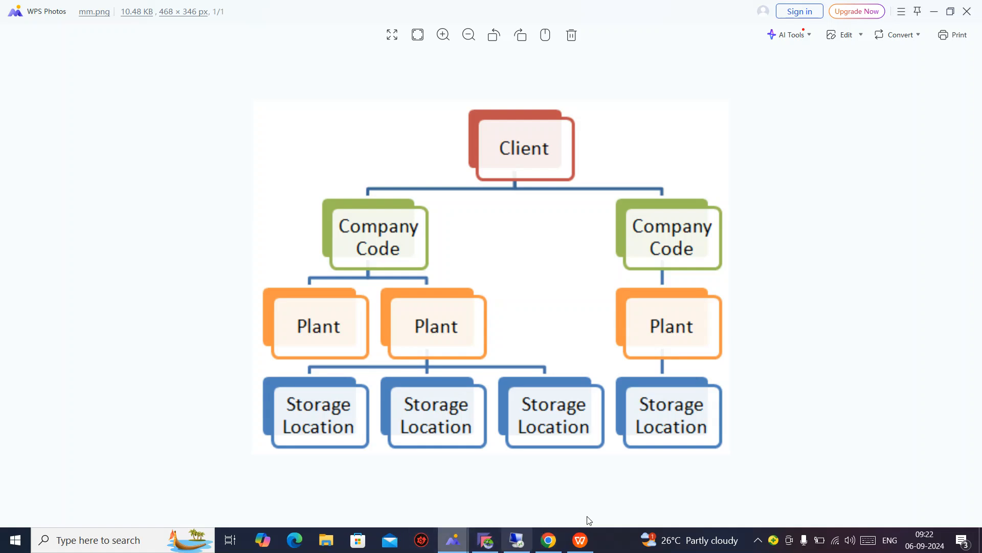
pyautogui.click(580, 539)
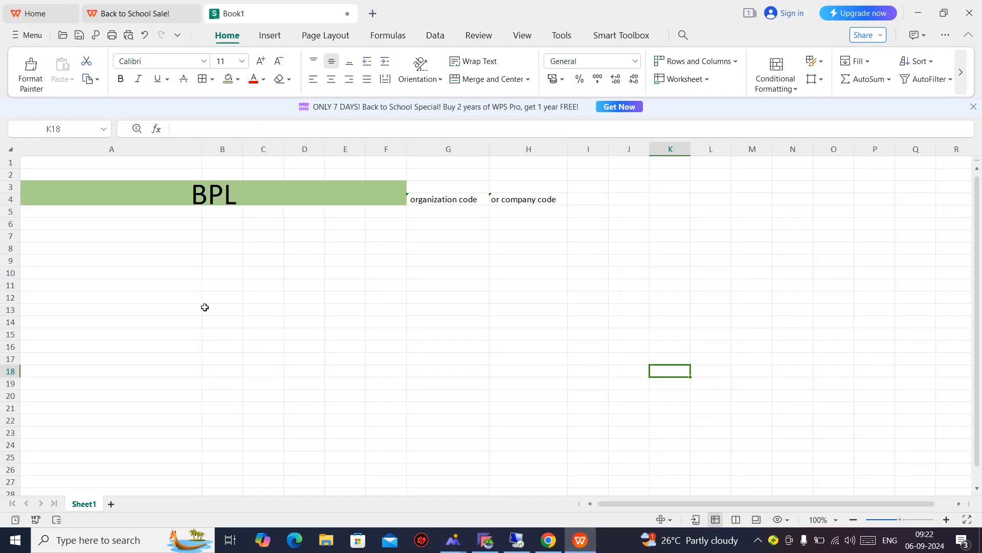
# Enter PLANTS in A6, BTL in B6 and BCL in C6, then go back to SAP.
pyautogui.click(95, 226)
pyautogui.write('PLANTS')
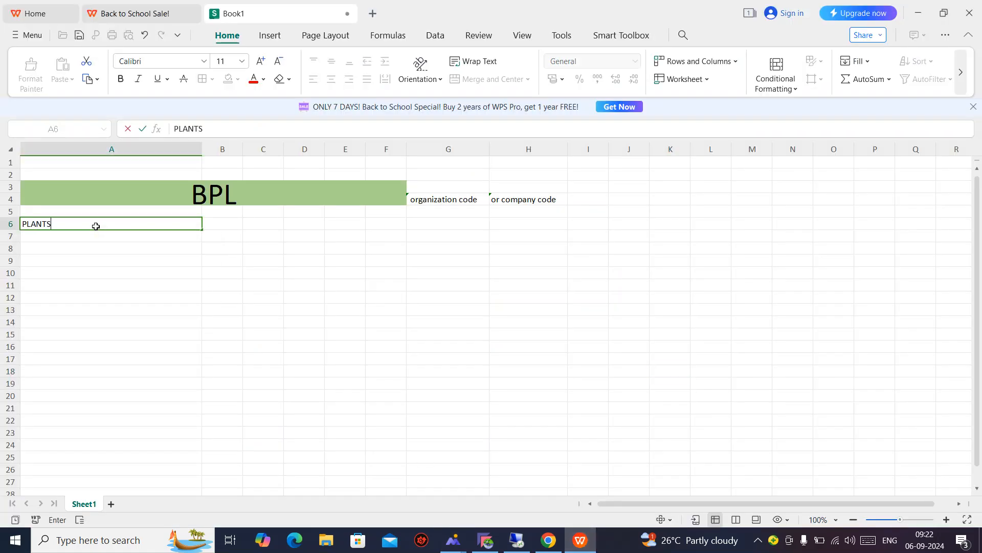
pyautogui.press('Tab')
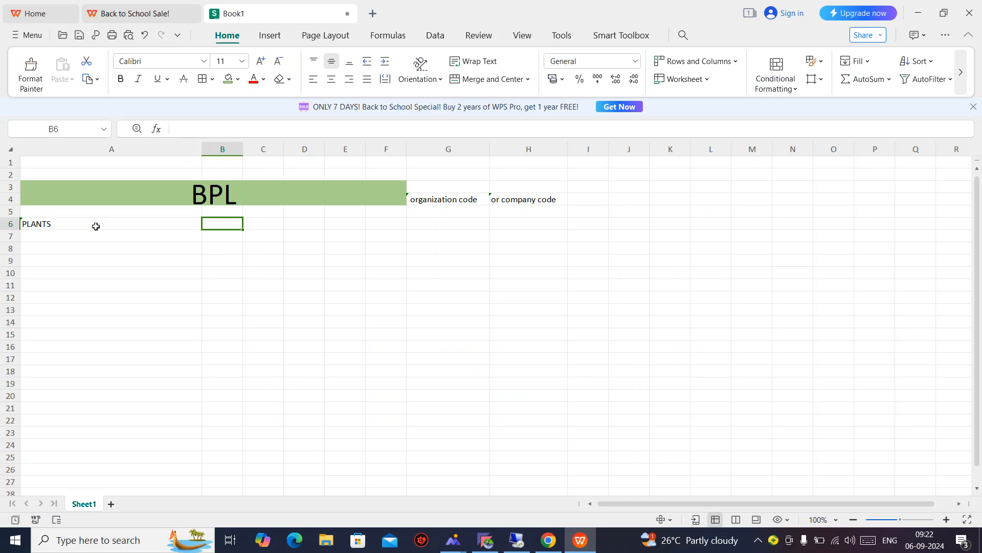
pyautogui.write('btl')
pyautogui.press('Tab')
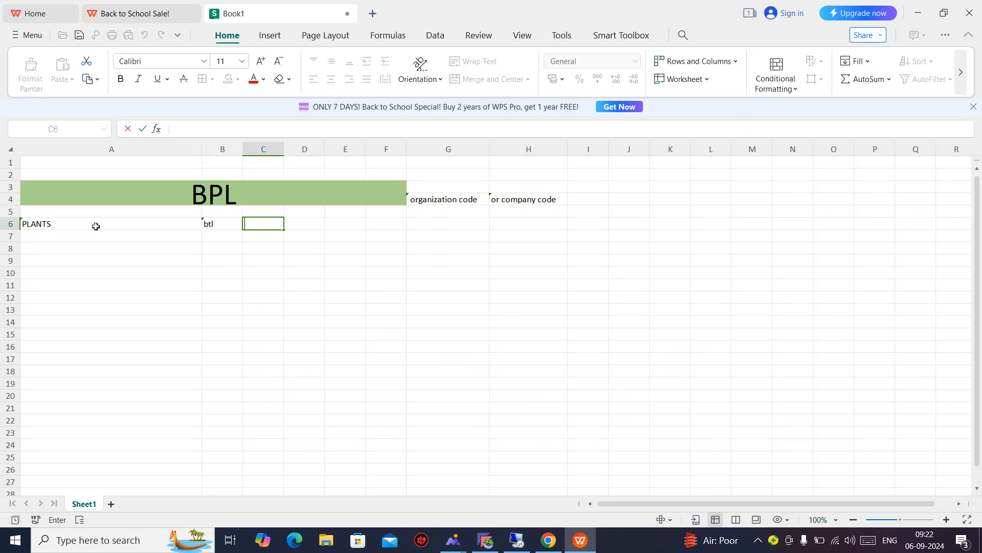
pyautogui.write('BCL')
pyautogui.press('Left')
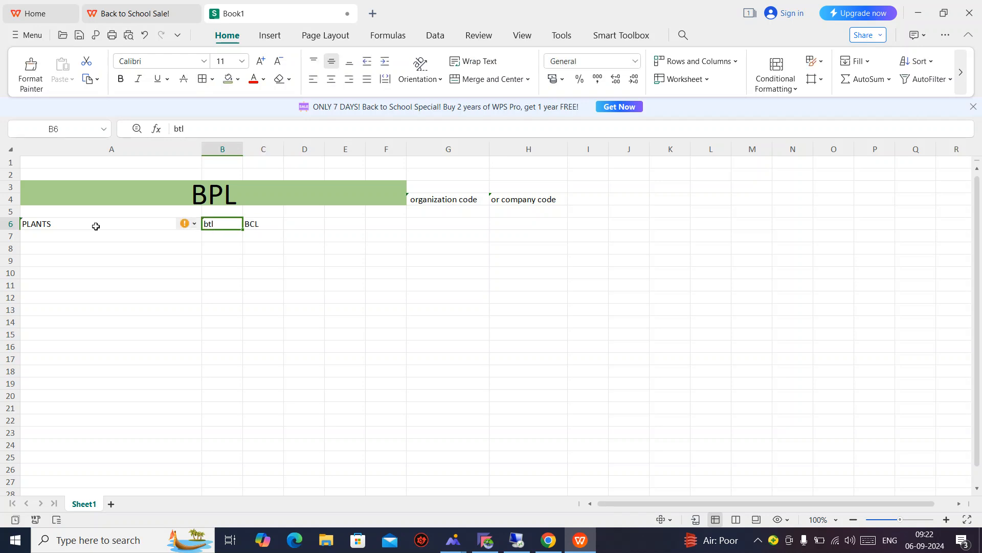
pyautogui.write('BTL')
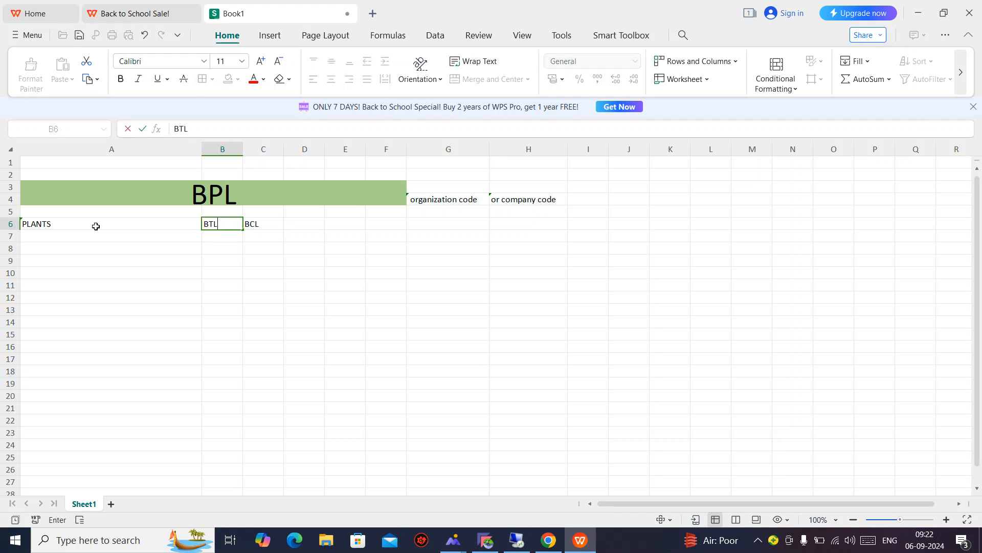
pyautogui.press('Return')
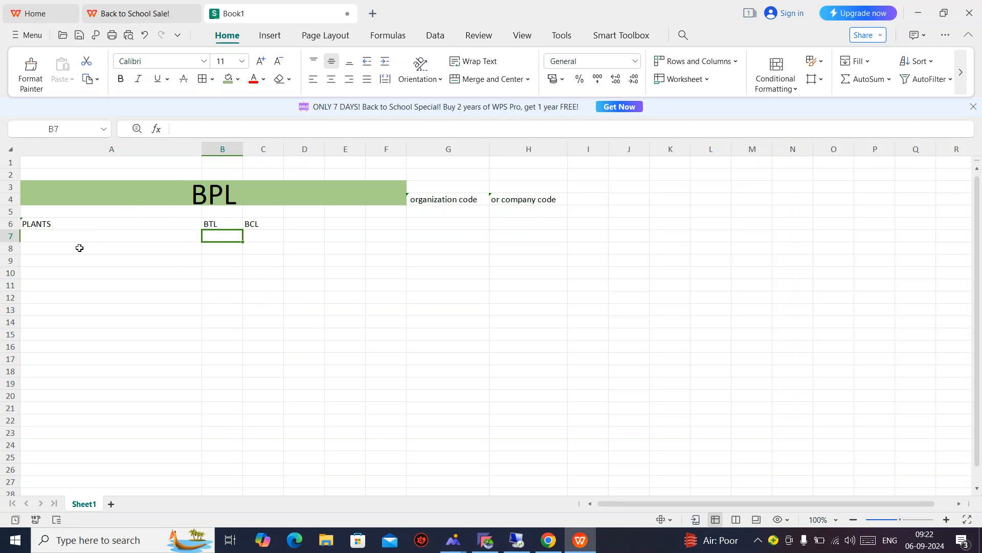
pyautogui.click(516, 539)
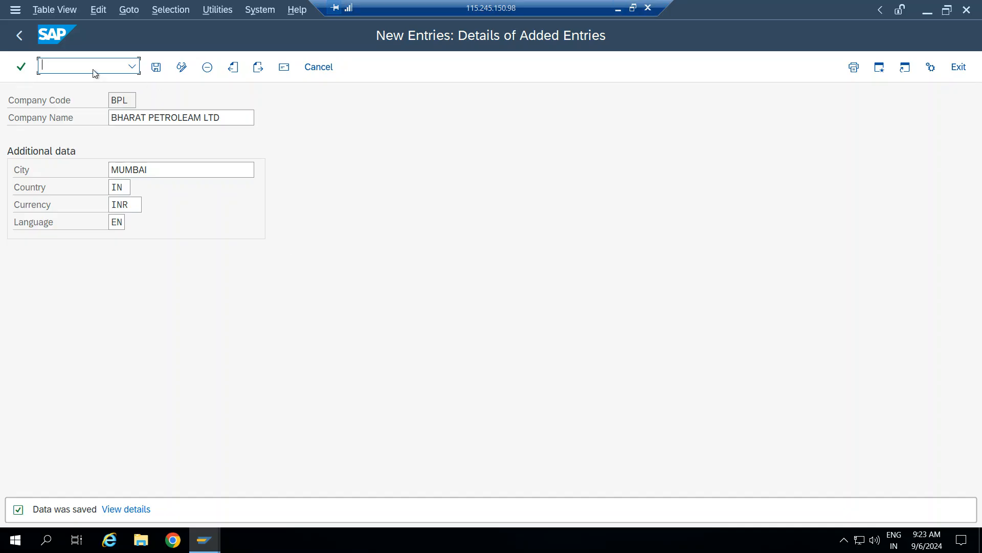
# Run OX10 from Easy Access to review the existing plants list.
pyautogui.write('/n')
pyautogui.press('Return')
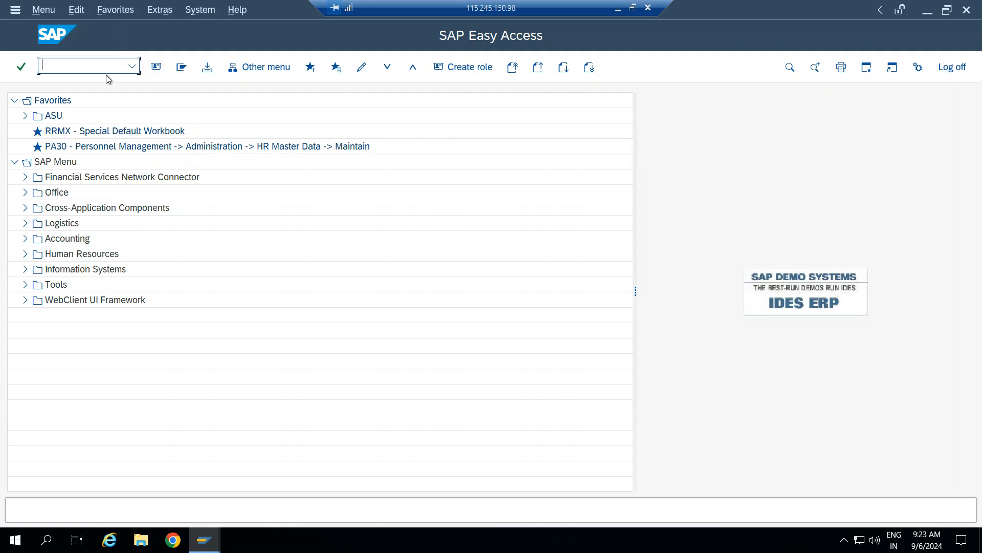
pyautogui.write('0X')
pyautogui.press('BackSpace')
pyautogui.press('BackSpace')
pyautogui.write('OX10')
pyautogui.press('Return')
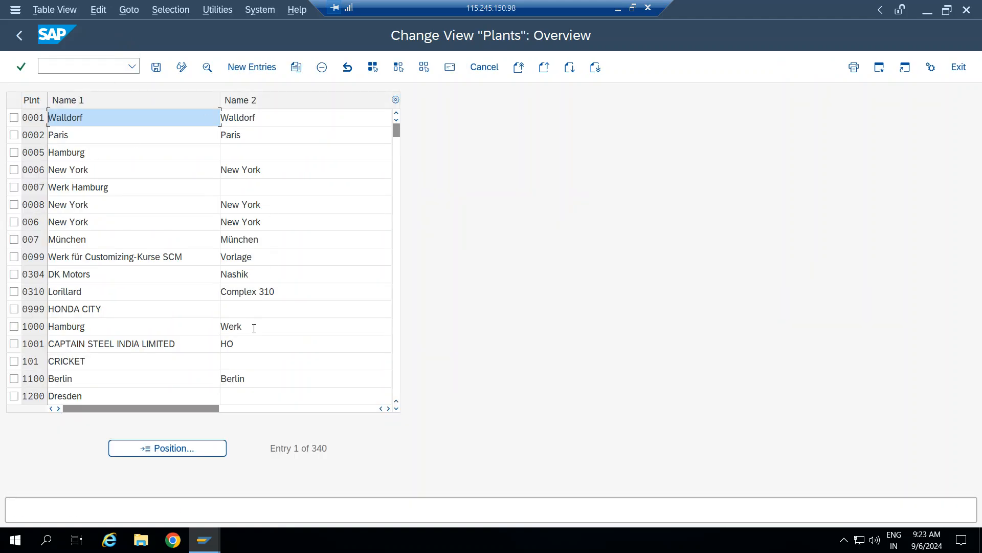
pyautogui.click(85, 67)
# Leave the plants list and start SPRO, opening the SAP Reference IMG.
pyautogui.write('/n')
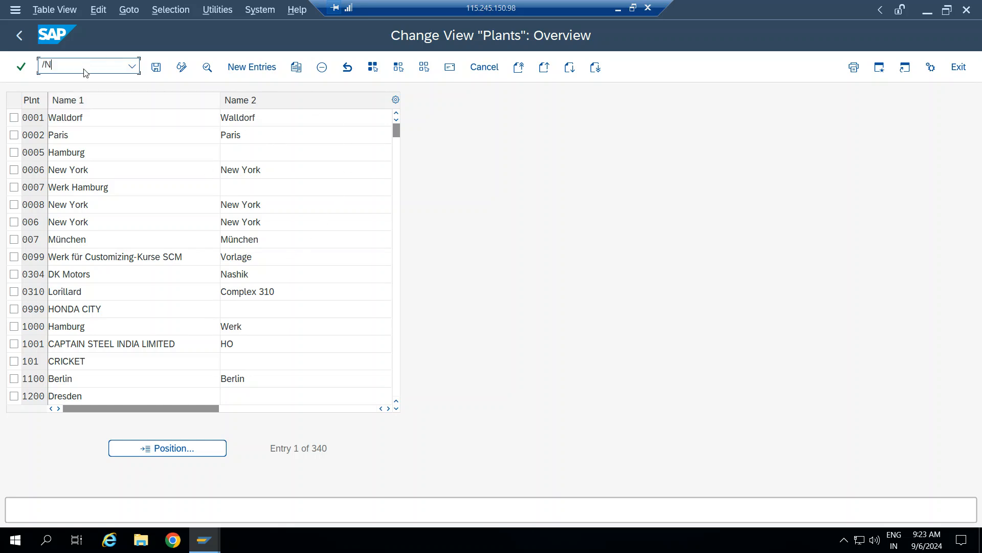
pyautogui.press('Return')
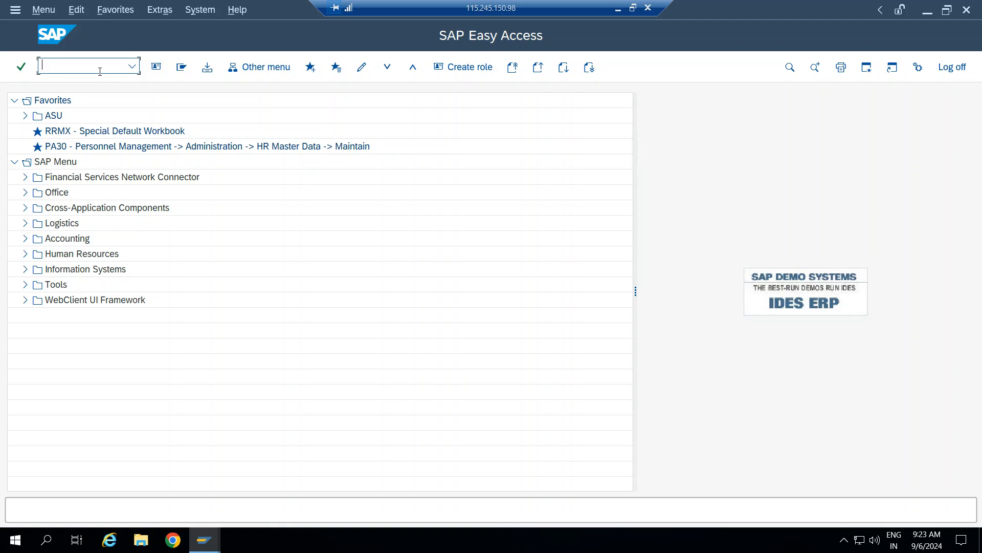
pyautogui.write('SPRO')
pyautogui.press('Return')
pyautogui.click(200, 71)
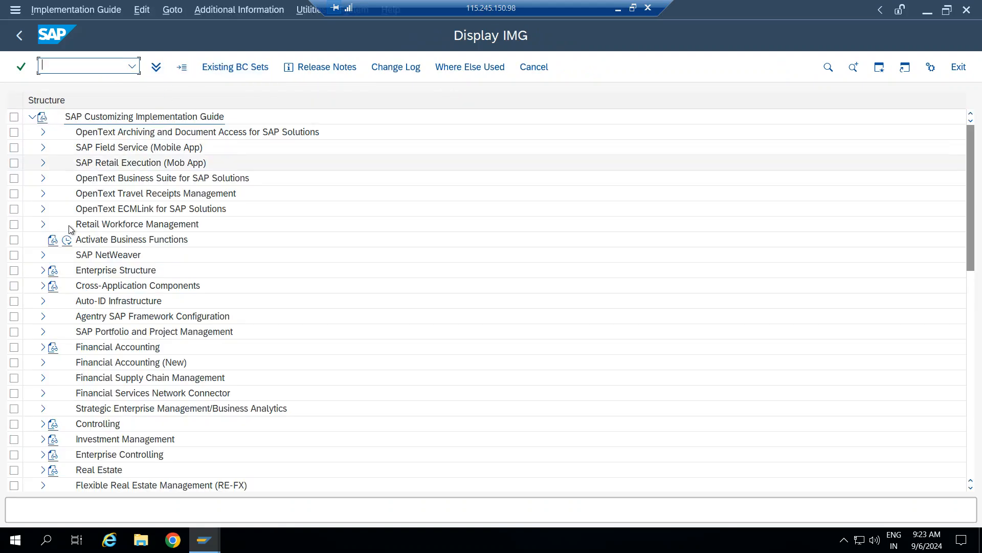
# Expand Enterprise Structure > Definition > Logistics - General and read the plant documentation.
pyautogui.click(44, 270)
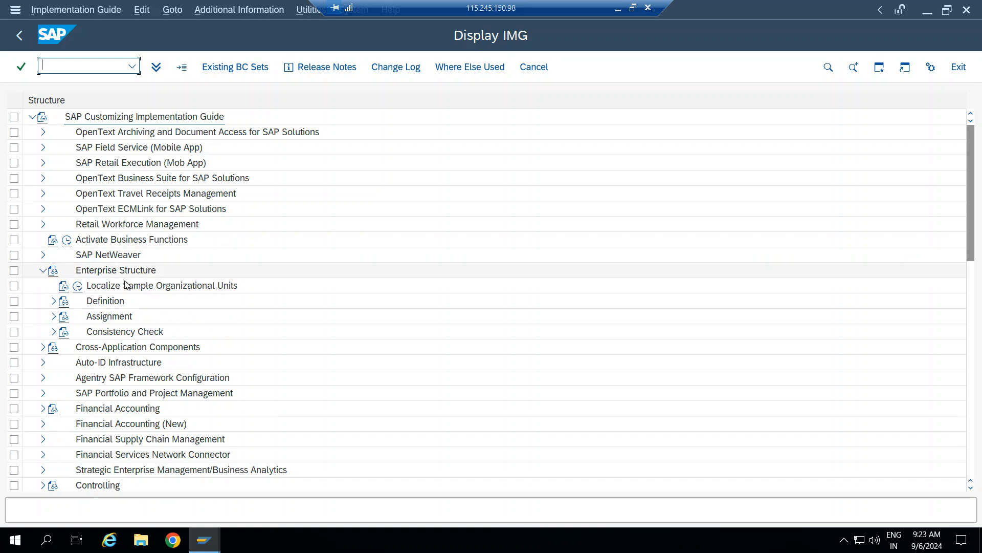
pyautogui.click(54, 302)
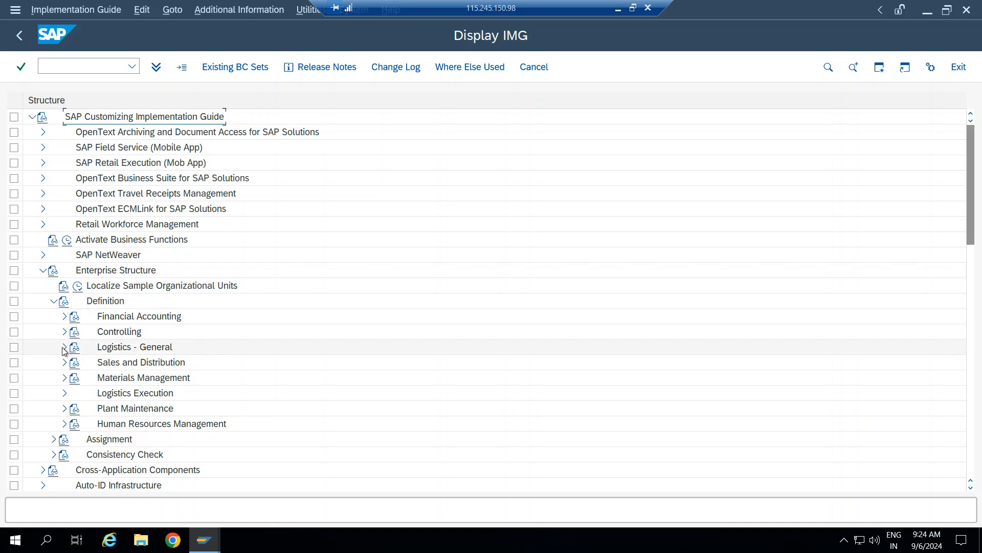
pyautogui.click(65, 348)
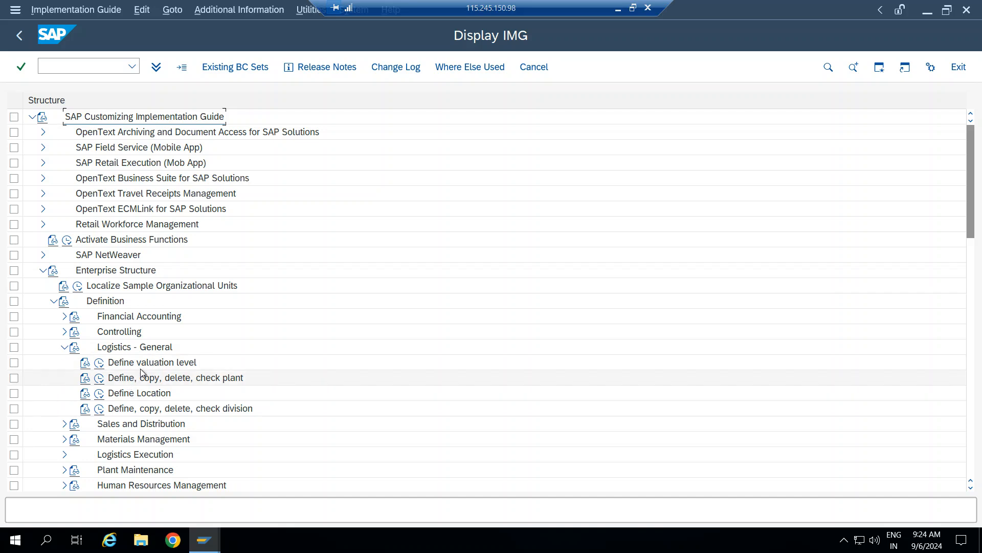
pyautogui.click(94, 379)
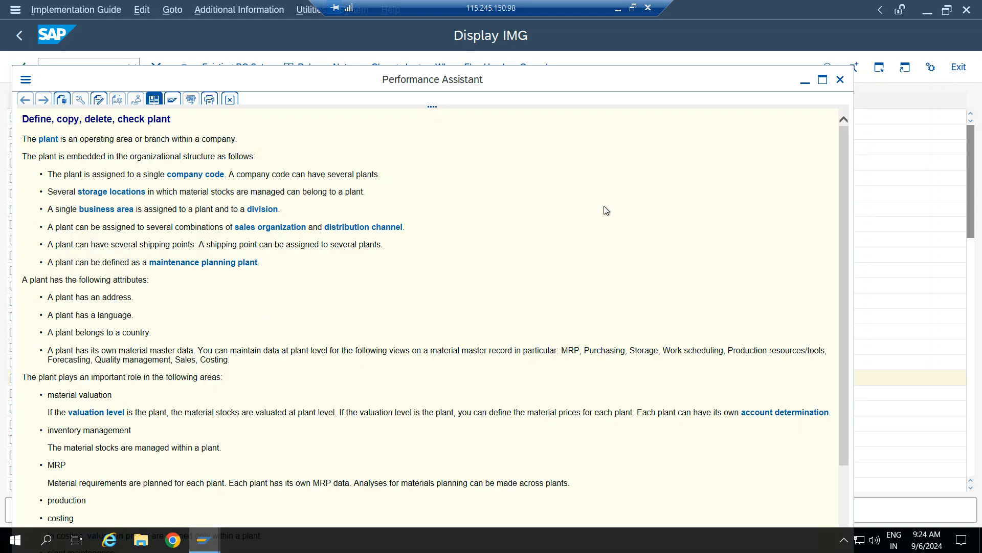
pyautogui.click(840, 79)
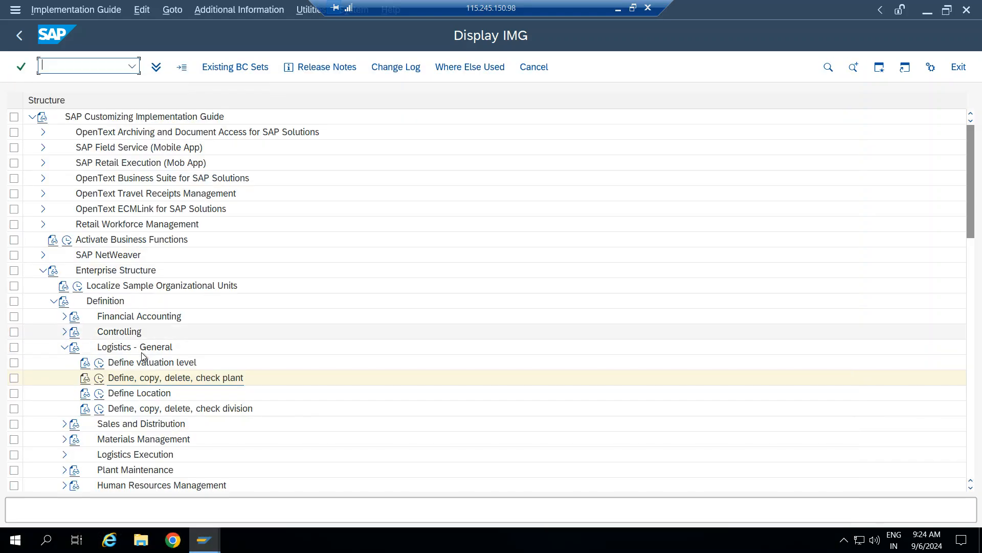
# Run Define Plant and add a new entry with plant code BTL and name BTL.
pyautogui.click(99, 378)
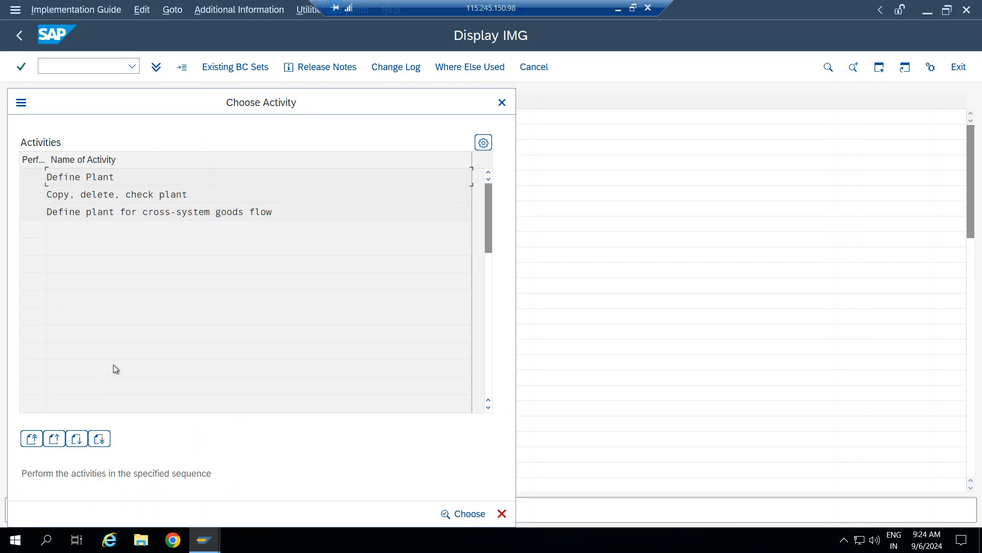
pyautogui.doubleClick(93, 176)
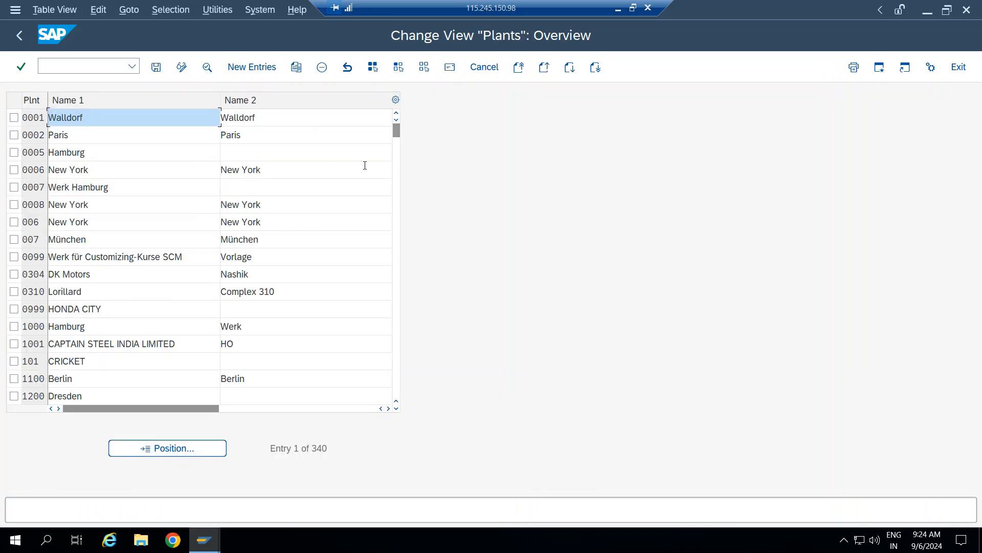
pyautogui.click(252, 70)
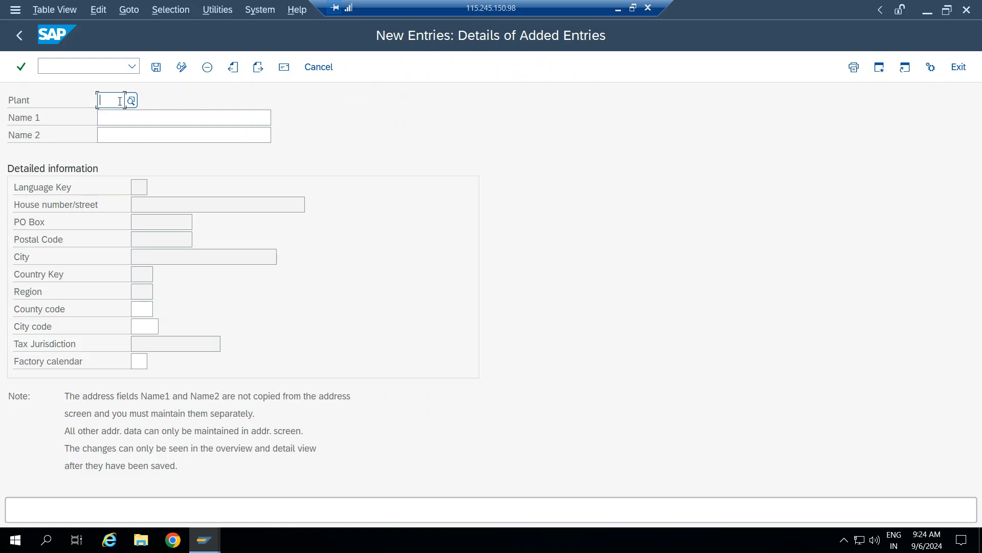
pyautogui.write('BTL')
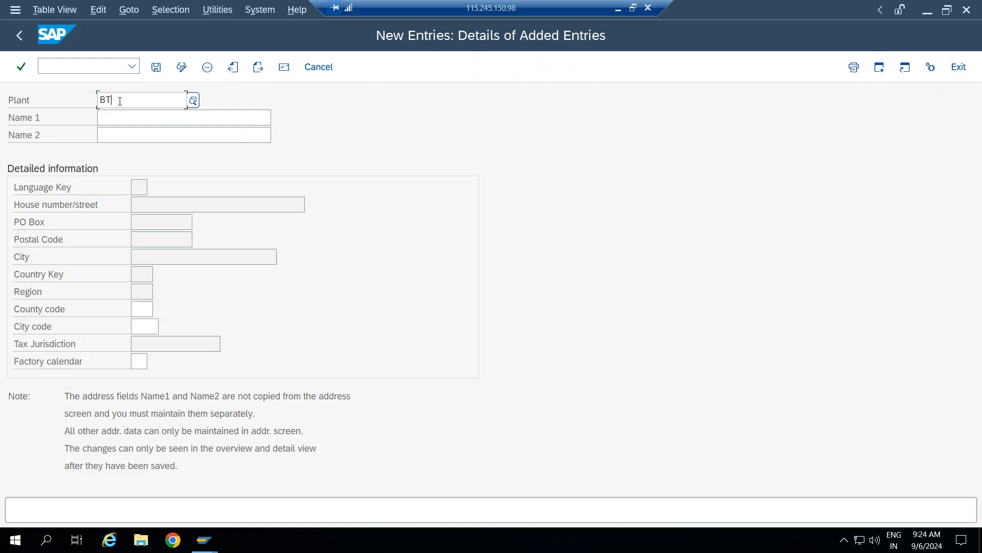
pyautogui.press('Tab')
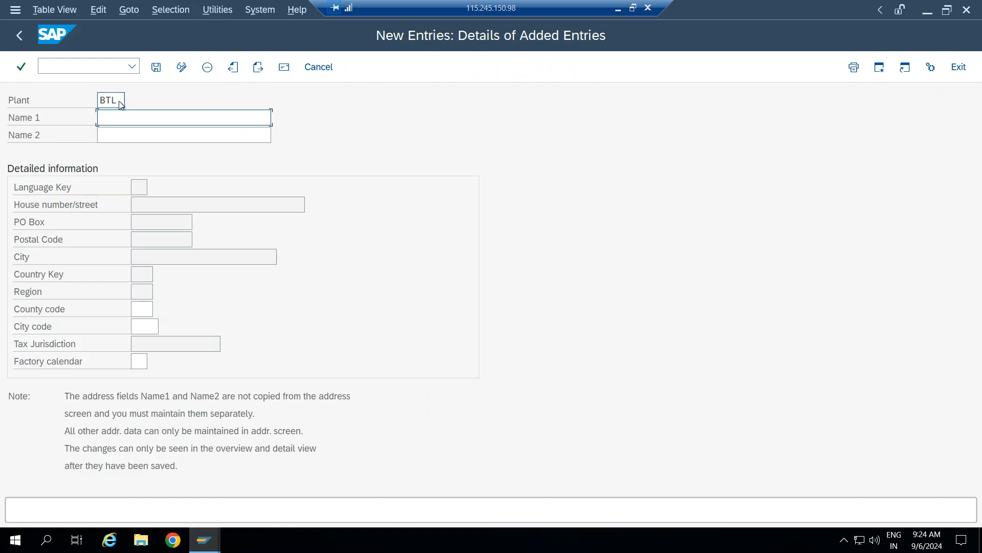
pyautogui.write('BTL')
pyautogui.press('Tab')
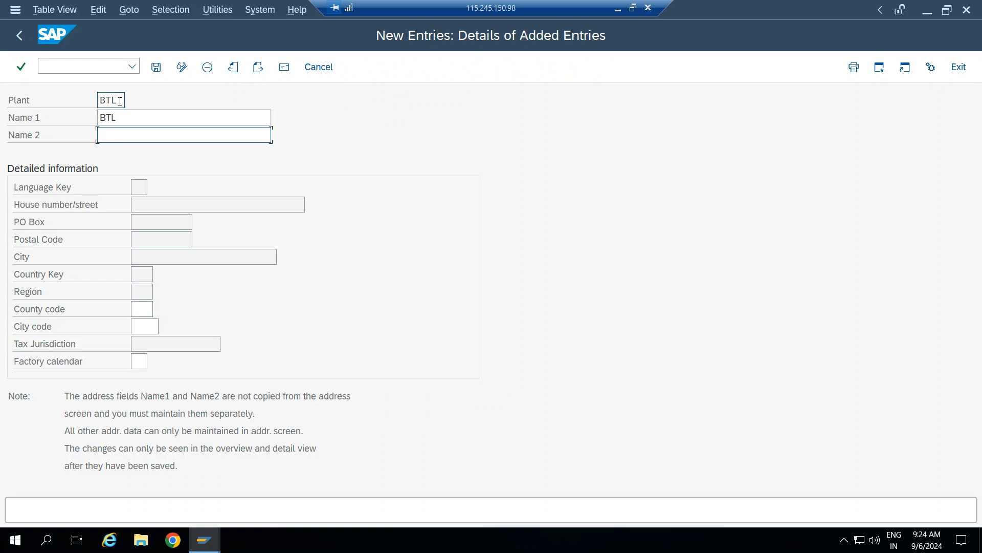
# Open the BTL address and set title Company with name 'BTL PLANT'.
pyautogui.click(156, 67)
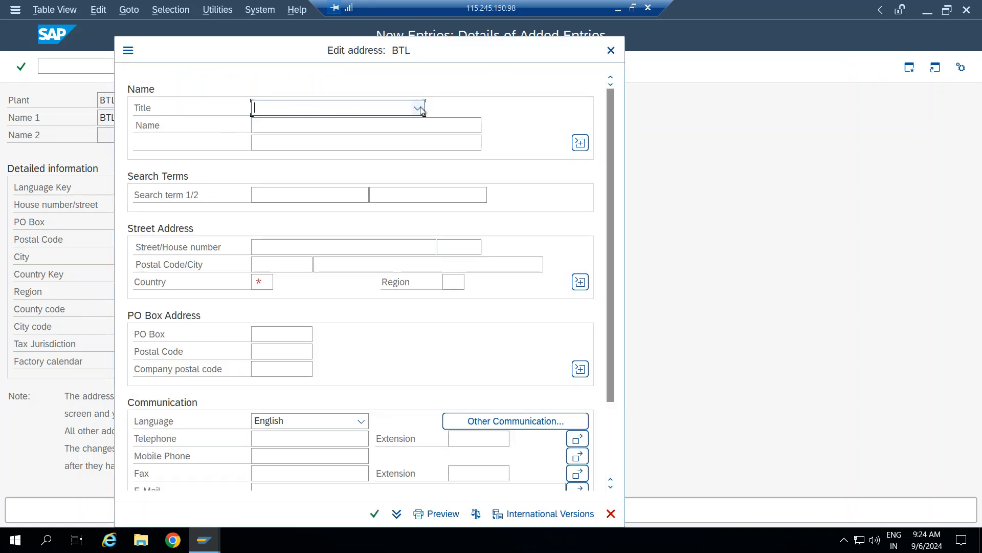
pyautogui.click(418, 109)
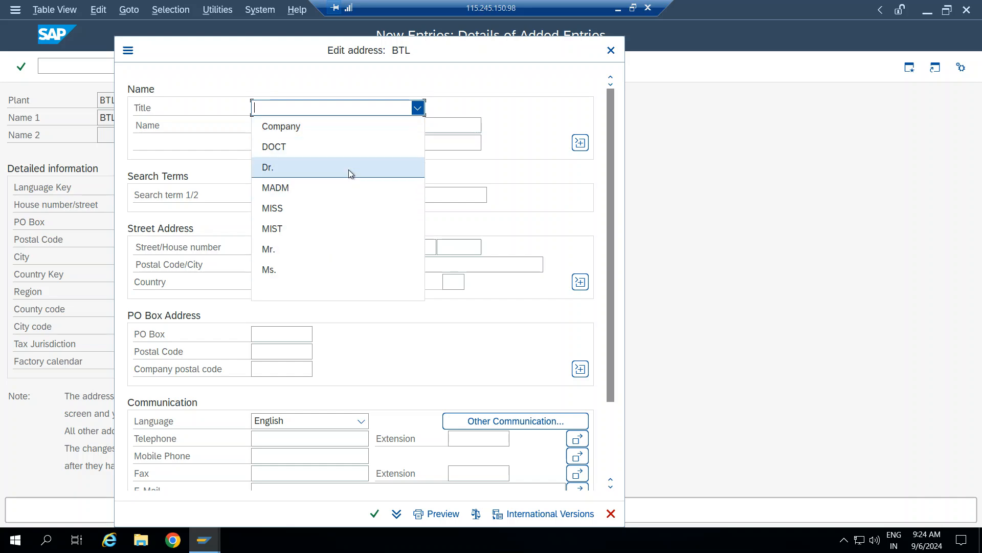
pyautogui.click(330, 131)
pyautogui.click(347, 126)
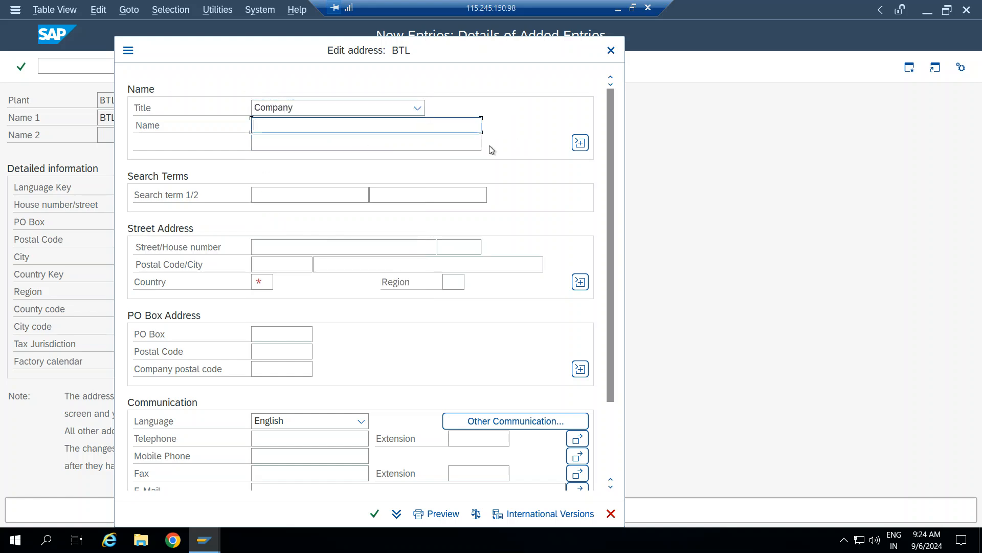
pyautogui.write('BT')
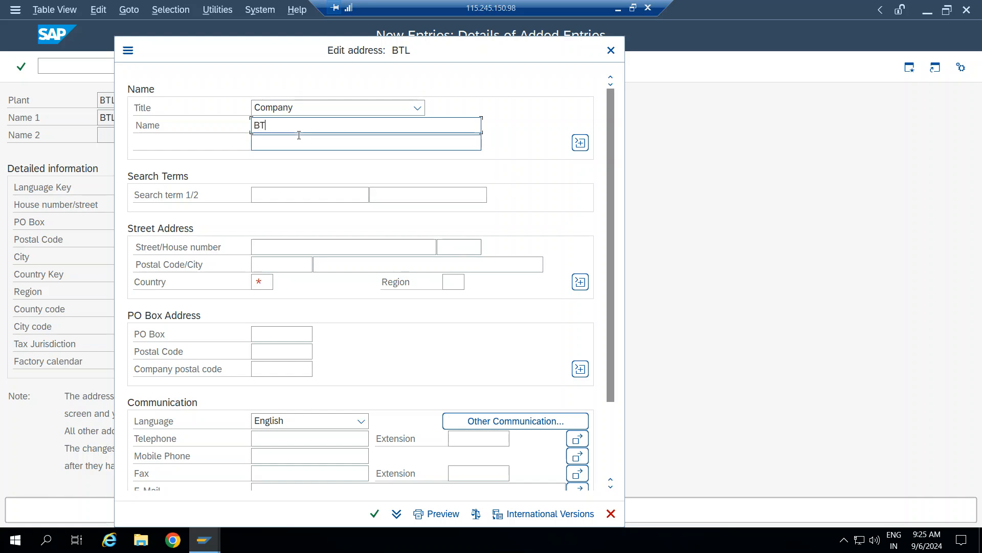
pyautogui.write('L PLANT')
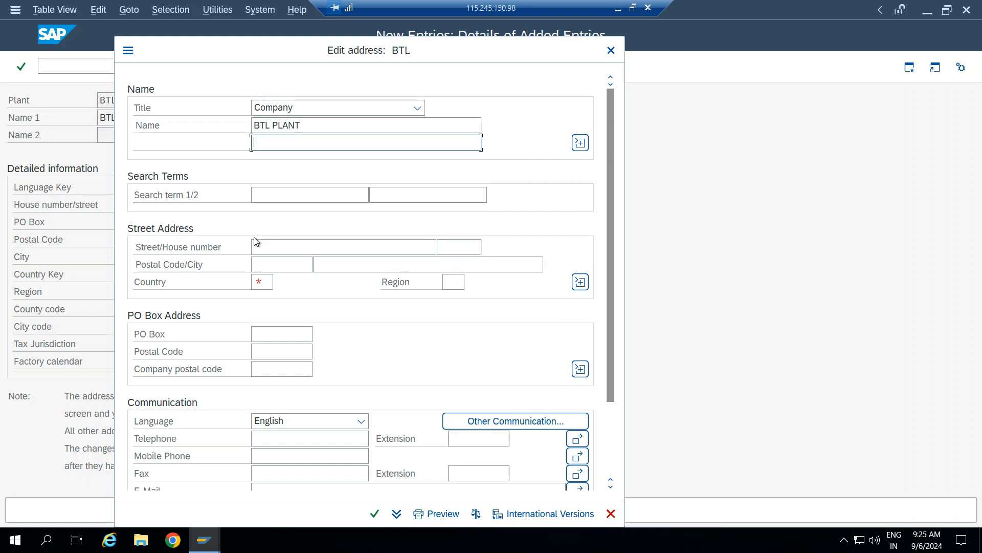
# Enter postal code 879756, country IN and region 13, then confirm and save plant BTL.
pyautogui.click(309, 262)
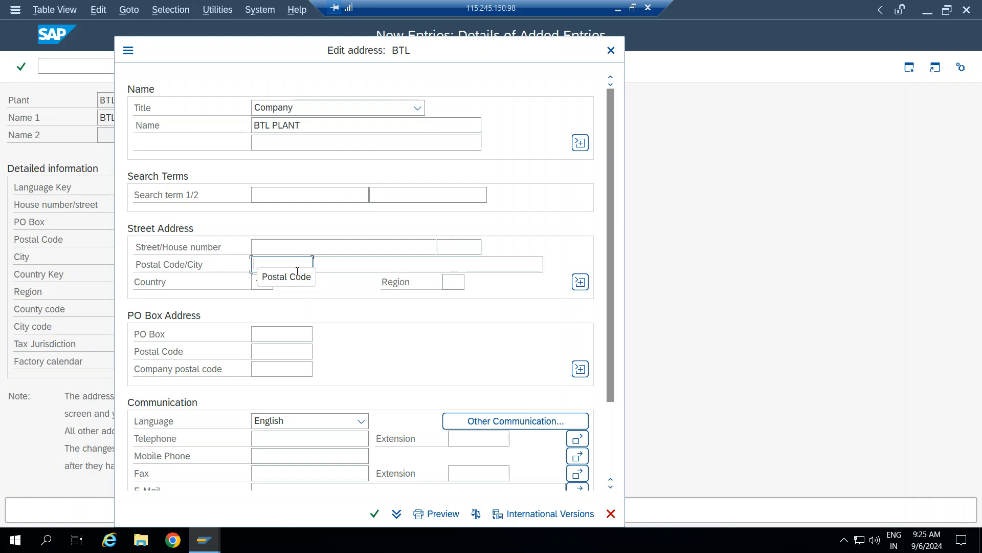
pyautogui.write('879756')
pyautogui.press('Tab')
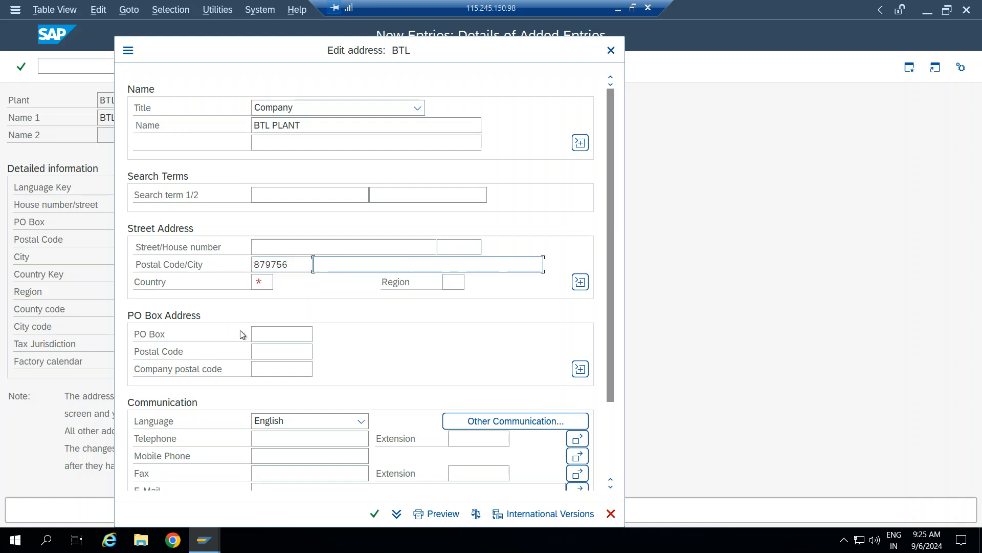
pyautogui.press('Tab')
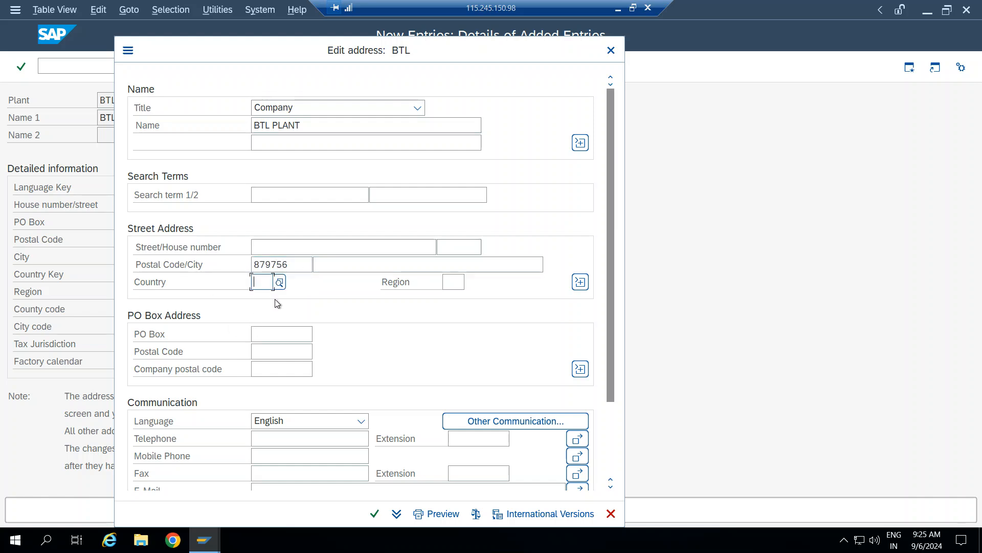
pyautogui.write('IN')
pyautogui.press('Tab')
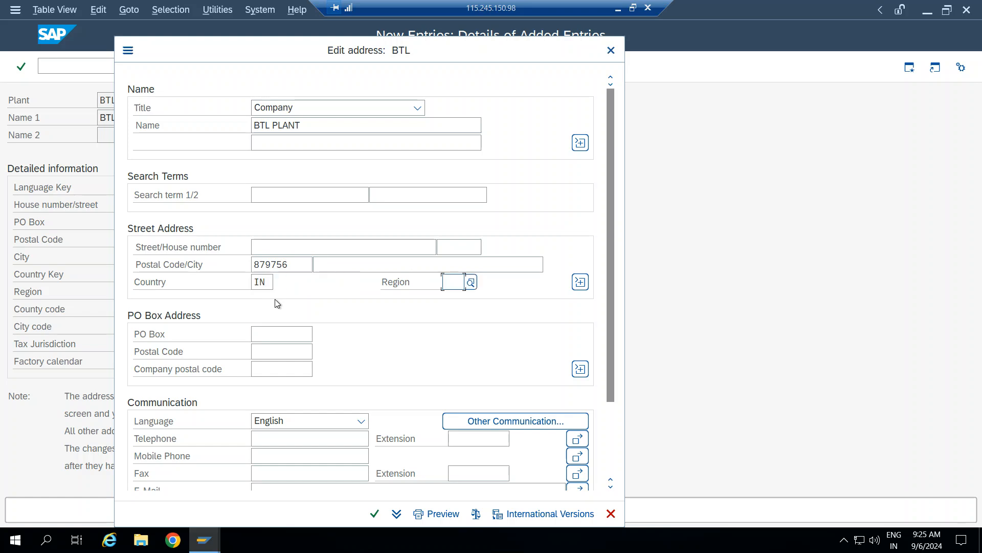
pyautogui.write('13')
pyautogui.press('Tab')
pyautogui.scroll(-1, 370, 308)
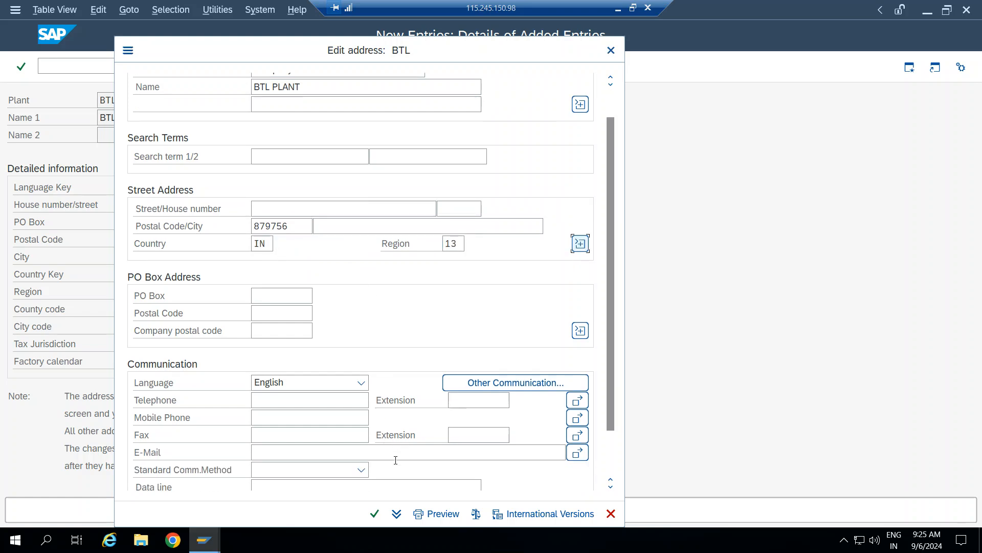
pyautogui.scroll(-1, 412, 342)
pyautogui.click(376, 514)
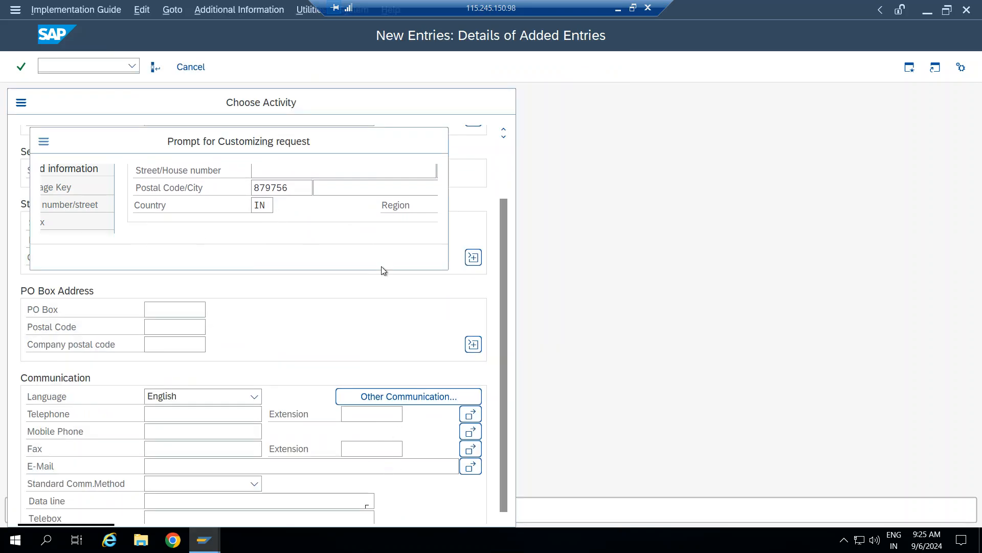
pyautogui.click(276, 258)
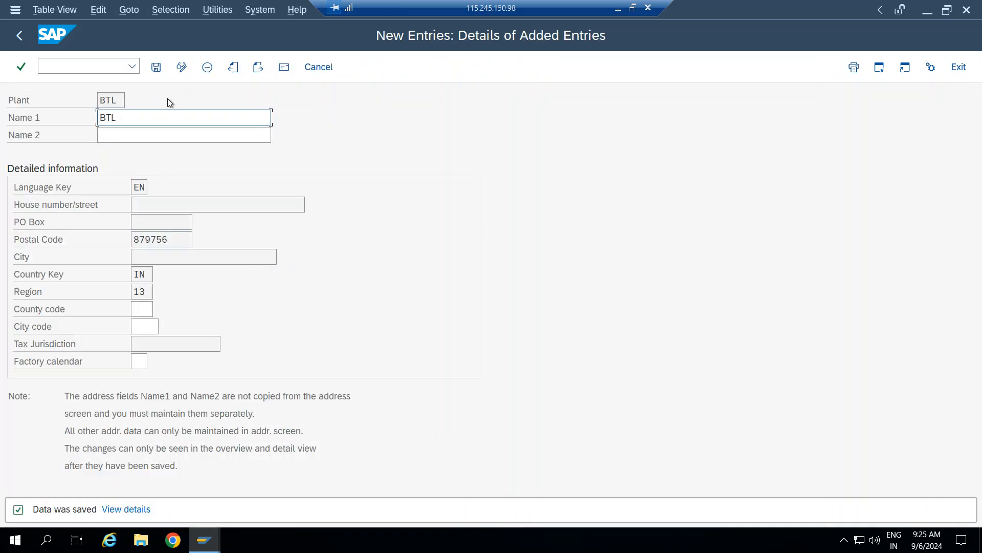
pyautogui.click(160, 71)
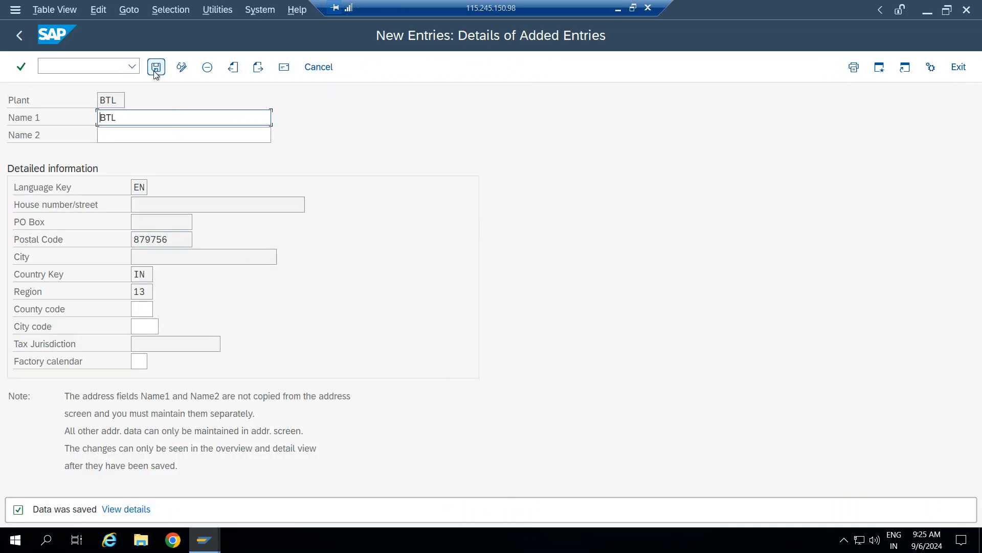
# Return to the plants overview, start a new entry, and check the sheet for plant code BCL.
pyautogui.click(20, 34)
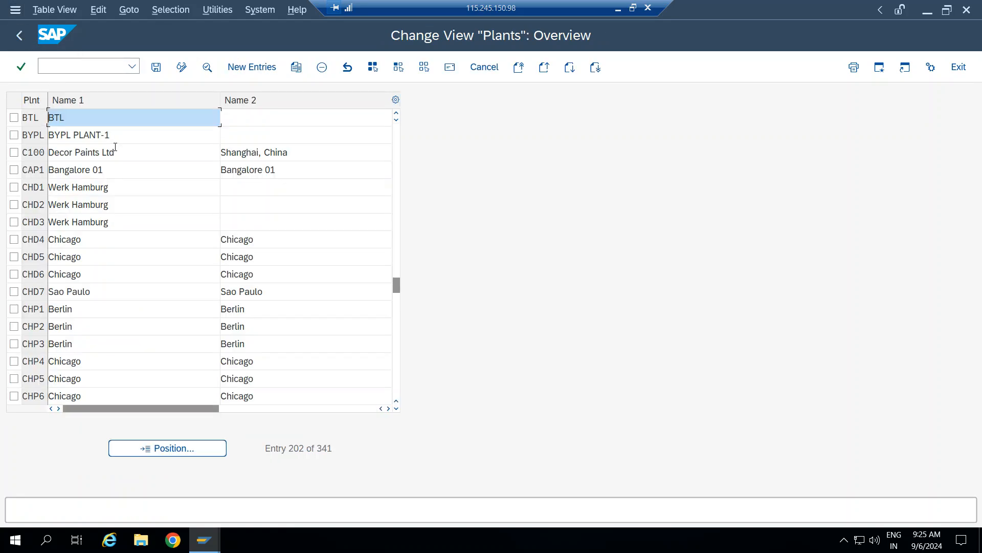
pyautogui.click(247, 68)
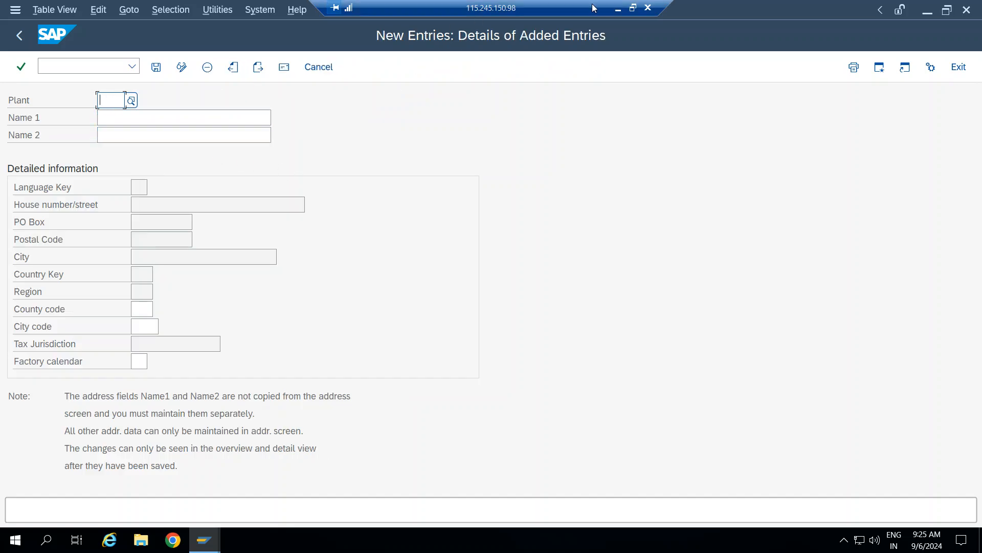
pyautogui.click(618, 9)
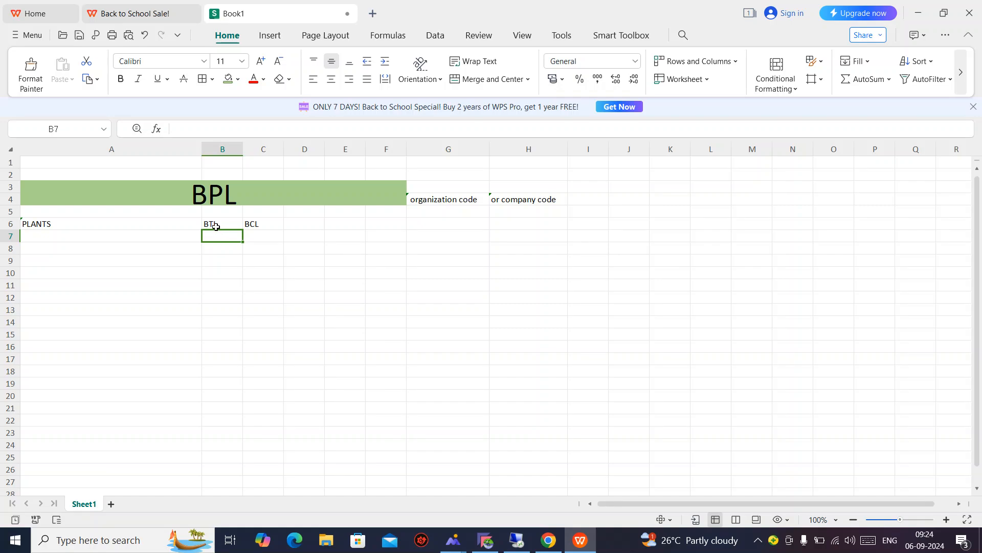
pyautogui.click(258, 227)
pyautogui.click(518, 539)
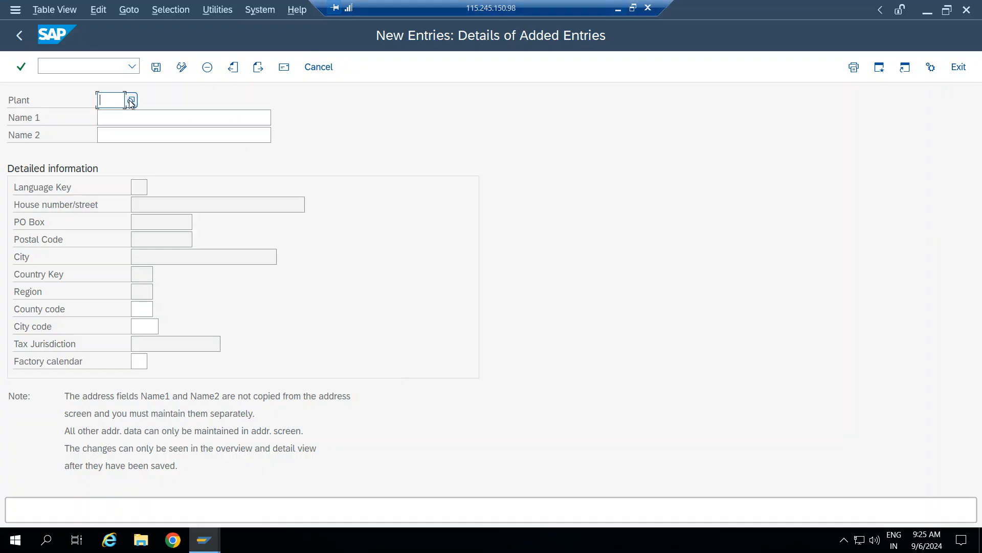
# Enter plant BCL named BCL PLANT, and give its address title Company and name BCL PLANT.
pyautogui.write('BCL')
pyautogui.press('Tab')
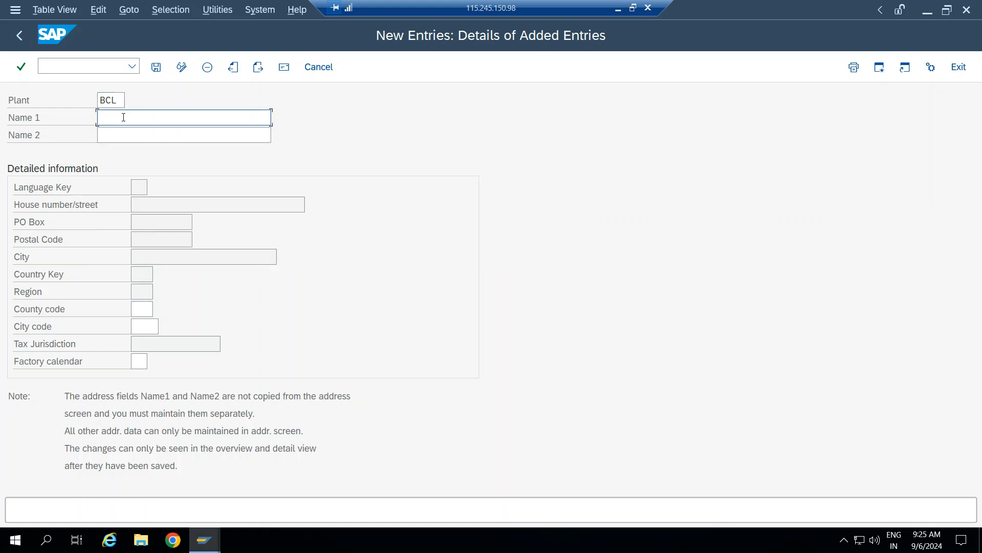
pyautogui.write('B')
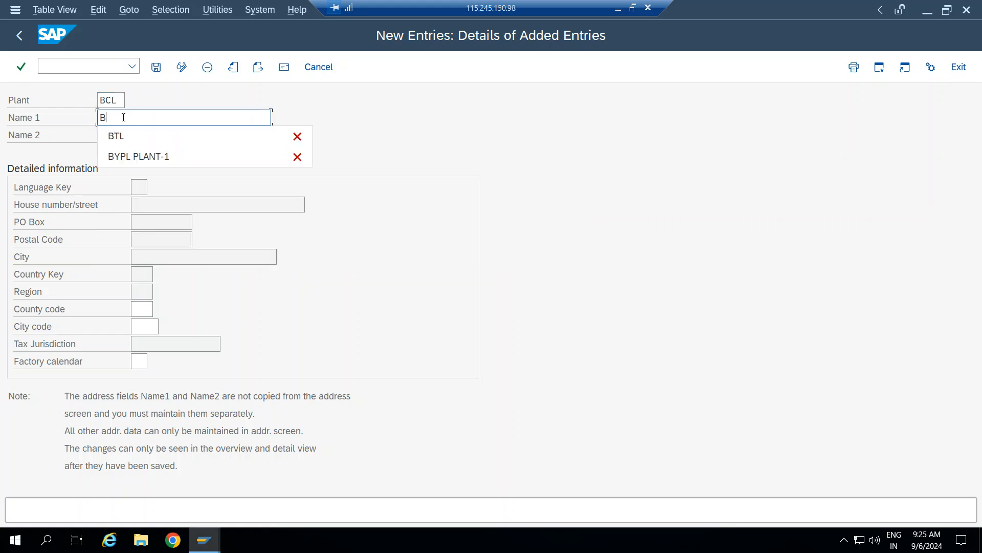
pyautogui.write('CL PLANT')
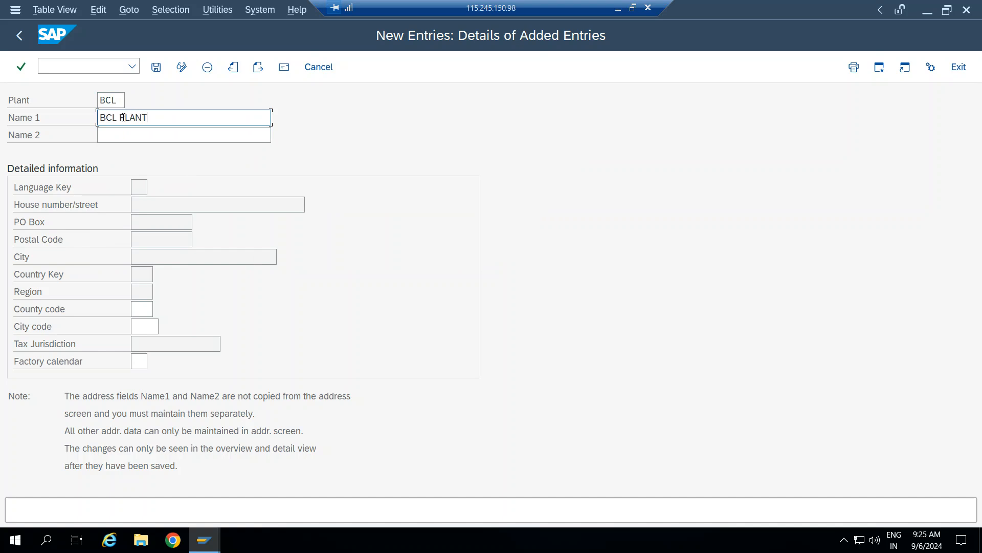
pyautogui.click(158, 67)
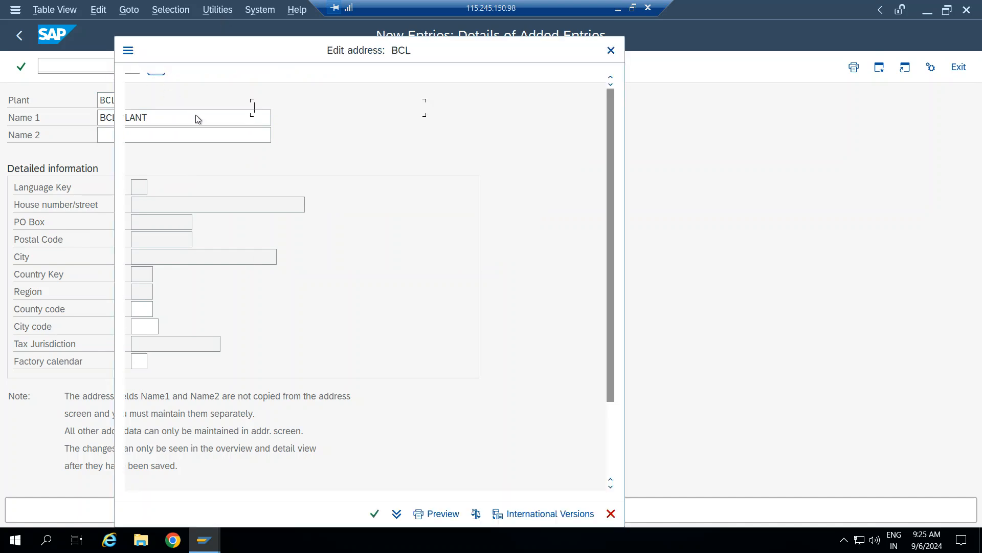
pyautogui.click(351, 107)
pyautogui.click(316, 126)
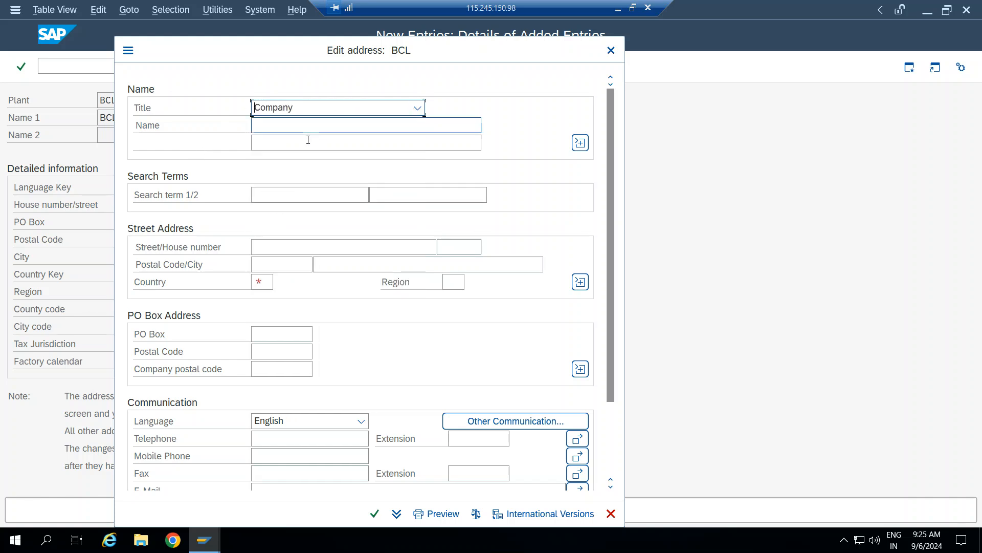
pyautogui.click(326, 127)
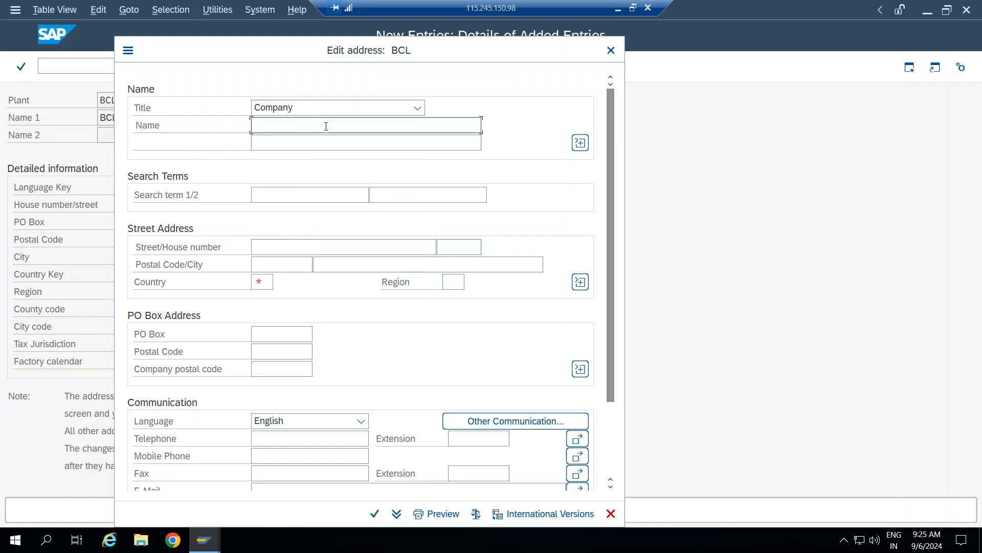
pyautogui.write('BCL PLANT')
pyautogui.click(374, 513)
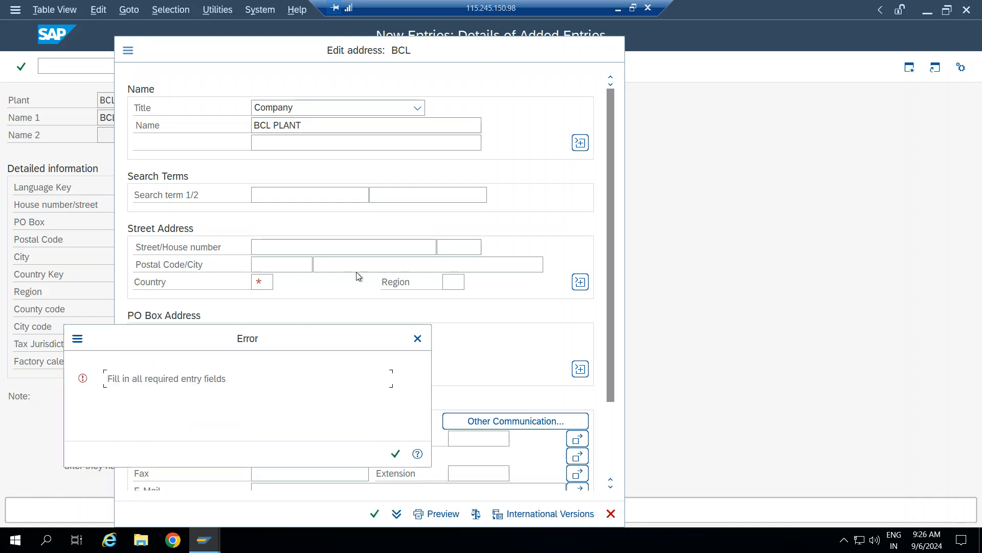
pyautogui.click(395, 453)
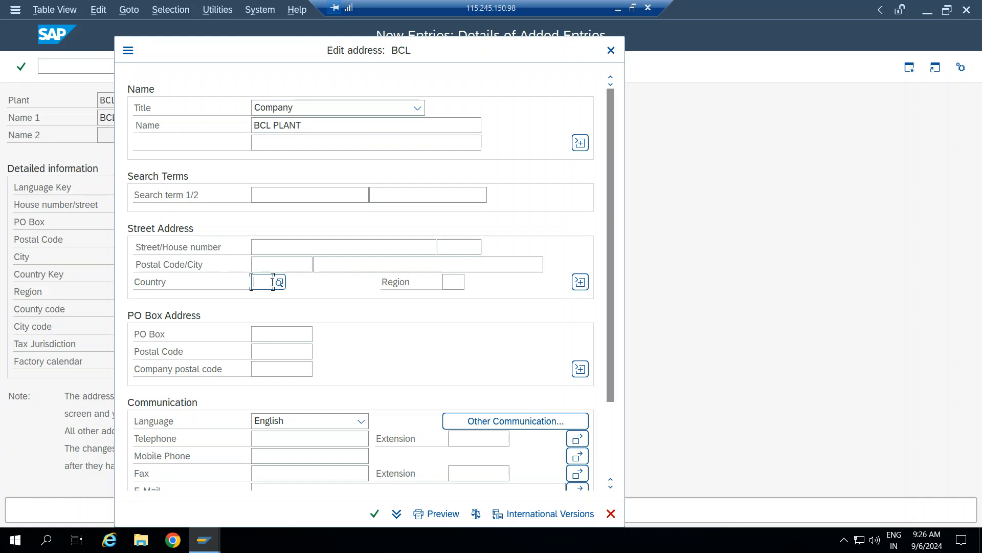
# Fill the BCL address with postal code 6879665, country IN and region 13, and confirm.
pyautogui.click(287, 263)
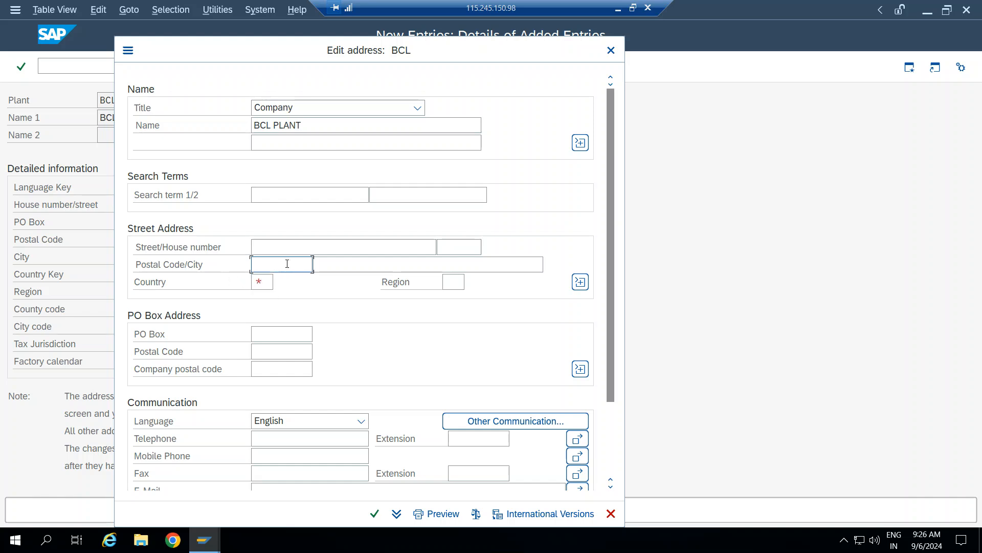
pyautogui.click(266, 283)
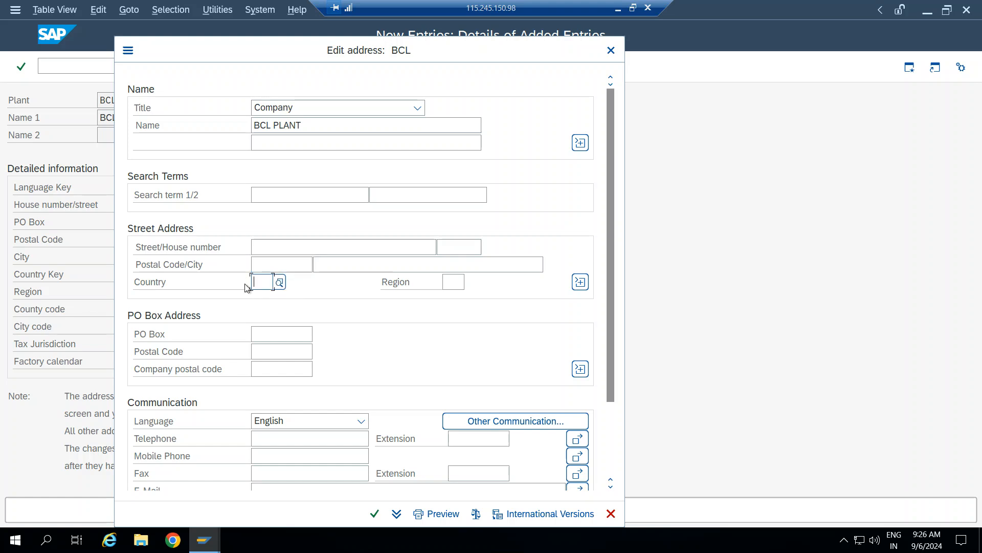
pyautogui.click(280, 269)
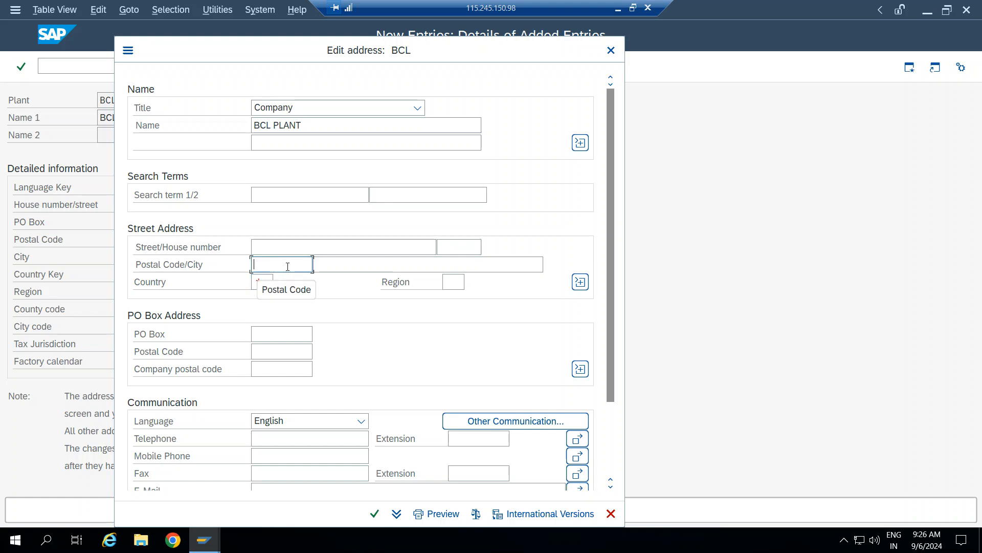
pyautogui.click(265, 281)
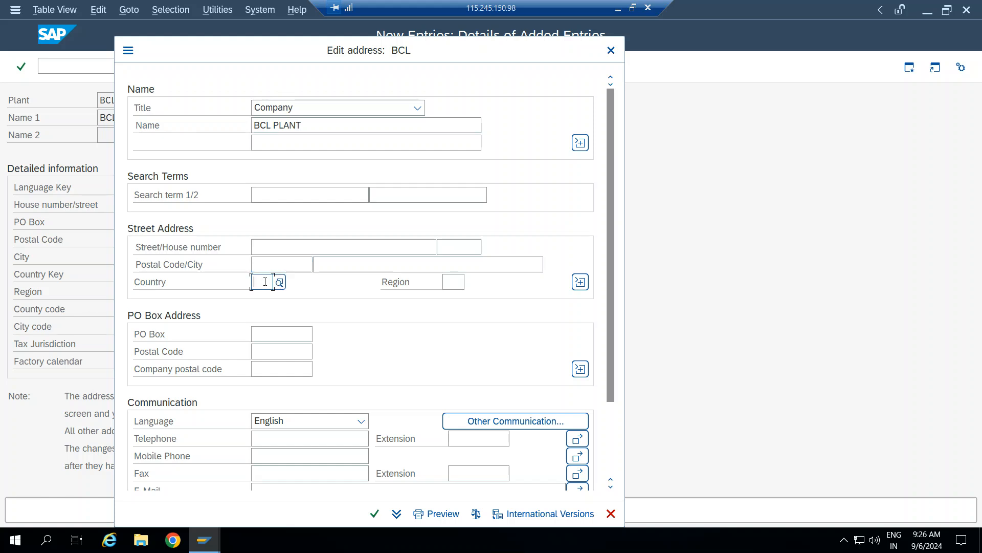
pyautogui.click(289, 263)
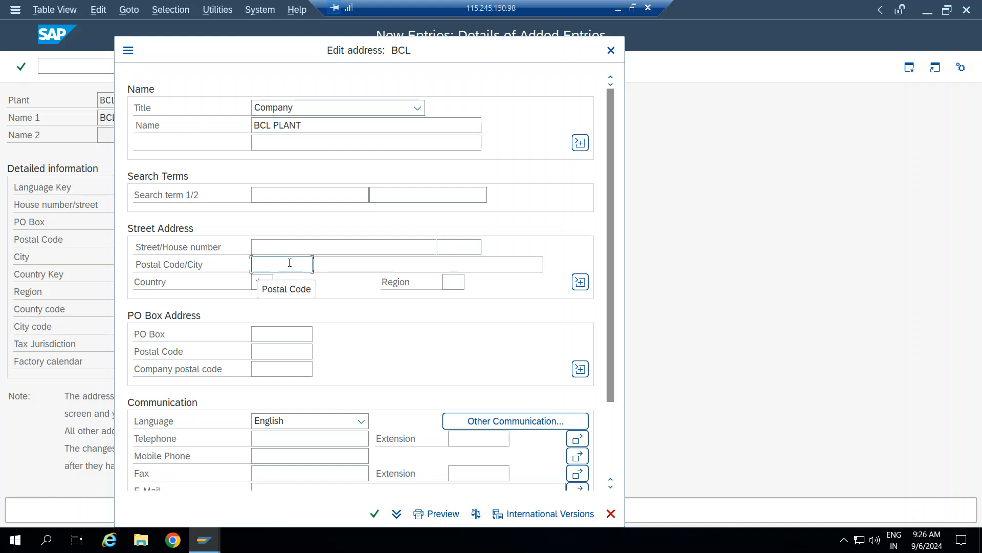
pyautogui.write('6879665')
pyautogui.click(268, 281)
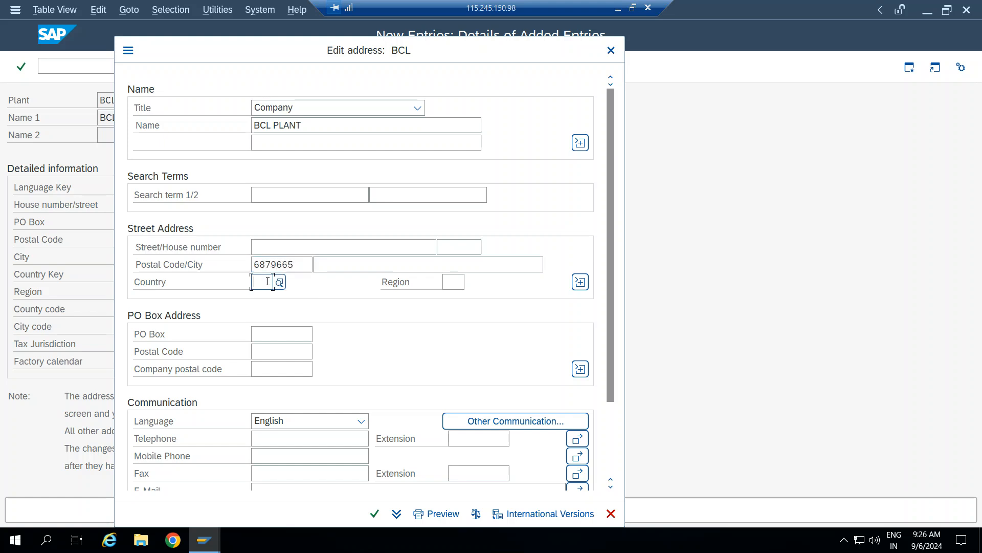
pyautogui.write('IN')
pyautogui.press('Tab')
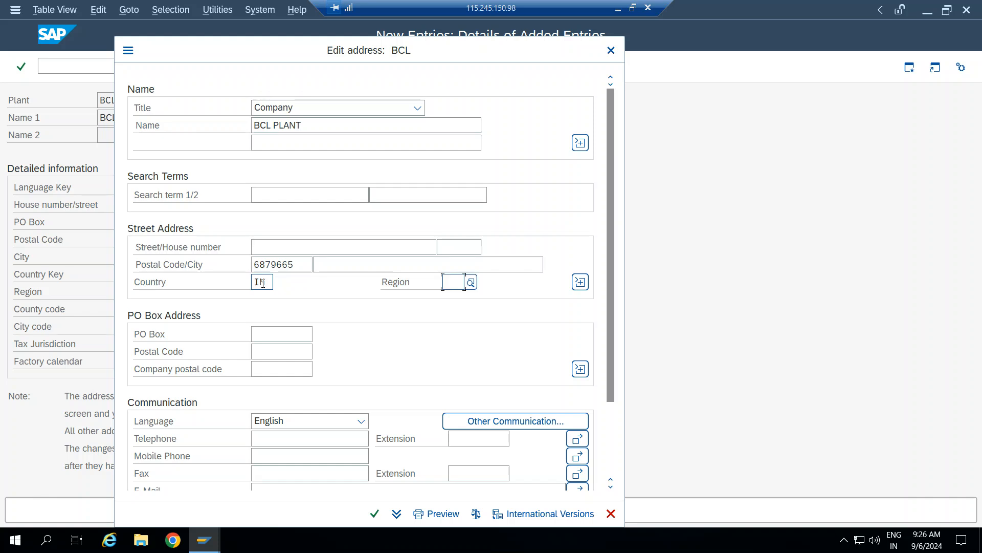
pyautogui.press('Tab')
pyautogui.click(454, 284)
pyautogui.write('13')
pyautogui.press('Tab')
pyautogui.click(375, 513)
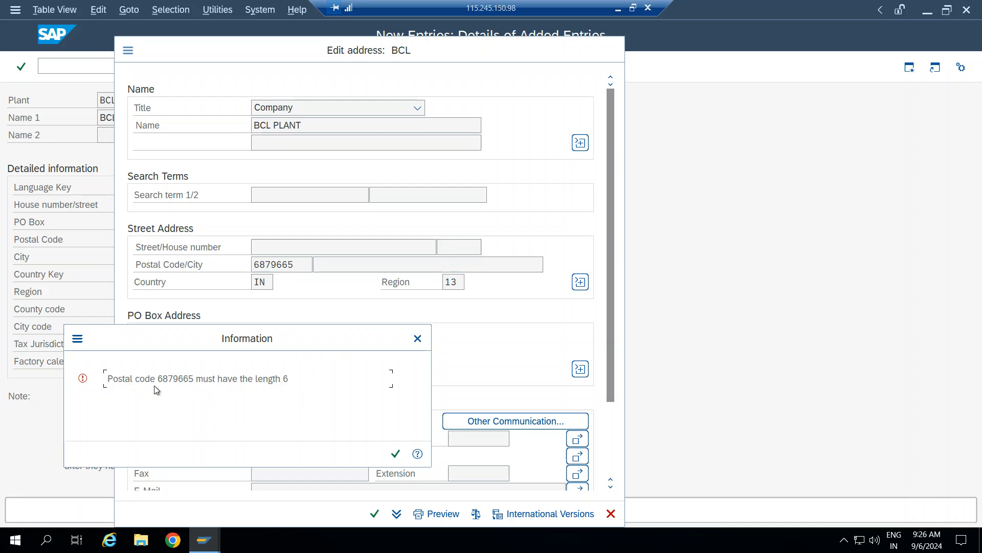
# Correct the BCL postal code to 135852, save the plant, and switch to the spreadsheet.
pyautogui.click(419, 336)
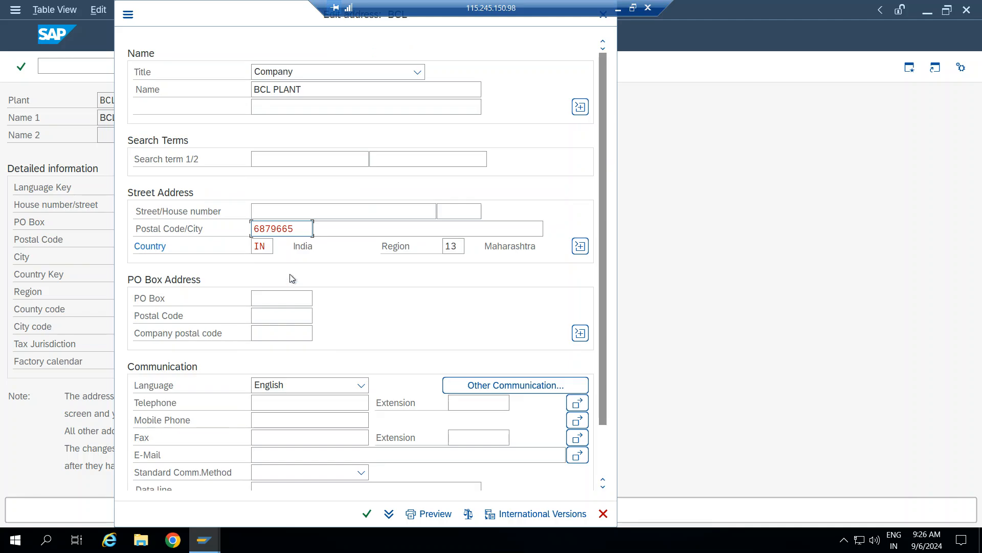
pyautogui.press('BackSpace')
pyautogui.press('BackSpace')
pyautogui.press('BackSpace')
pyautogui.press('BackSpace')
pyautogui.press('BackSpace')
pyautogui.press('BackSpace')
pyautogui.press('BackSpace')
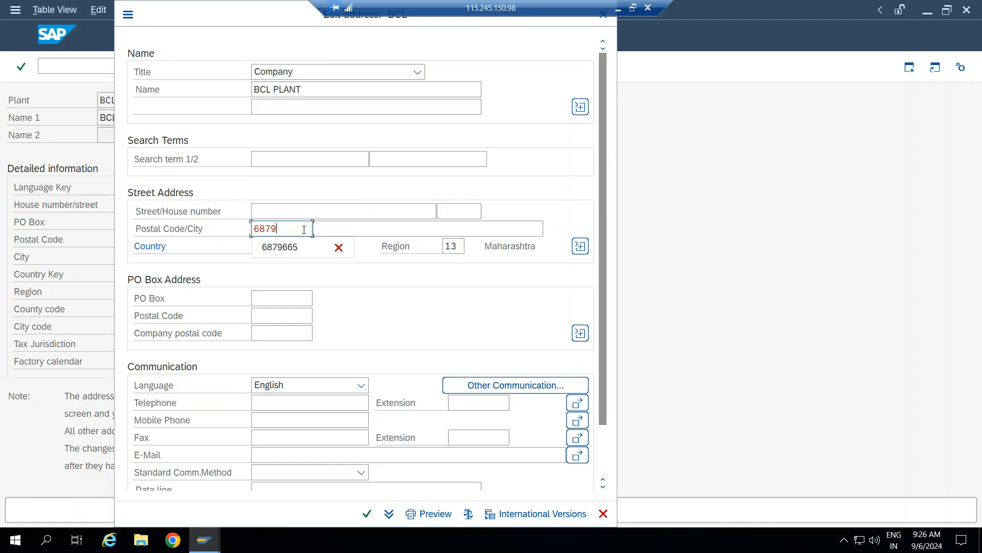
pyautogui.write('135')
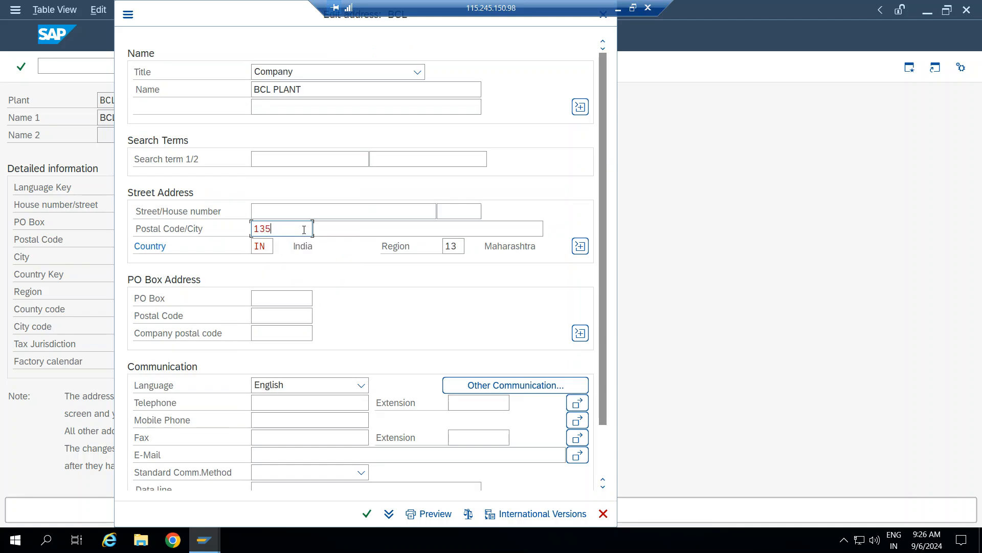
pyautogui.write('852')
pyautogui.press('Return')
pyautogui.press('Return')
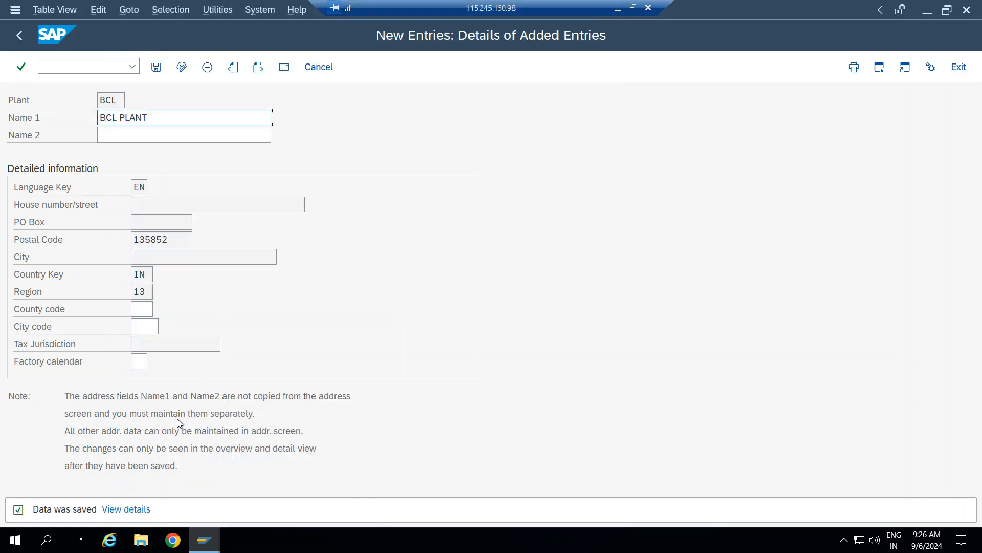
pyautogui.click(156, 68)
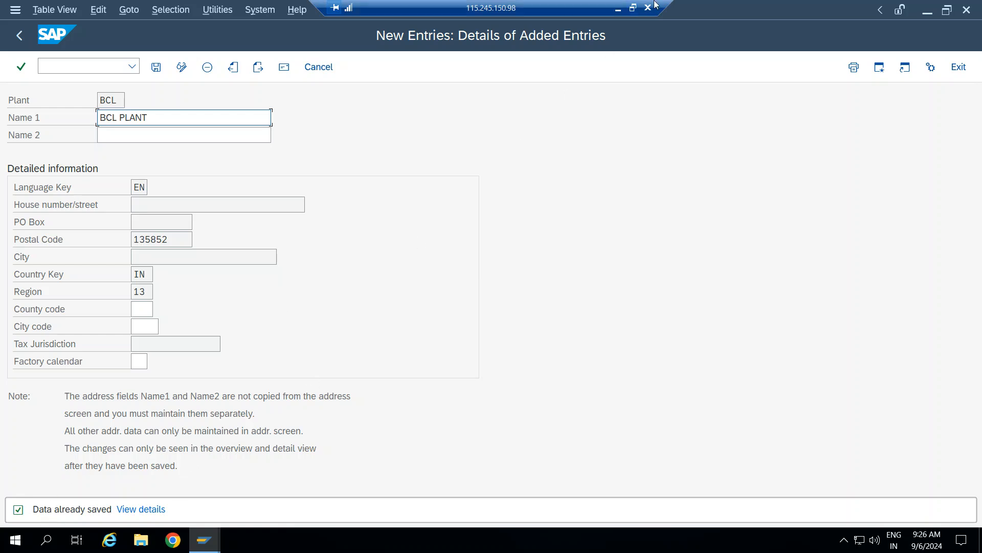
pyautogui.click(618, 8)
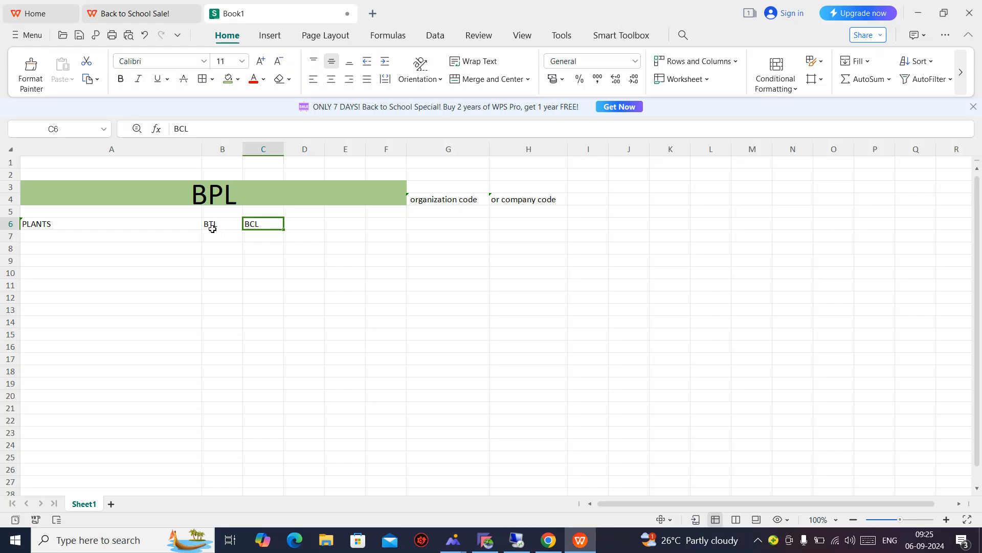
# Select the BTL and BCL cells and zoom the sheet in to 170%.
pyautogui.click(209, 225)
pyautogui.moveTo(255, 229); pyautogui.dragTo(255, 228)
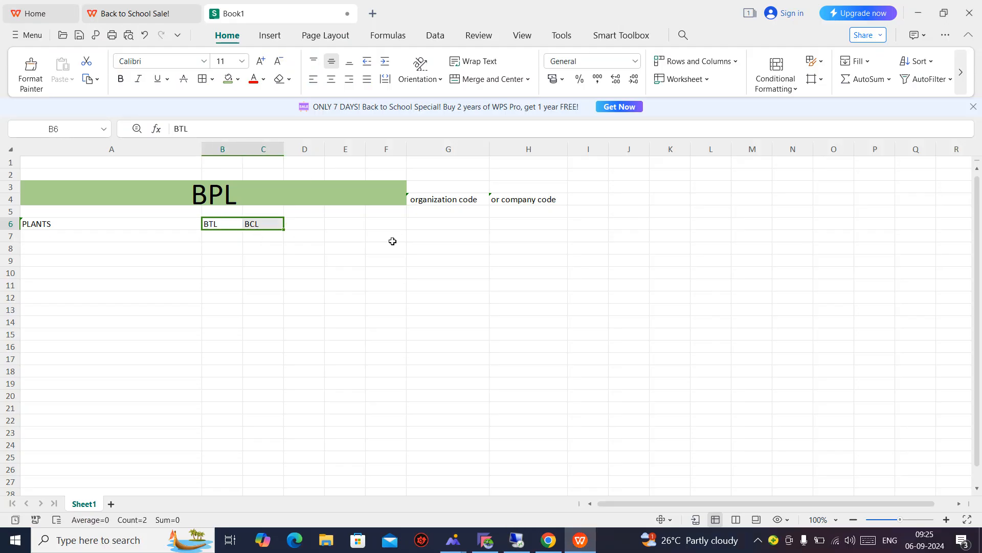
pyautogui.click(946, 519)
pyautogui.click(947, 520)
pyautogui.click(947, 520)
# Review plants BTL and BCL in row 6, then bring up the mm.png org chart.
pyautogui.click(381, 304)
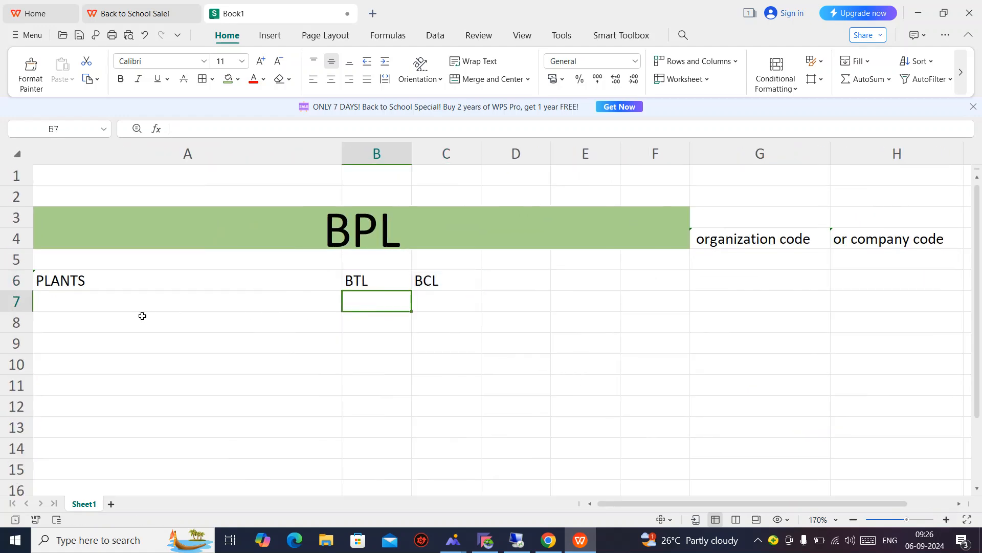
pyautogui.click(134, 302)
pyautogui.moveTo(364, 282); pyautogui.dragTo(420, 284)
pyautogui.click(710, 349)
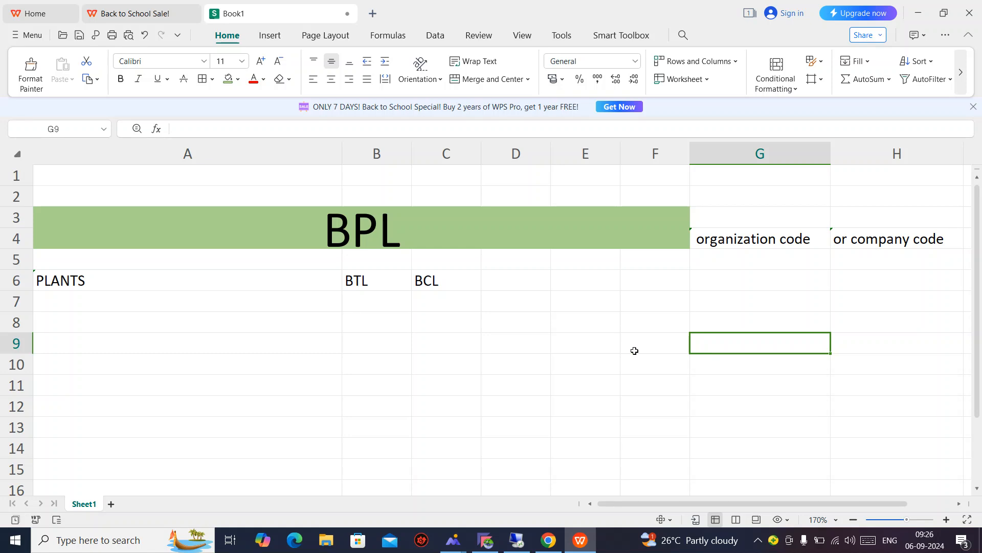
pyautogui.click(98, 302)
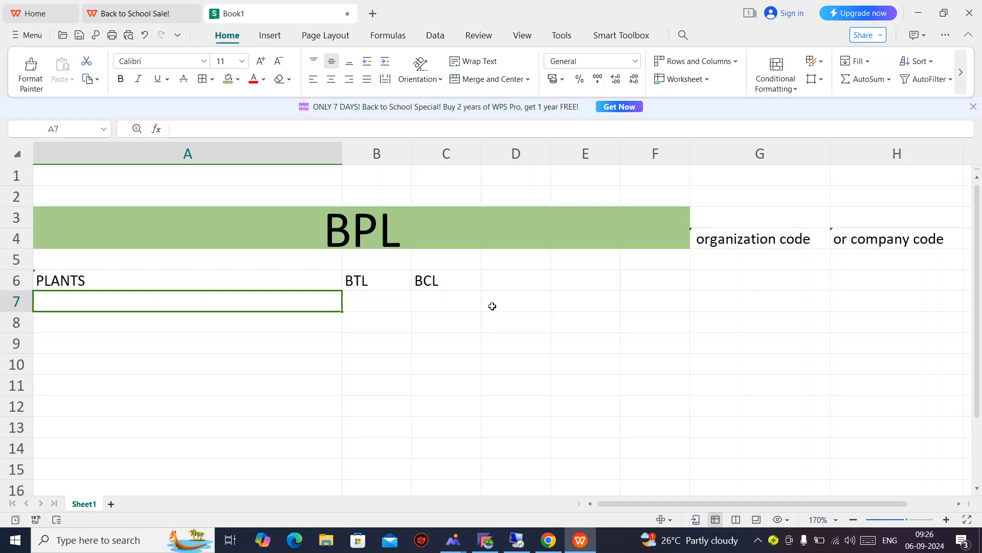
pyautogui.click(354, 282)
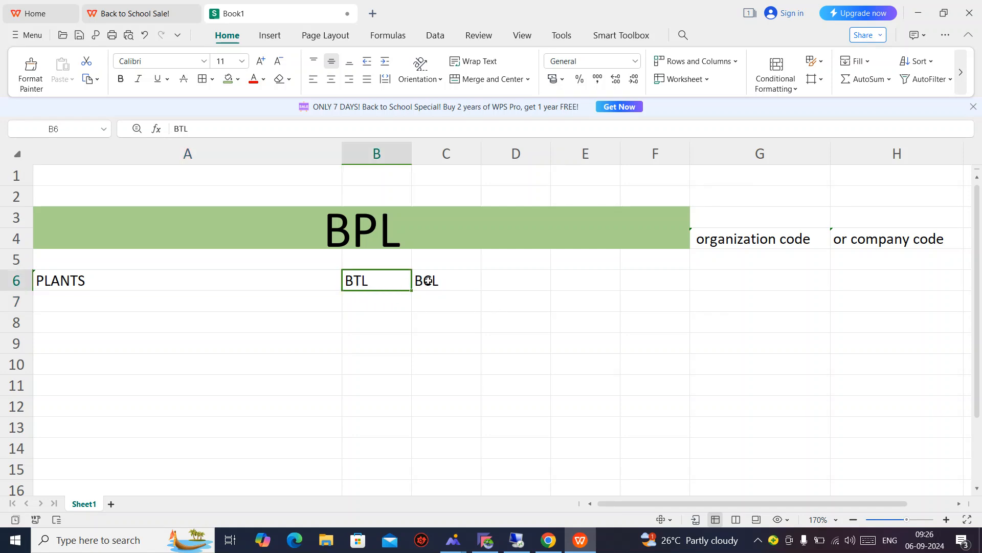
pyautogui.click(455, 285)
pyautogui.click(379, 285)
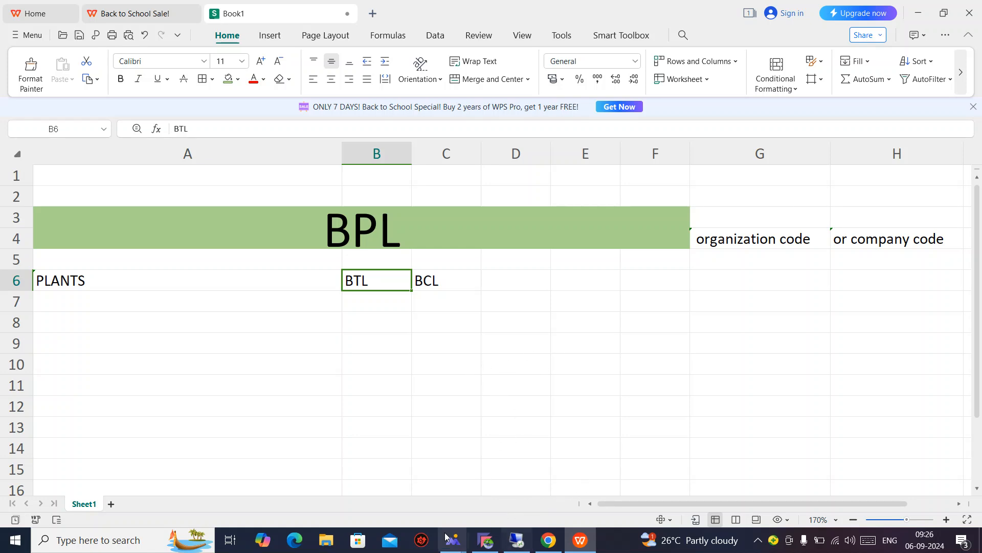
pyautogui.moveTo(454, 546)
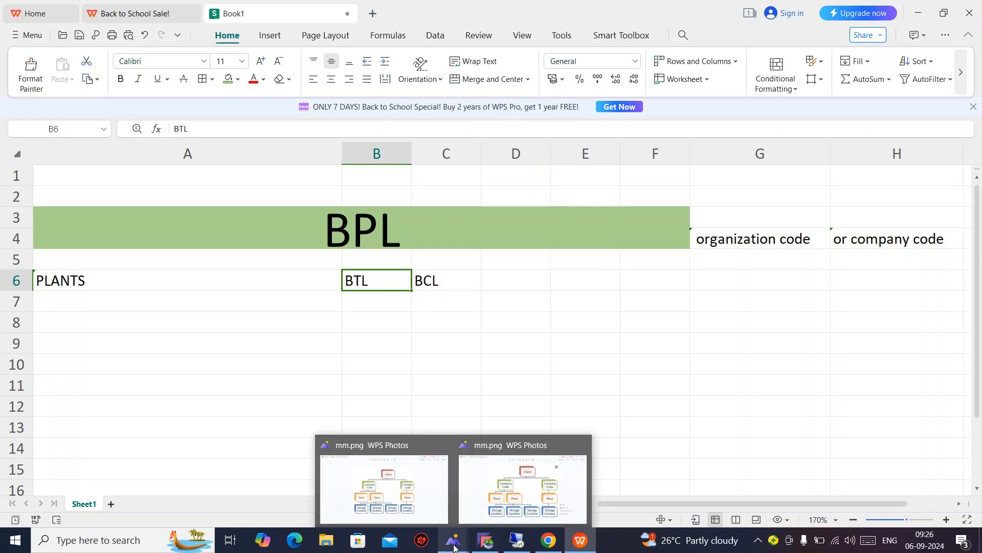
pyautogui.click(402, 501)
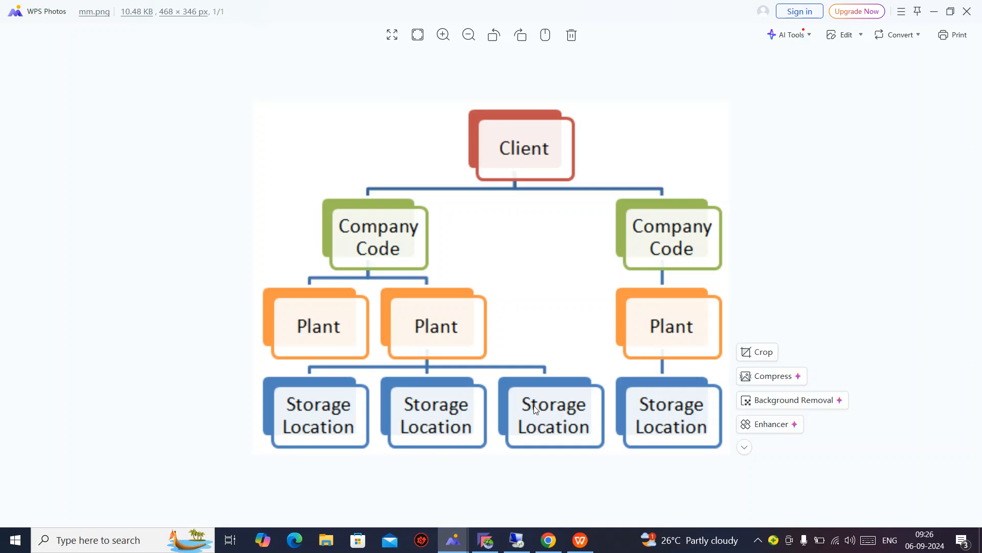
# Minimize the mm.png org chart and return to the Book1 workbook.
pyautogui.click(935, 14)
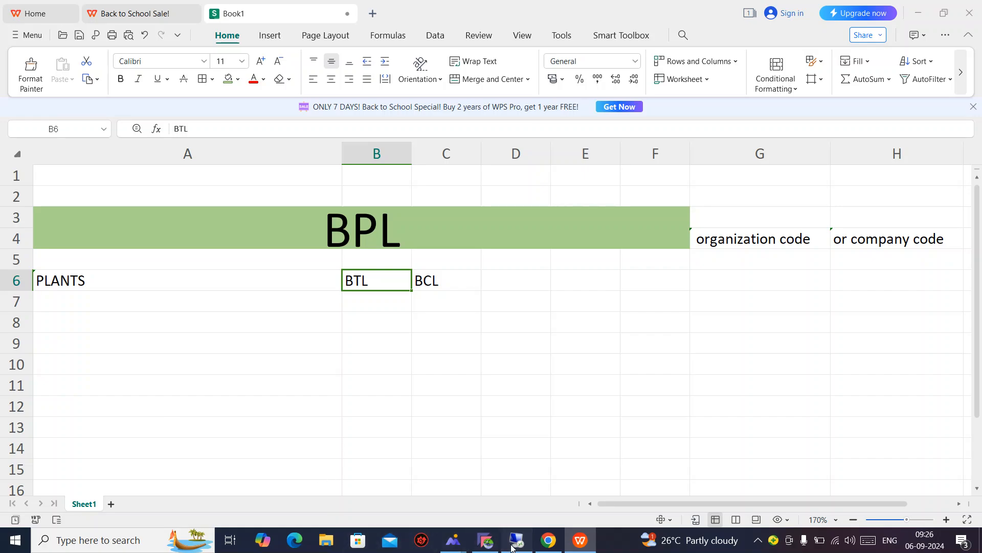
pyautogui.click(512, 546)
# Return to the main menu and try OX09 for storage locations, dismissing its plant prompt.
pyautogui.click(99, 66)
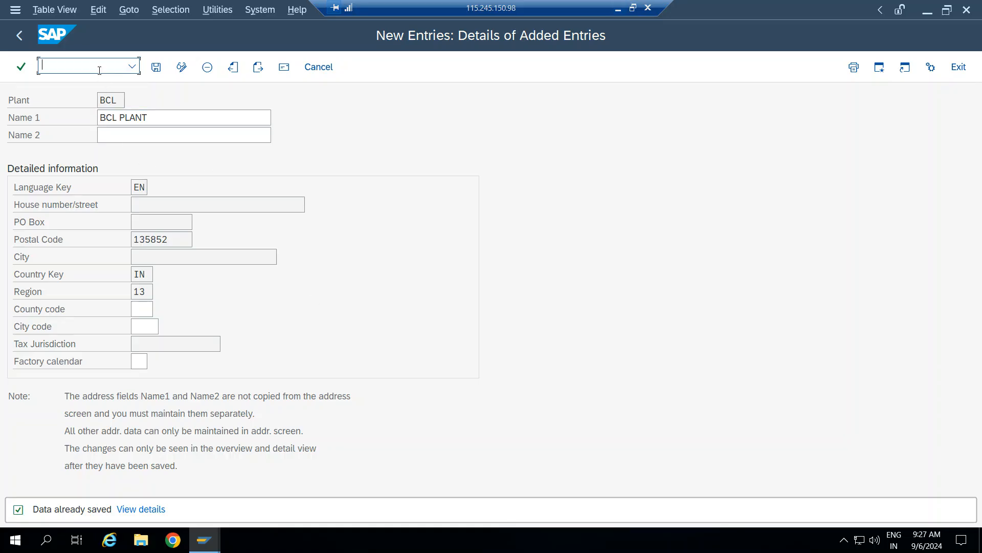
pyautogui.write('/n')
pyautogui.press('Return')
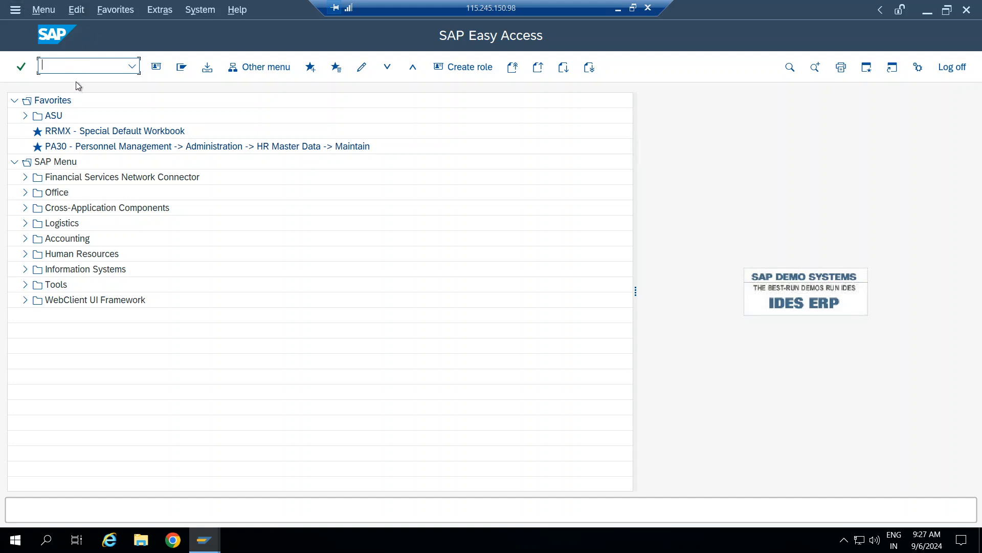
pyautogui.write('OX09')
pyautogui.press('Return')
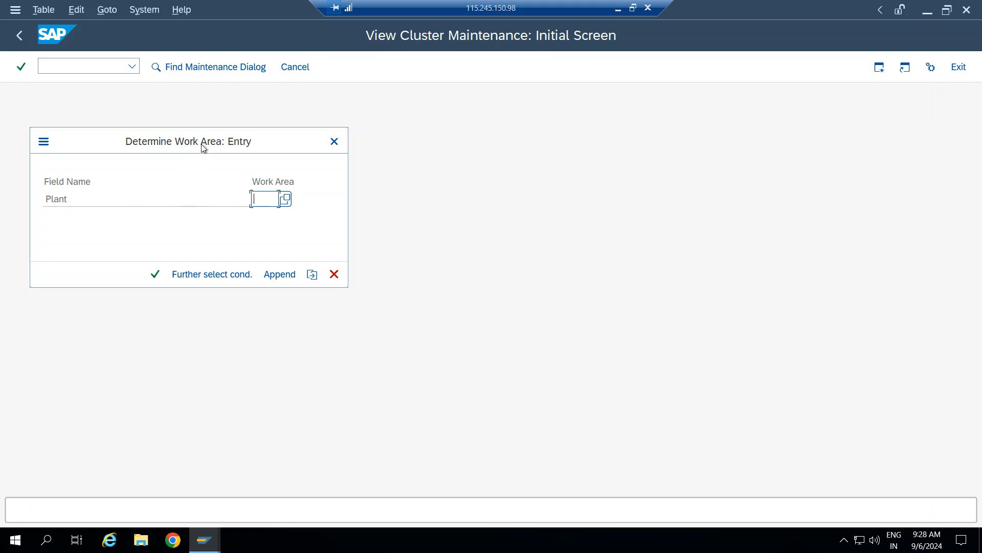
pyautogui.click(334, 141)
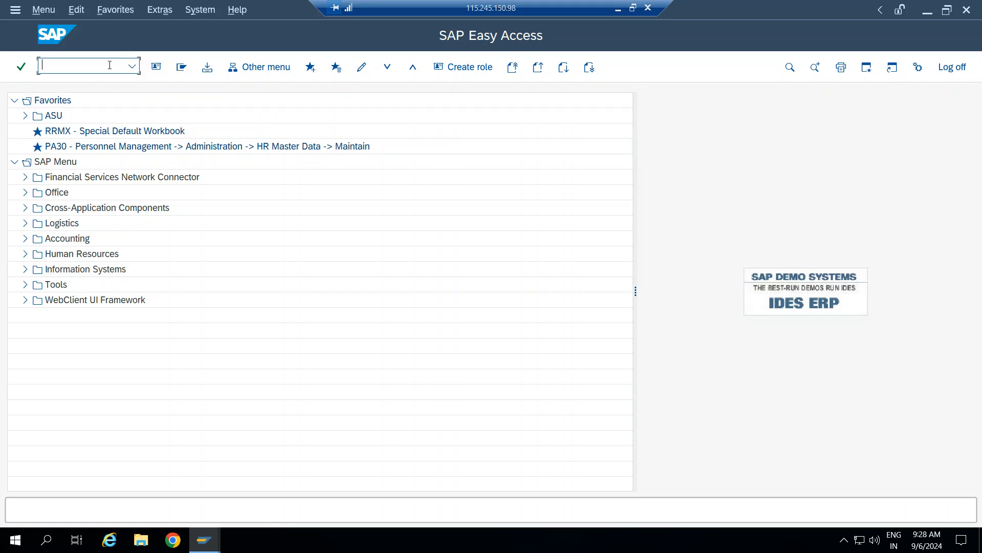
# Start SPRO customizing and open the SAP Reference IMG.
pyautogui.write('SPRO')
pyautogui.press('Return')
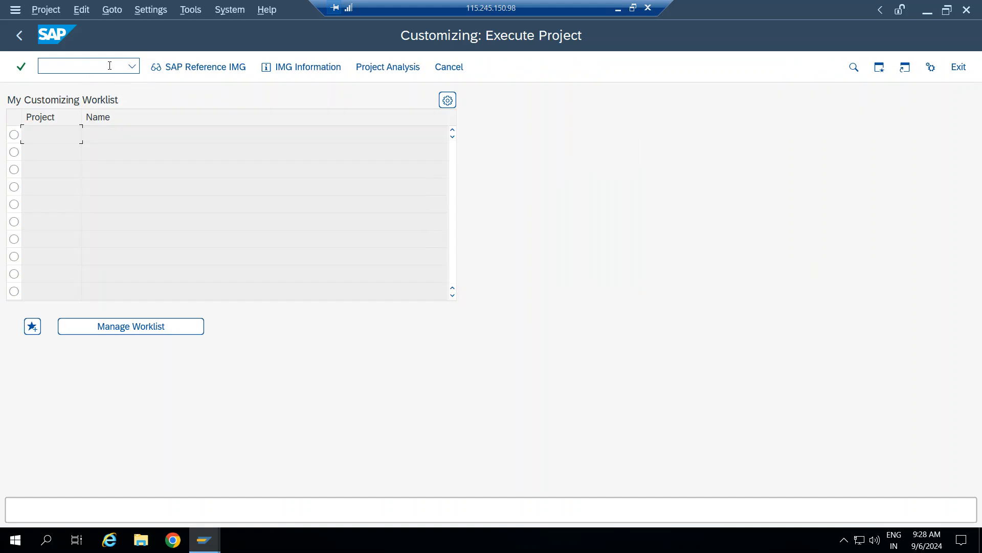
pyautogui.click(179, 62)
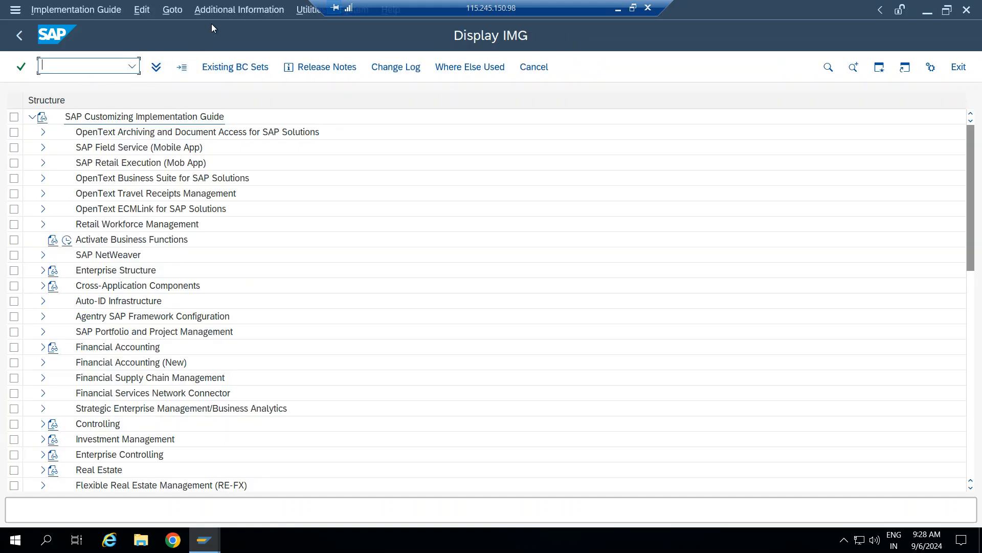
# Run Maintain storage location under Enterprise Structure > Definition > Materials Management.
pyautogui.click(44, 270)
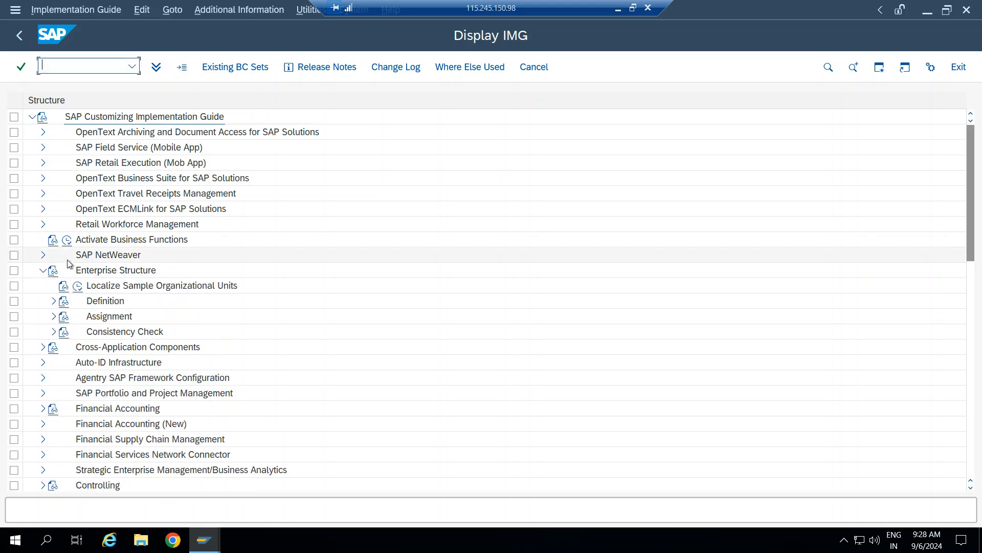
pyautogui.click(53, 302)
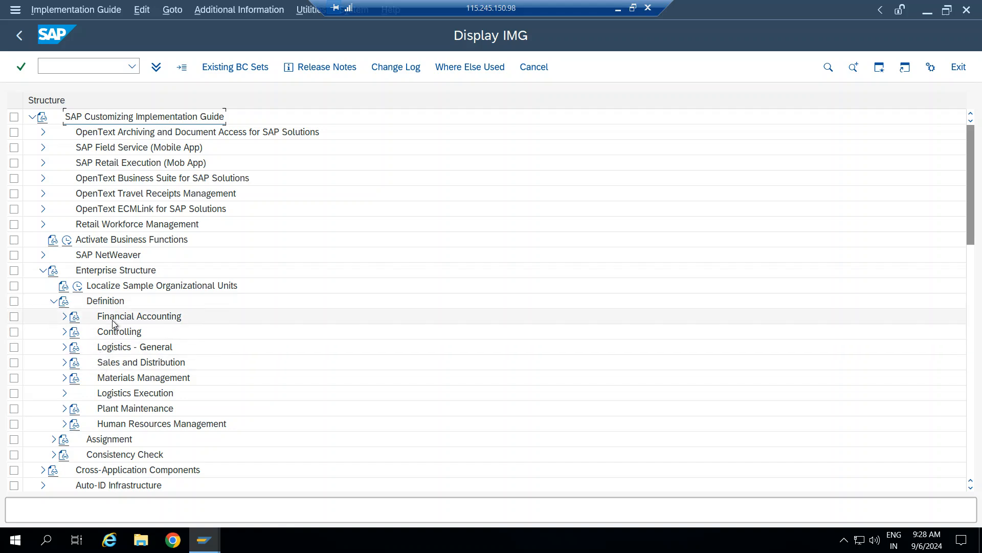
pyautogui.click(64, 377)
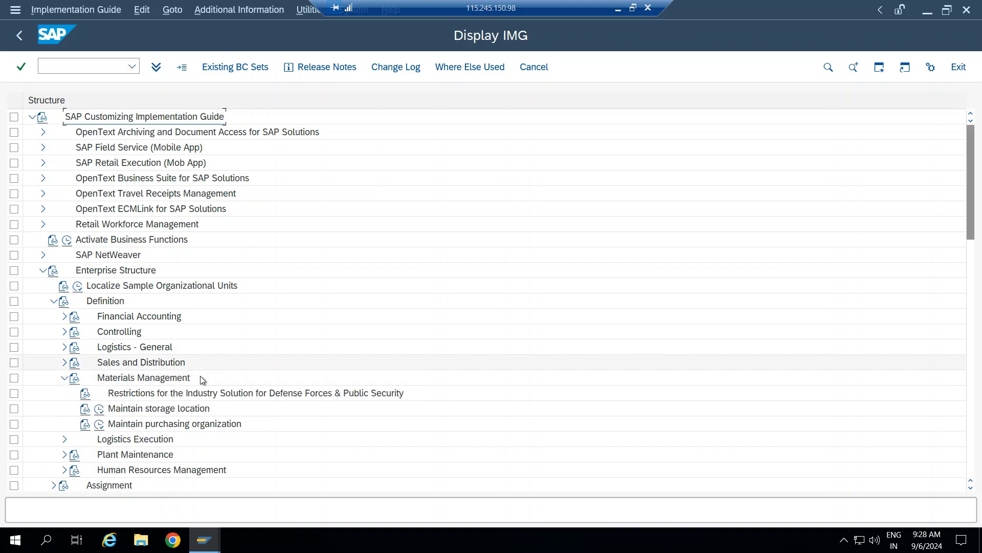
pyautogui.click(99, 408)
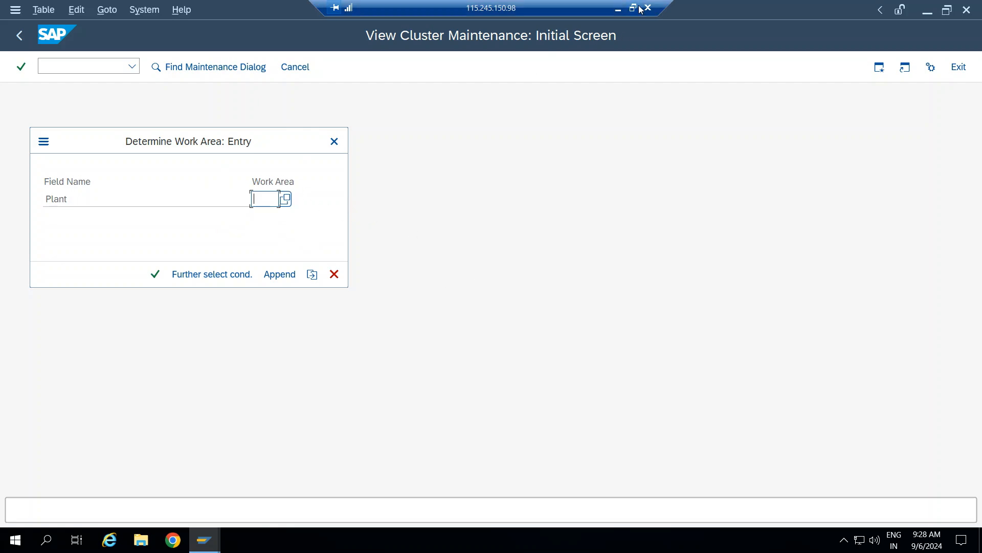
pyautogui.click(618, 9)
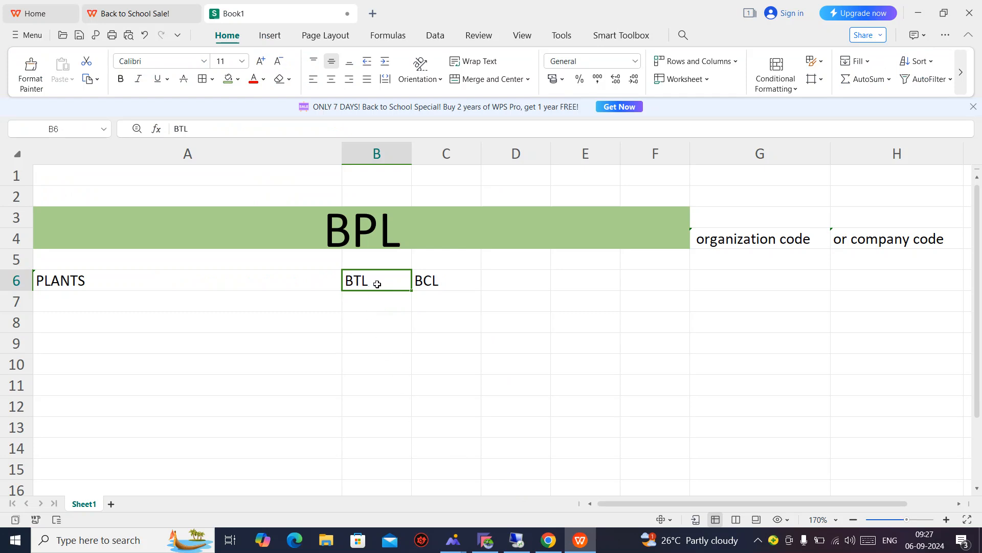
# Bold plant code BTL in cell B6, then go back to the SAP window.
pyautogui.hotkey('ctrl', 'b')
pyautogui.click(486, 535)
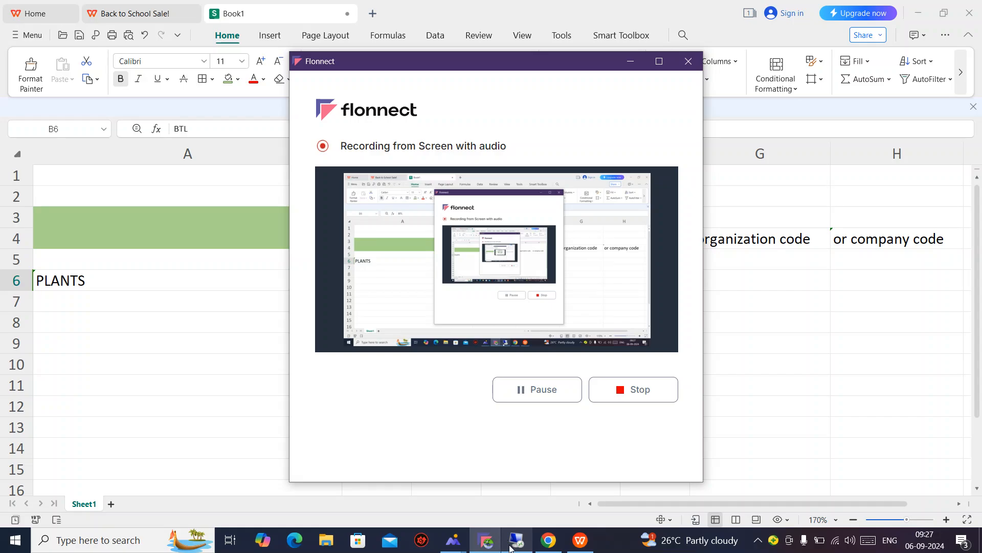
pyautogui.click(486, 534)
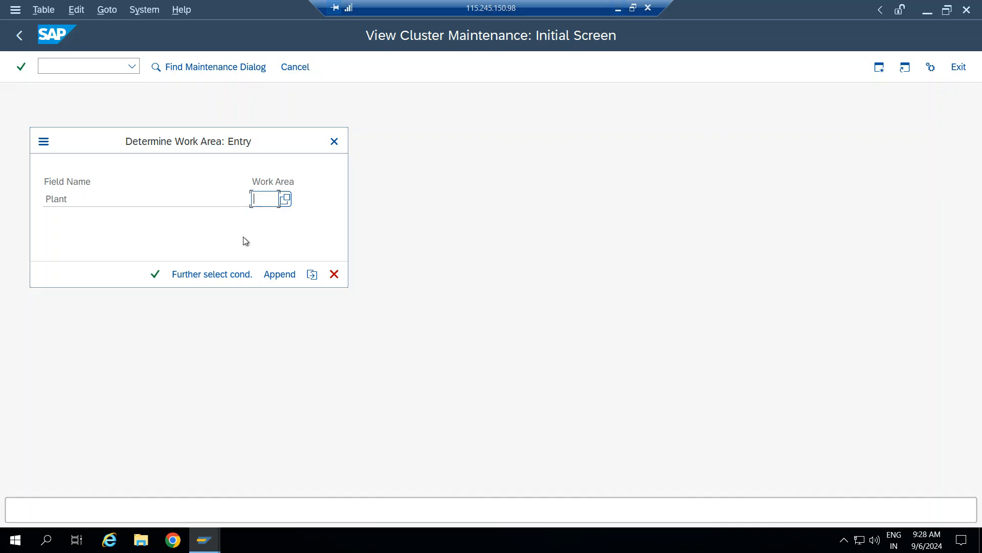
# Choose plant BTL as the work area and add new storage location 001.
pyautogui.write('BTL')
pyautogui.press('Return')
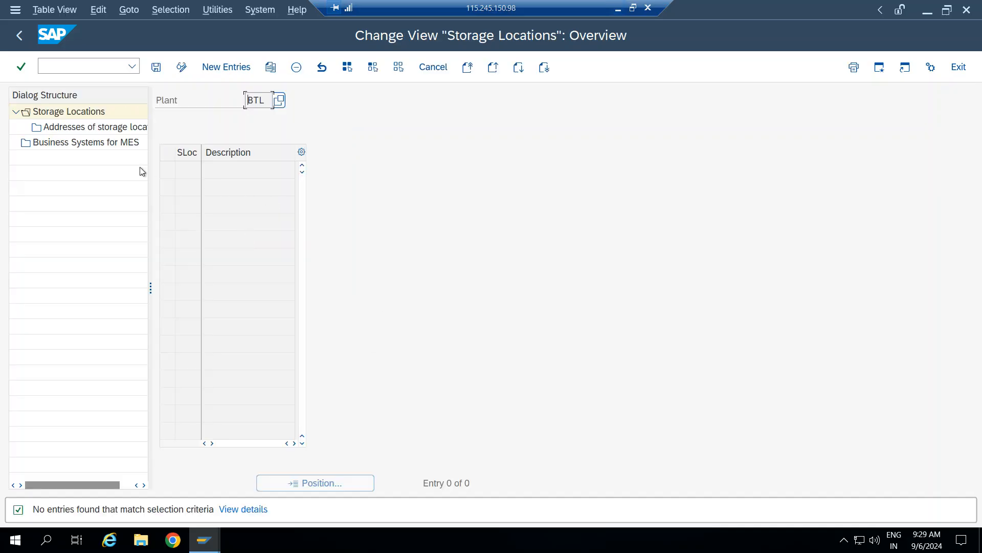
pyautogui.click(225, 68)
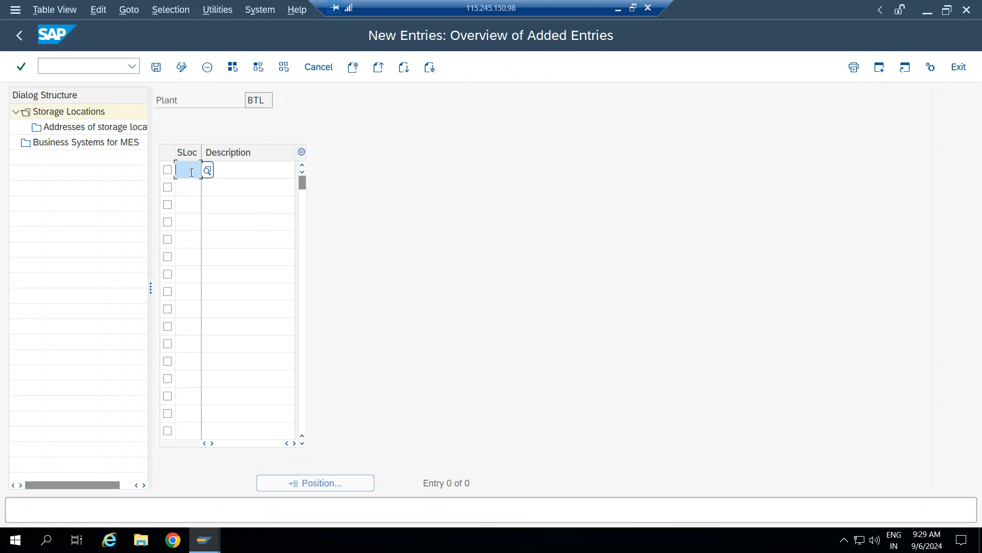
pyautogui.write('001')
pyautogui.press('Tab')
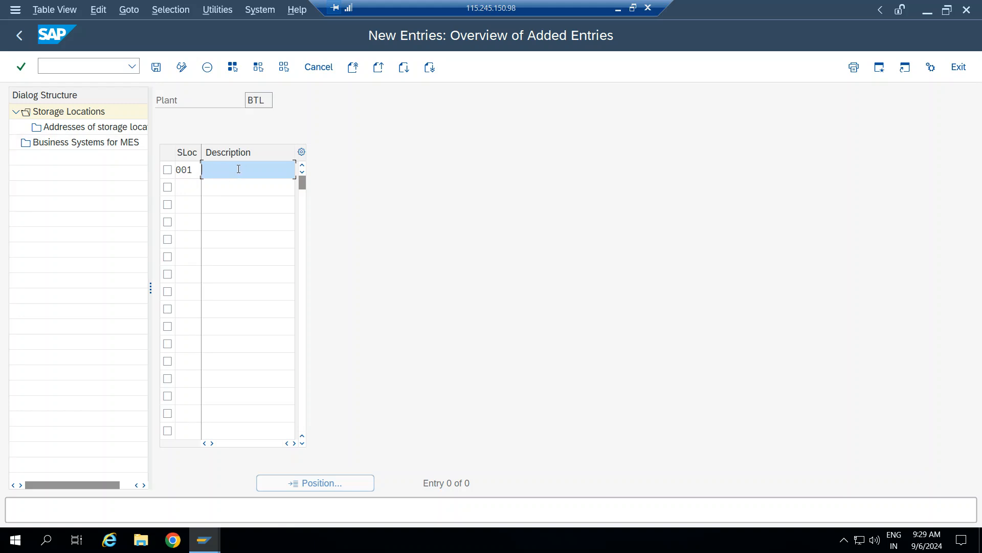
# Give storage location 001 the description FINISHED GOODS, clearing stray characters.
pyautogui.write('FIN')
pyautogui.press('Down')
pyautogui.write('\\')
pyautogui.press('Return')
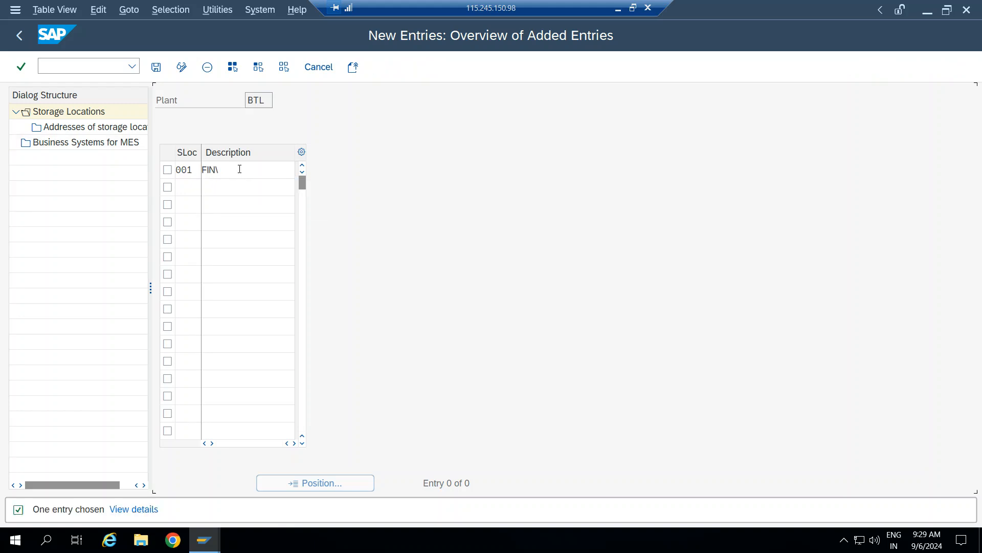
pyautogui.click(244, 173)
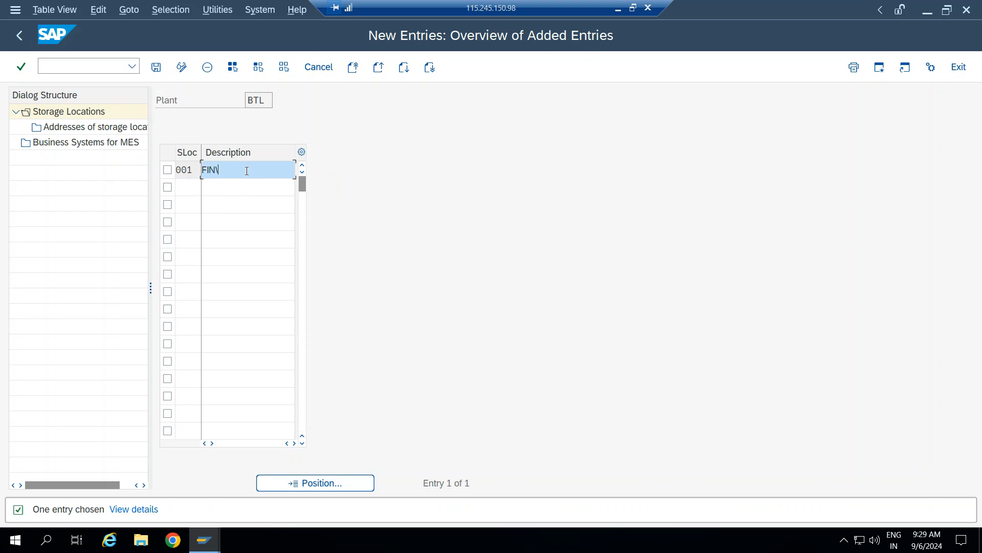
pyautogui.write('=')
pyautogui.press('BackSpace')
pyautogui.write('I')
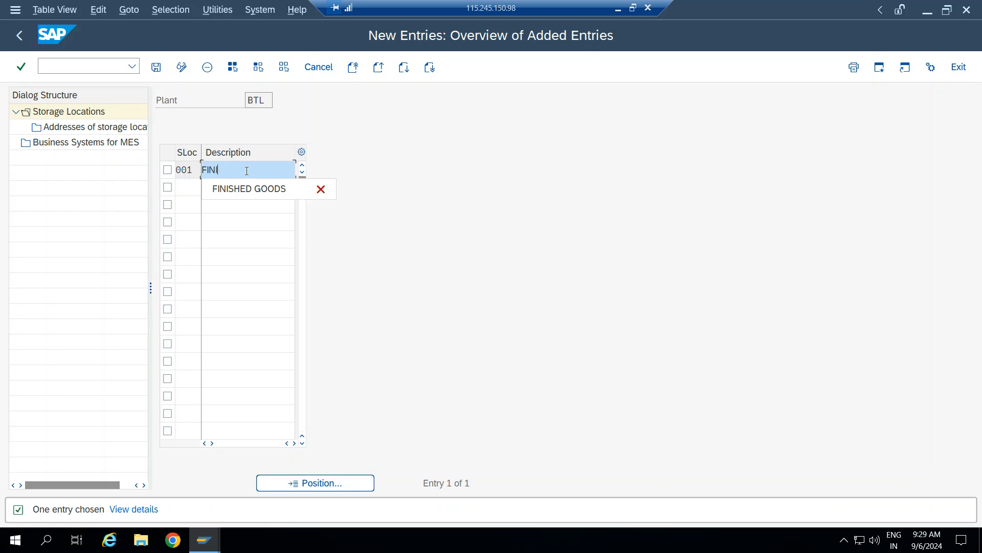
pyautogui.press('Down')
pyautogui.press('Return')
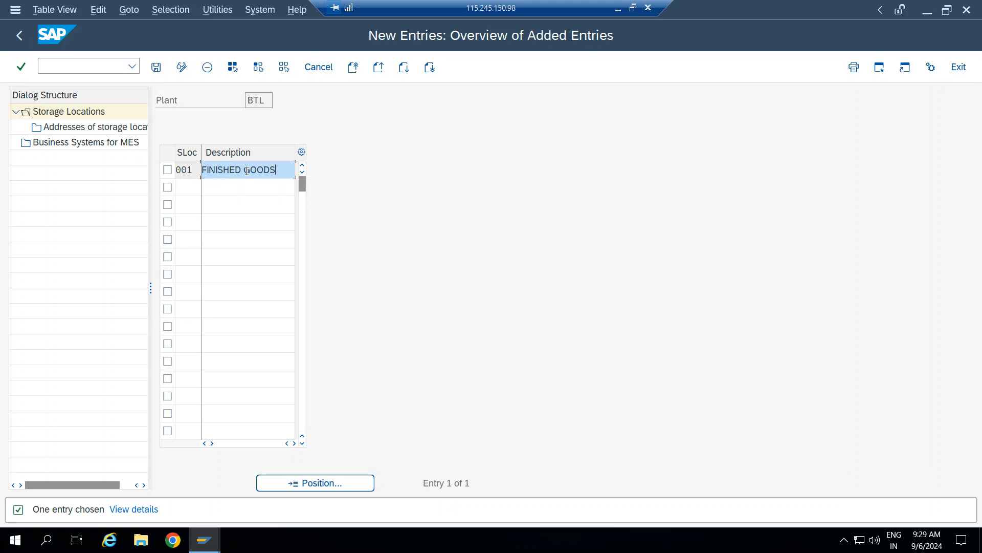
pyautogui.write('P')
pyautogui.press('BackSpace')
# Add storage location 002 with the description RAW MATERIAL.
pyautogui.click(190, 190)
pyautogui.write('002')
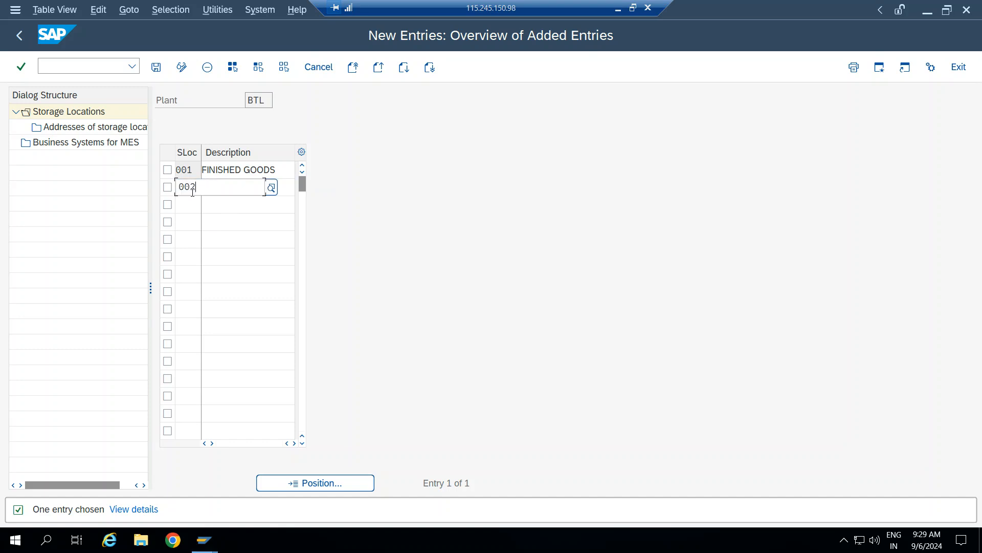
pyautogui.press('Return')
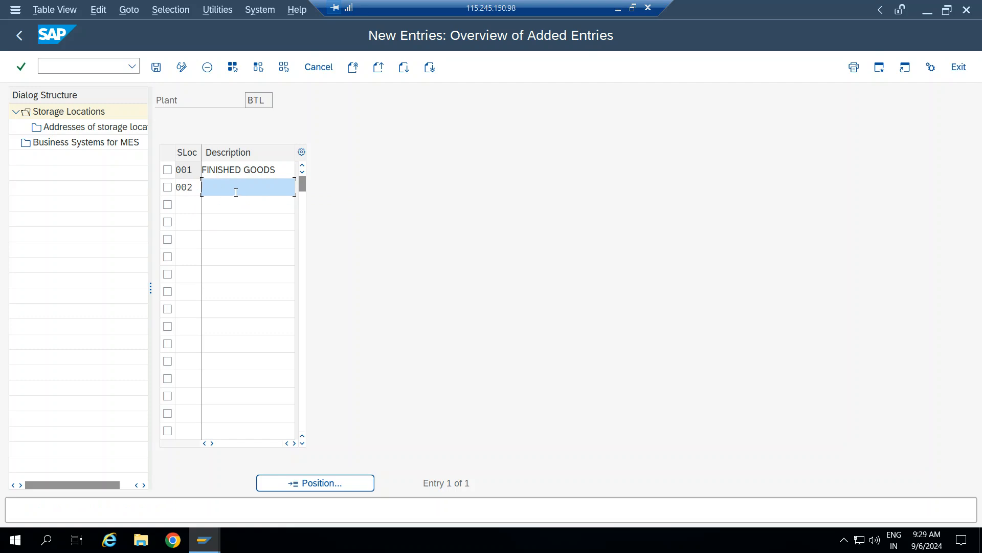
pyautogui.write('RAW')
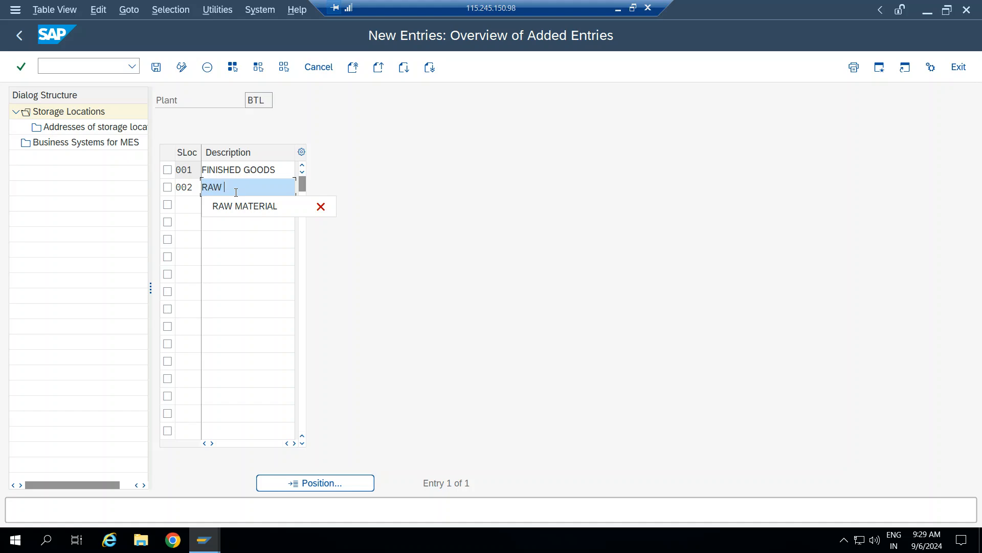
pyautogui.press('Down')
pyautogui.press('Return')
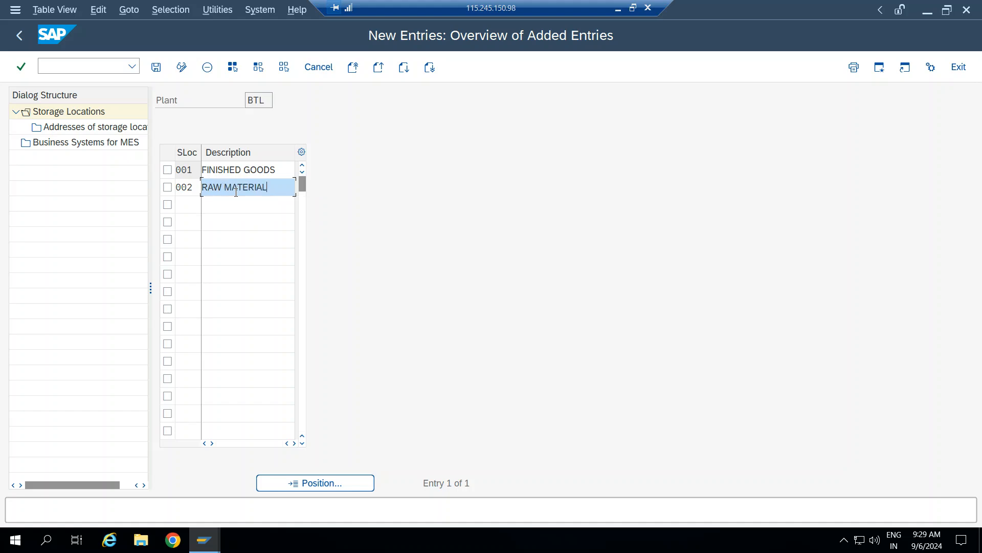
pyautogui.click(618, 9)
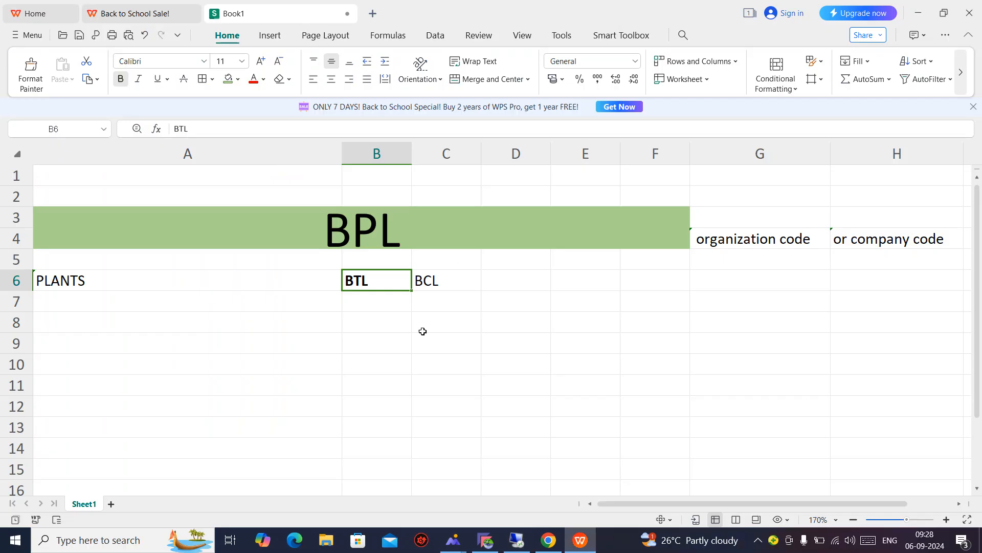
pyautogui.click(486, 541)
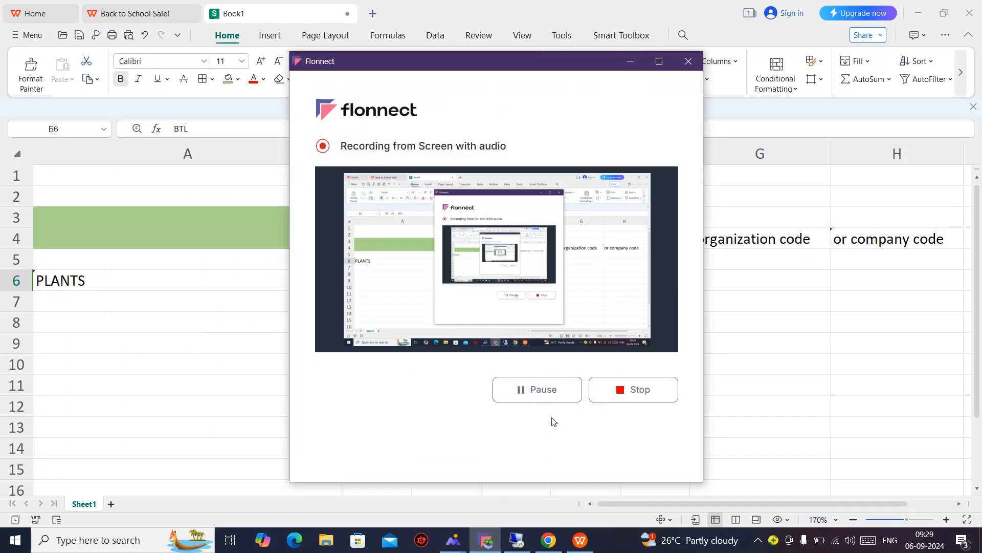
pyautogui.click(517, 540)
# Add storage location 003 SEMI FINISHED and snip the storage locations table.
pyautogui.click(182, 207)
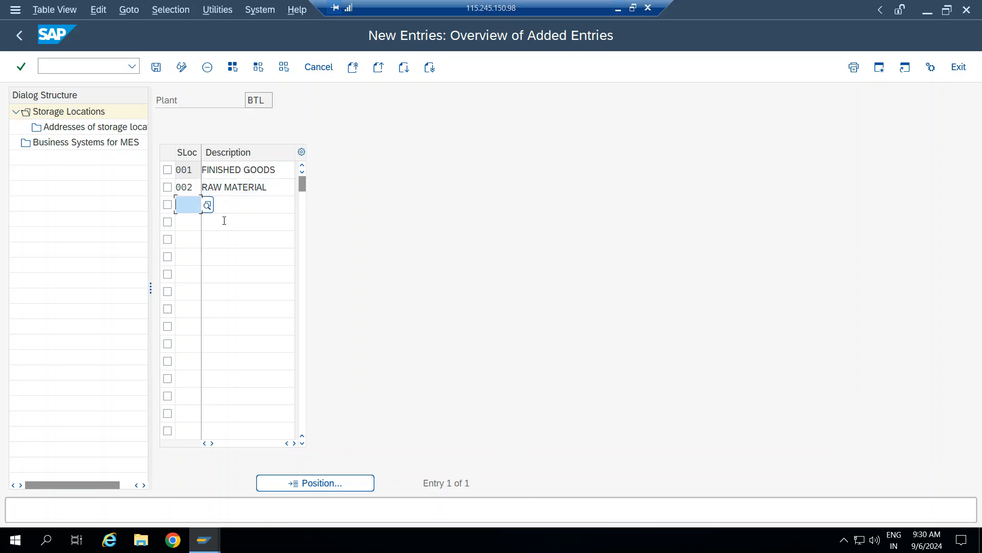
pyautogui.write('003')
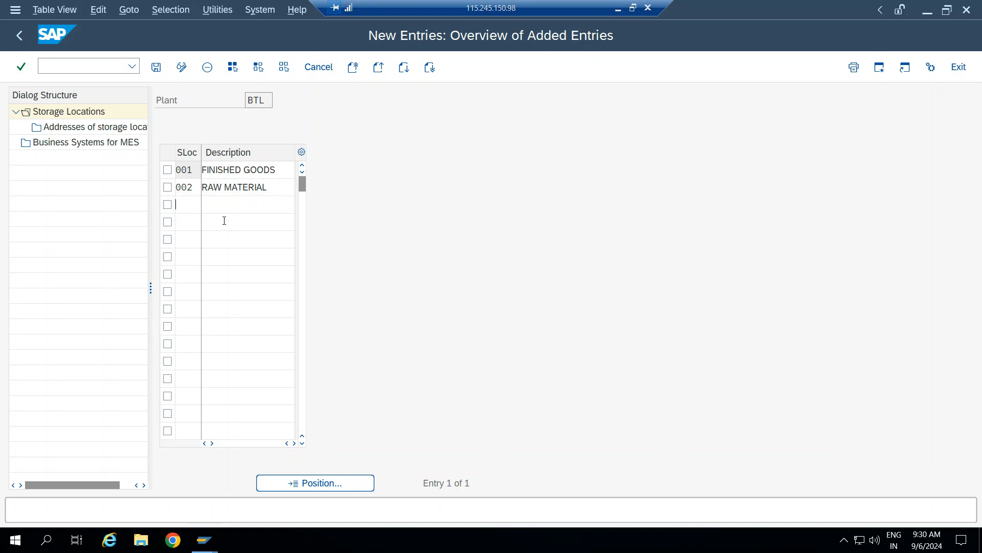
pyautogui.press('Tab')
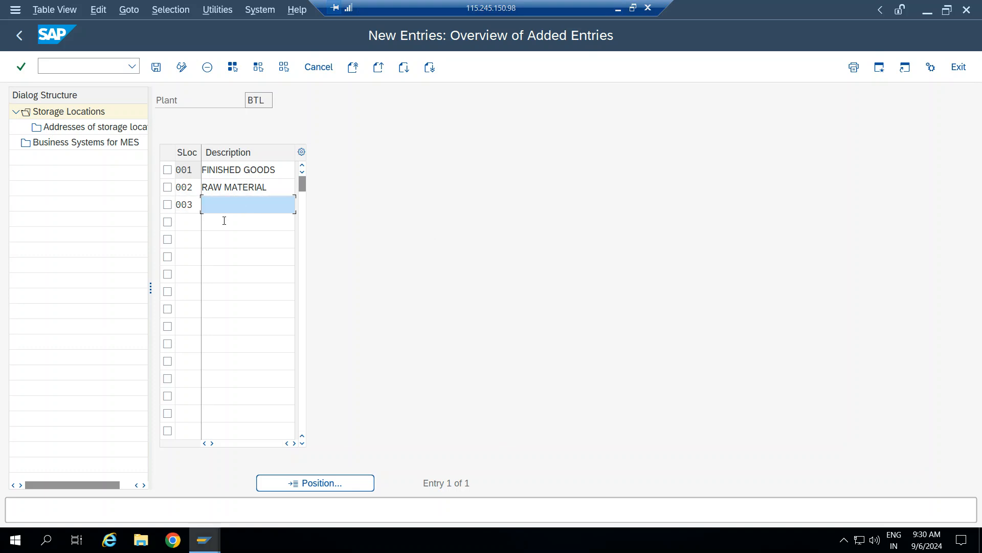
pyautogui.write('SEMI ')
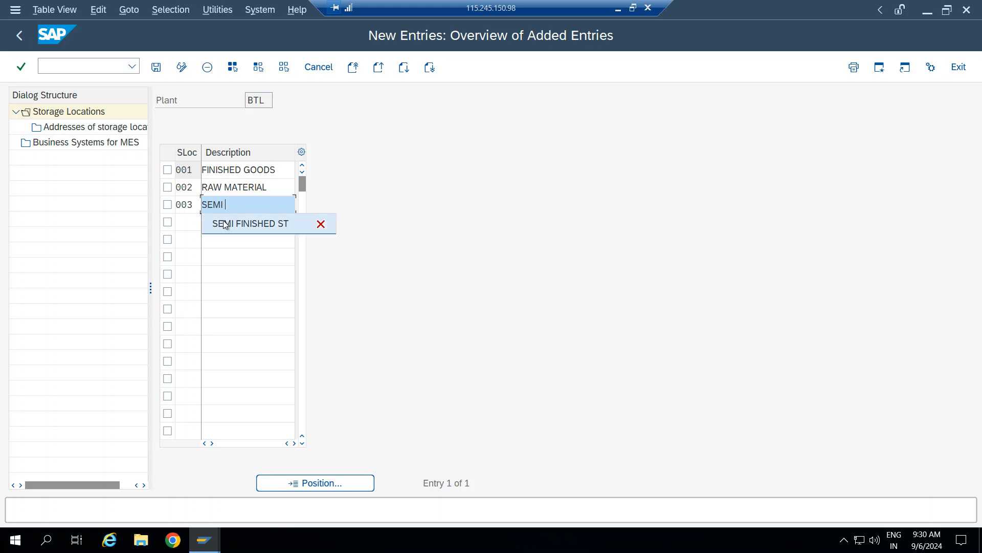
pyautogui.write('FINISHED')
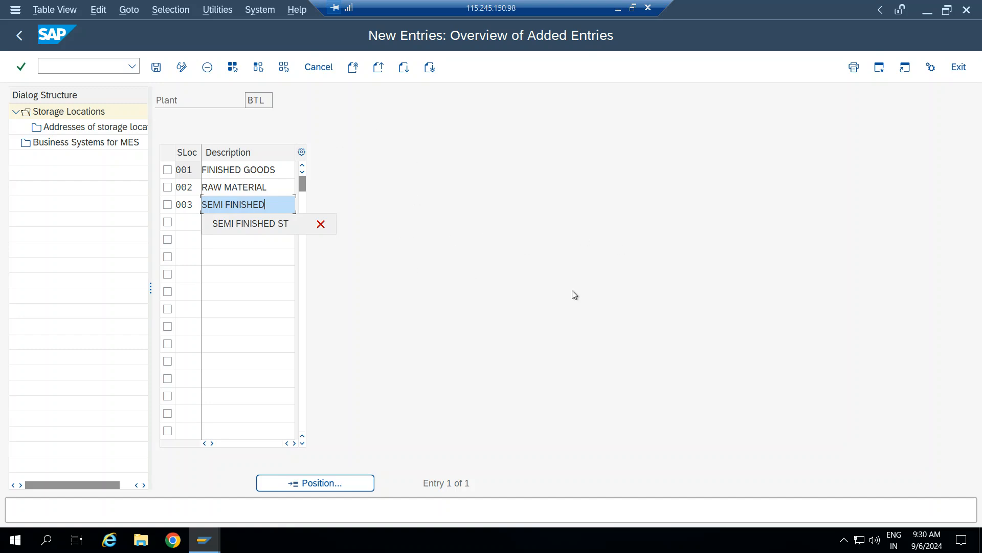
pyautogui.click(585, 287)
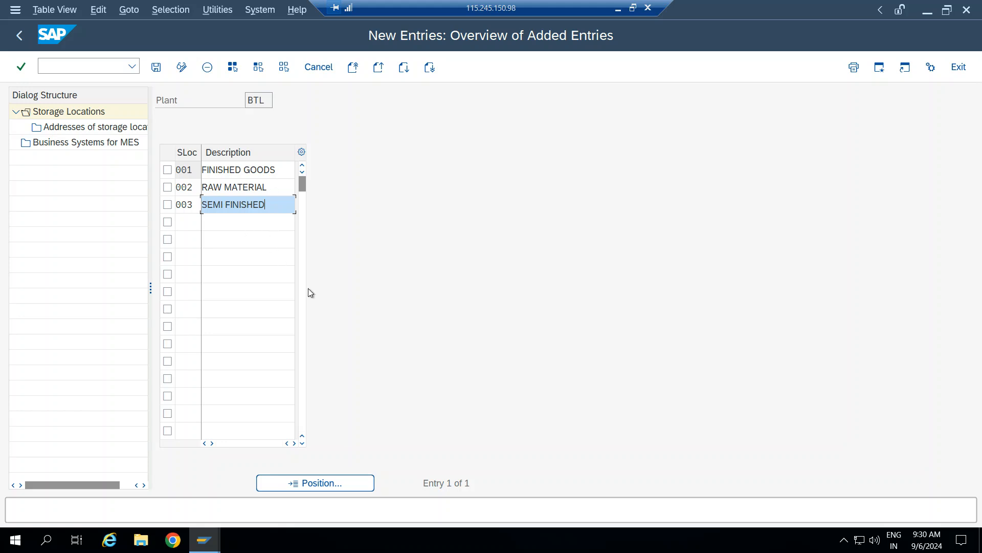
pyautogui.press('super+shift+s')
pyautogui.moveTo(147, 133); pyautogui.dragTo(356, 252)
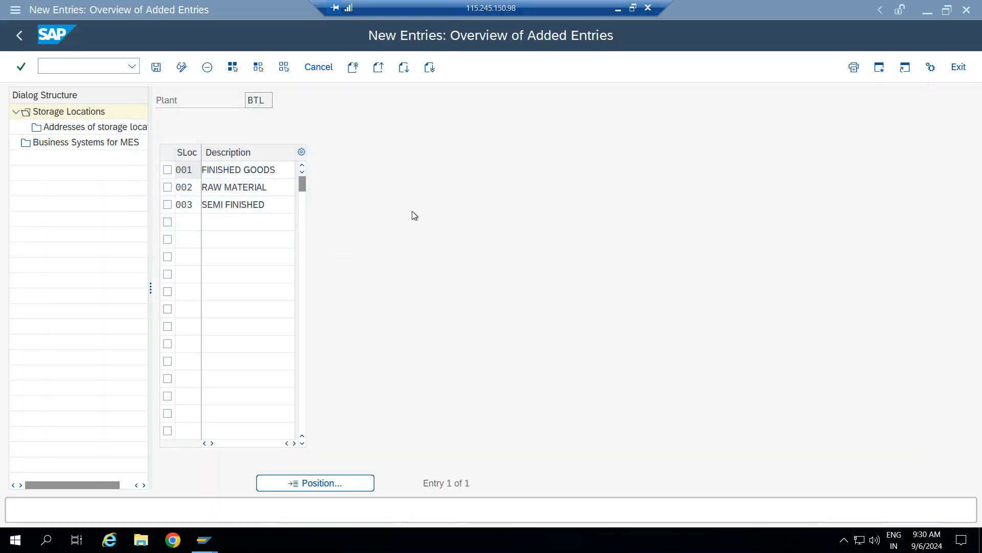
pyautogui.click(618, 9)
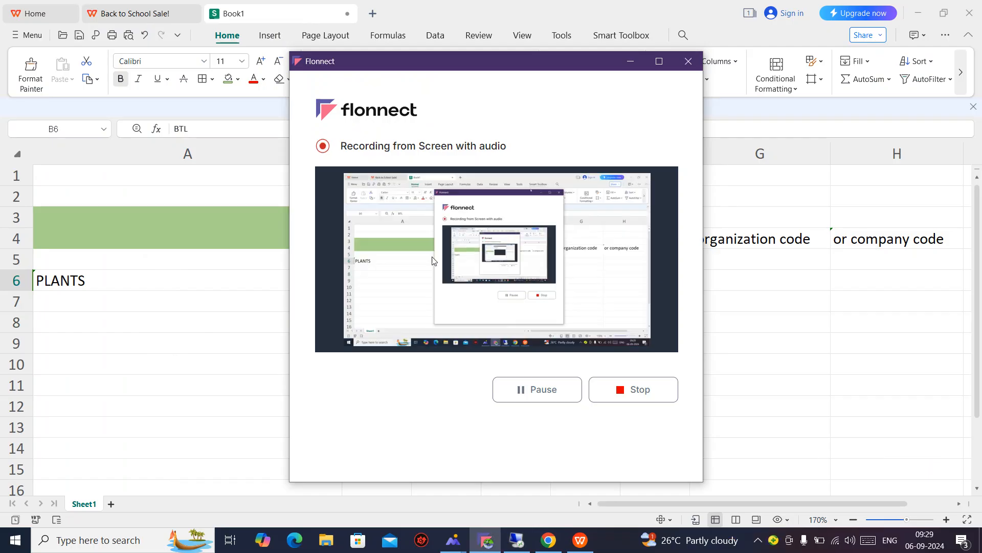
# Copy cell B7, then enter STORAGE in cell A7.
pyautogui.click(630, 60)
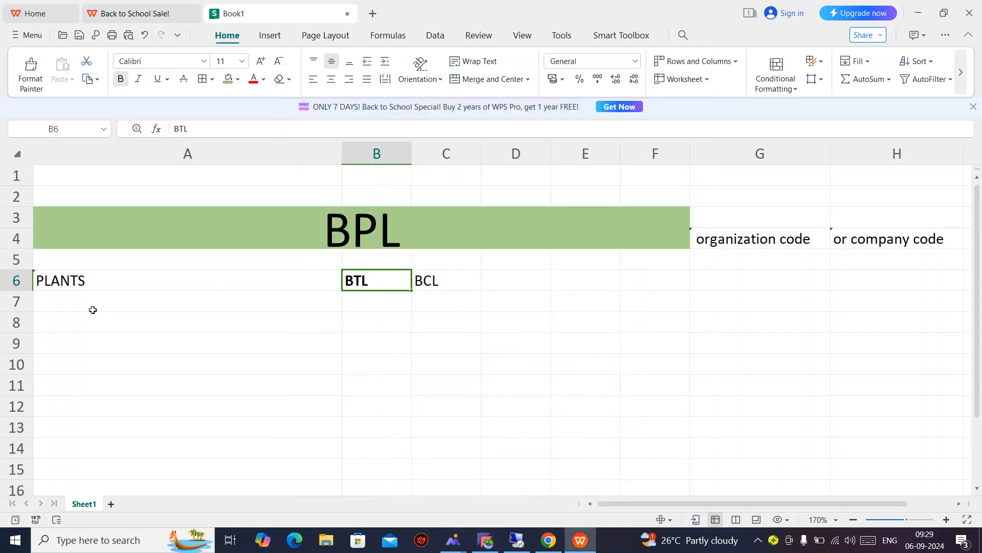
pyautogui.click(93, 301)
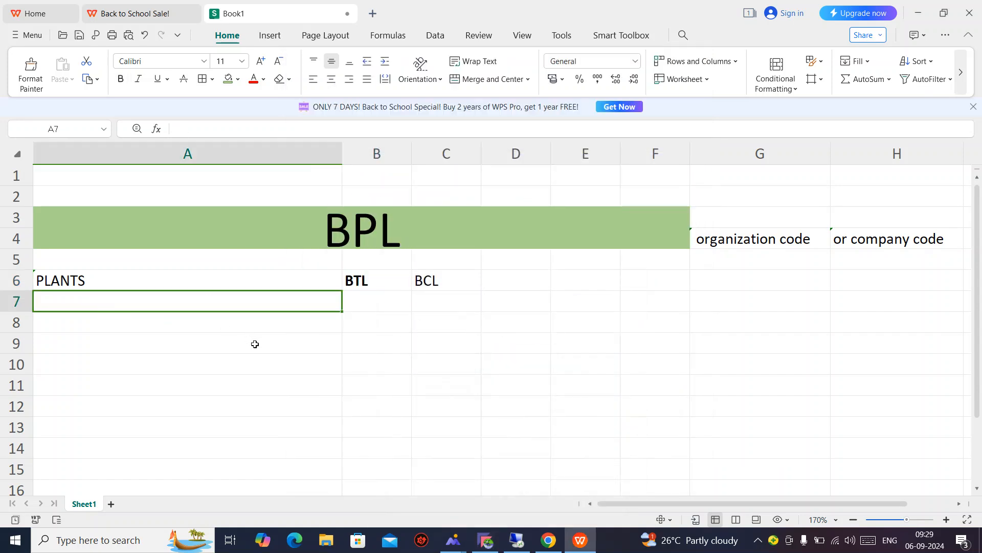
pyautogui.click(377, 307)
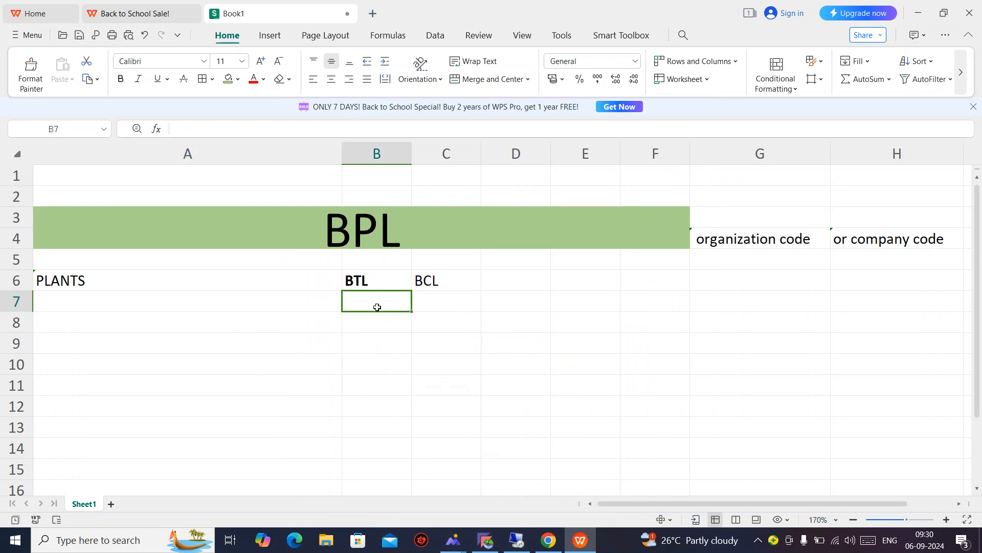
pyautogui.rightClick(378, 307)
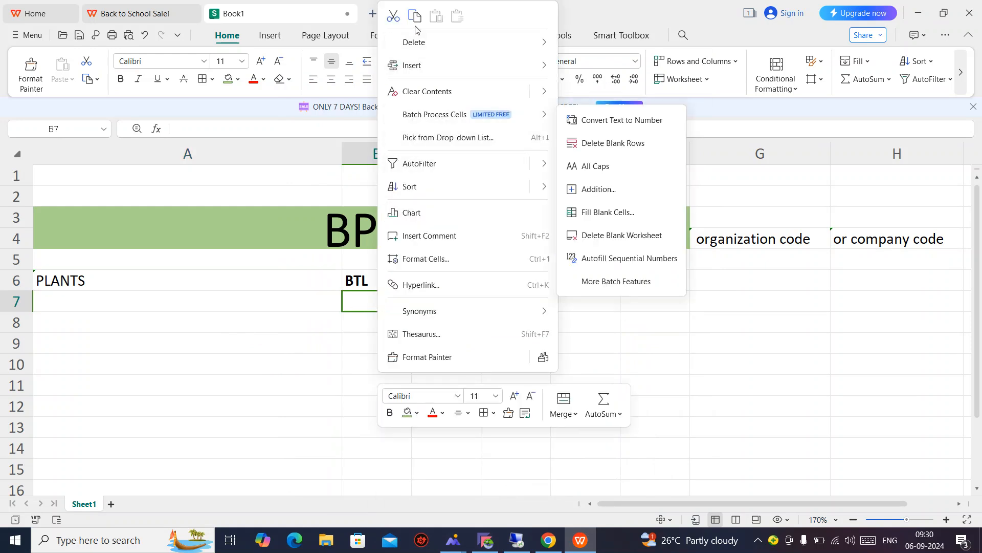
pyautogui.click(416, 19)
pyautogui.click(417, 371)
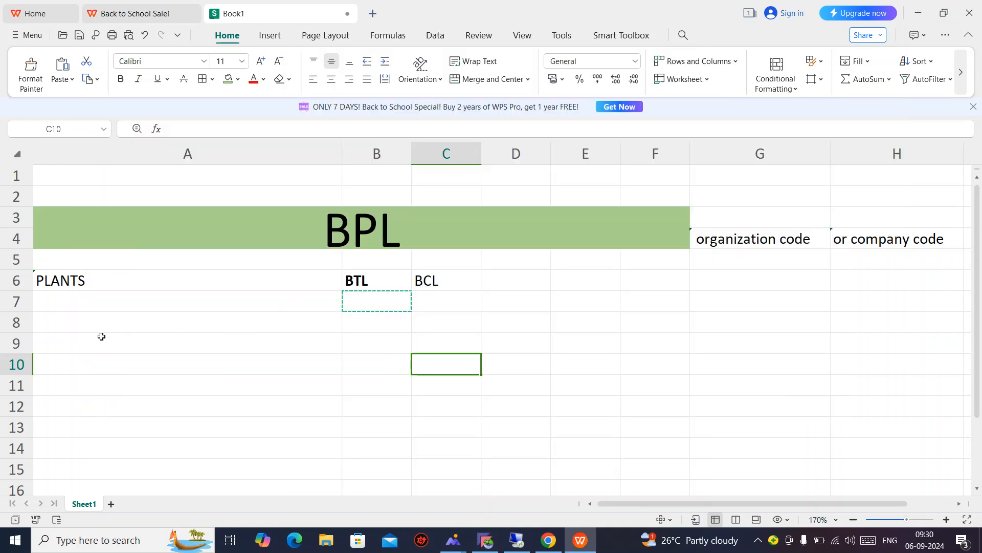
pyautogui.click(143, 297)
pyautogui.write('ST')
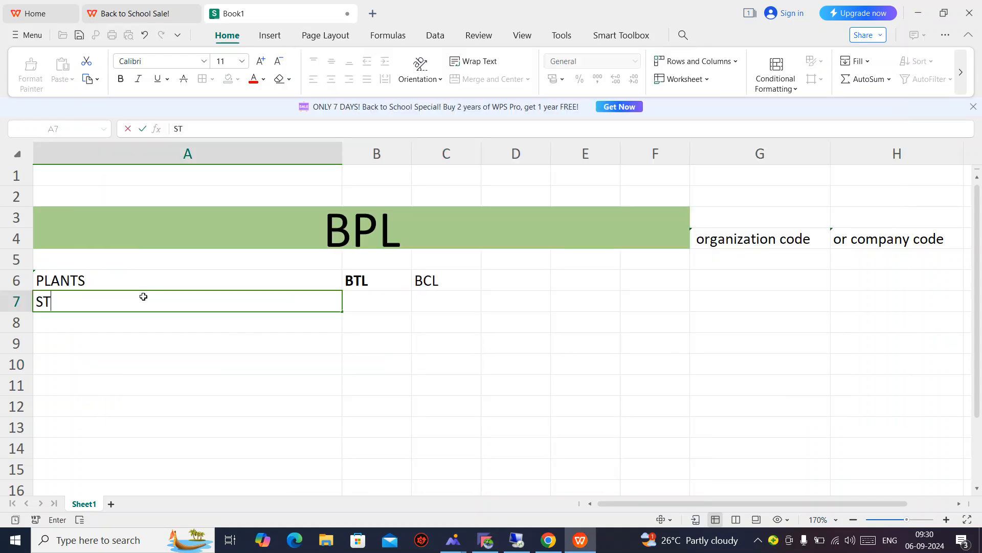
pyautogui.write('ORAGE')
pyautogui.press('Tab')
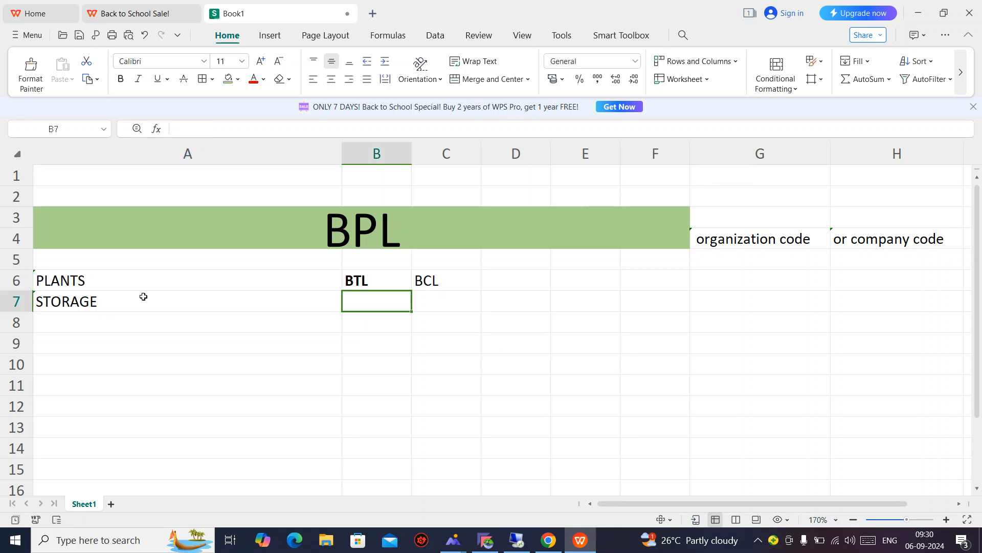
# Fill B7 to E7 with 3 PARTS, 001, 002' and 003'.
pyautogui.write('3')
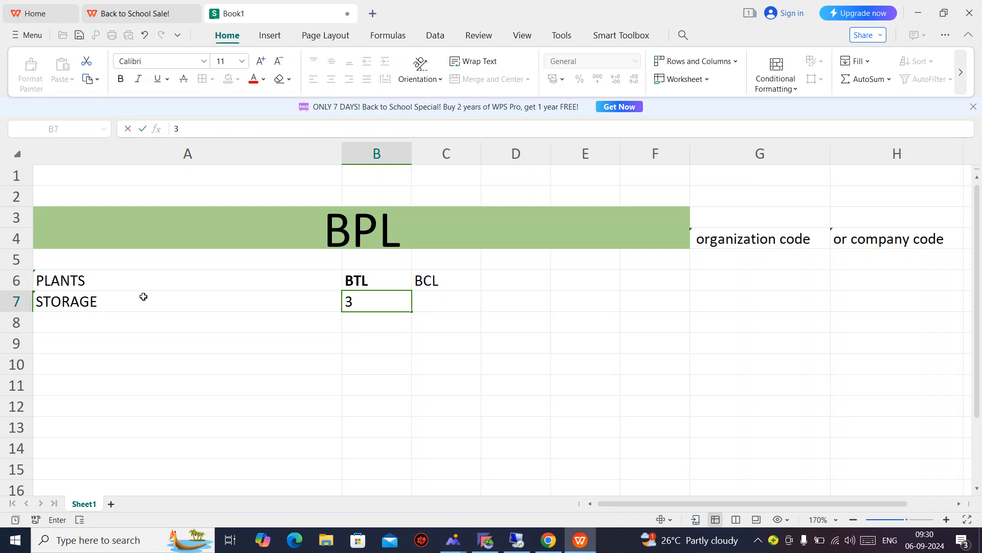
pyautogui.write(' PARTS')
pyautogui.press('Tab')
pyautogui.write('001')
pyautogui.press('Tab')
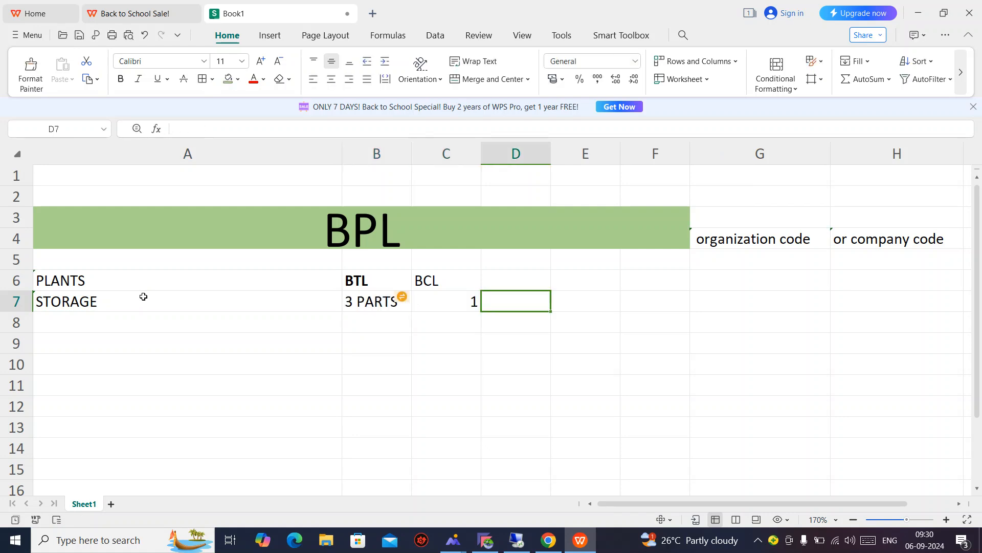
pyautogui.write('002')
pyautogui.press('Tab')
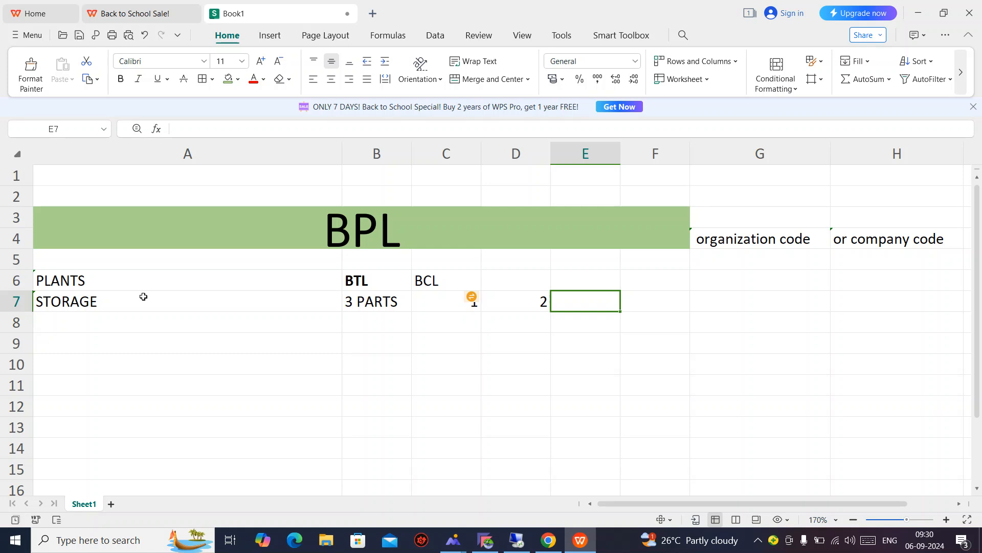
pyautogui.write('003')
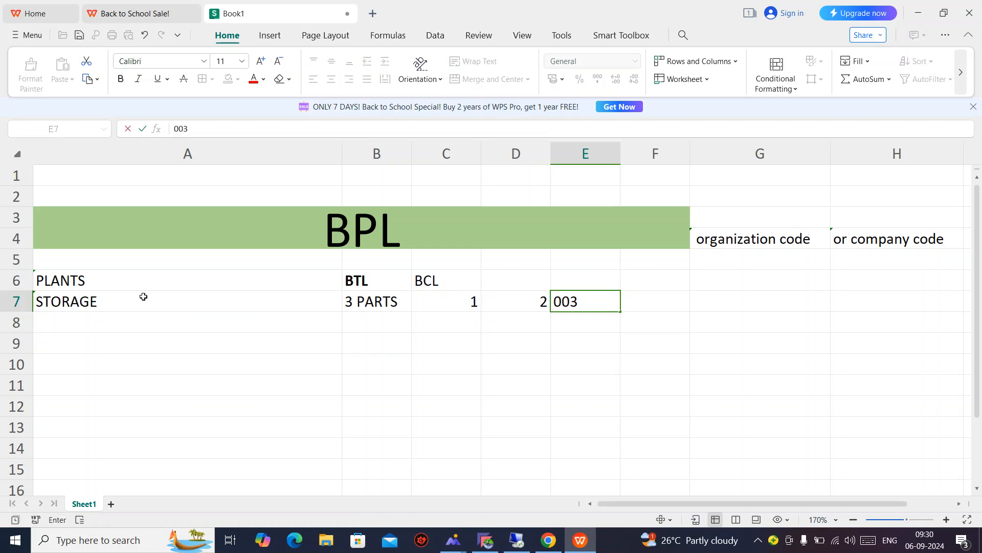
pyautogui.write("'")
pyautogui.press('Left')
pyautogui.press('Left')
pyautogui.press('Left')
pyautogui.press('Right')
pyautogui.press('Right')
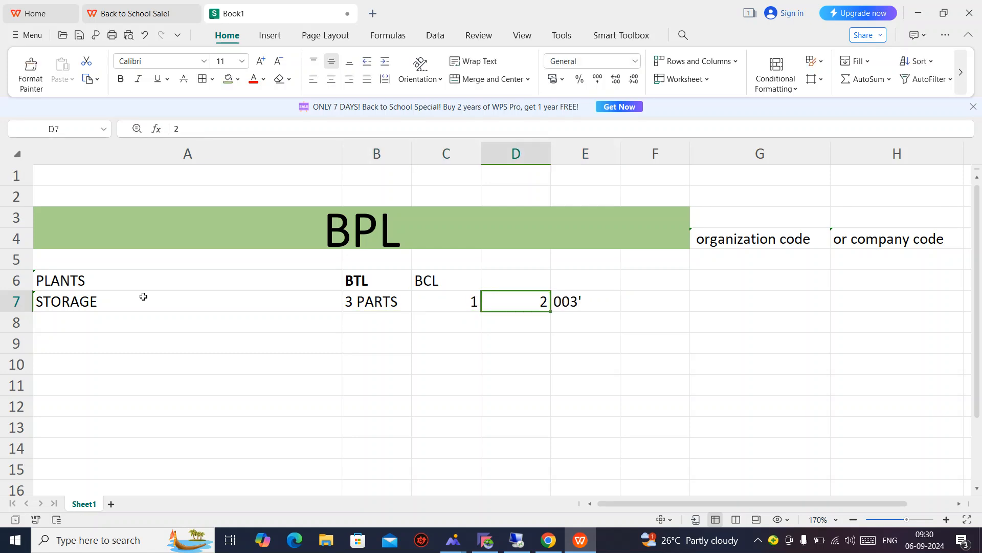
pyautogui.press('Right')
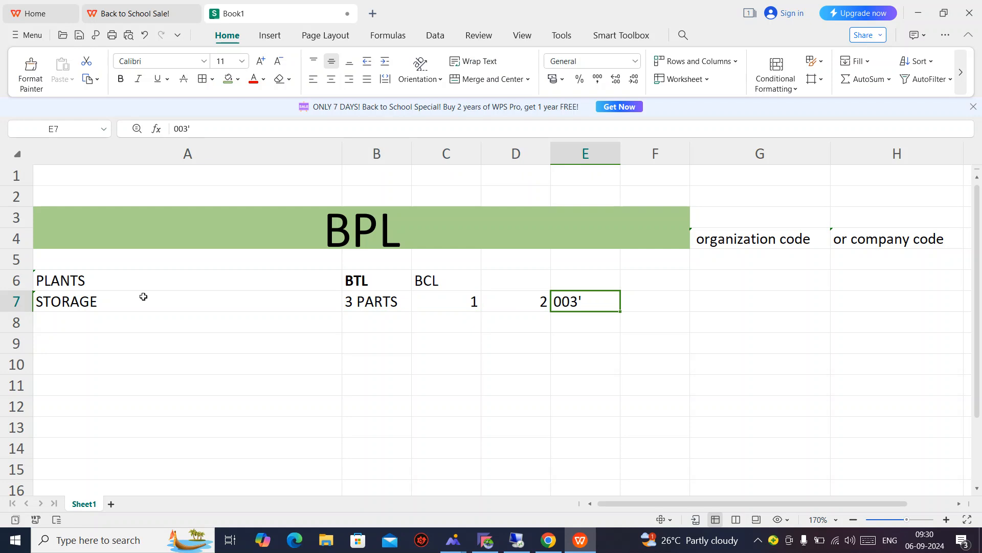
pyautogui.doubleClick(516, 297)
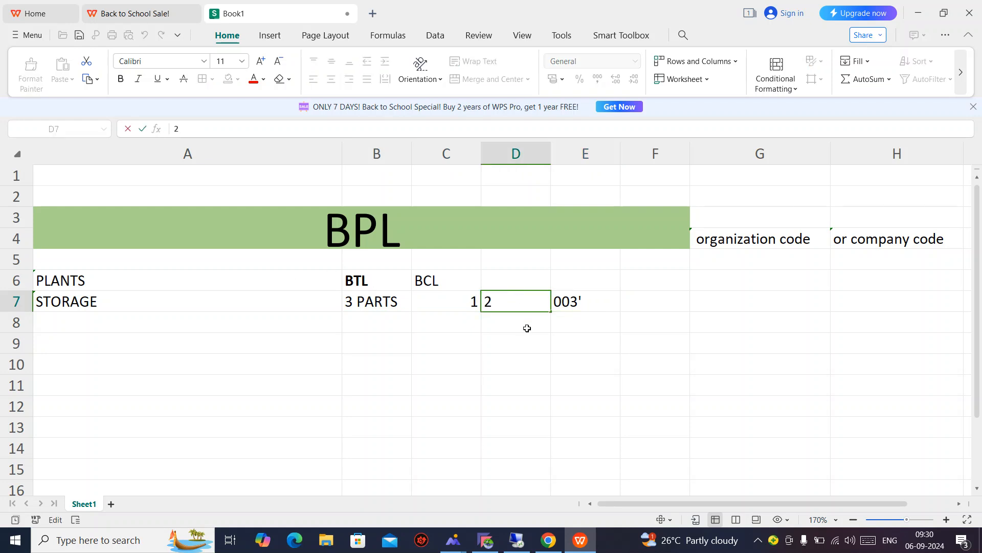
pyautogui.press('Home')
pyautogui.write("002'")
pyautogui.press('Return')
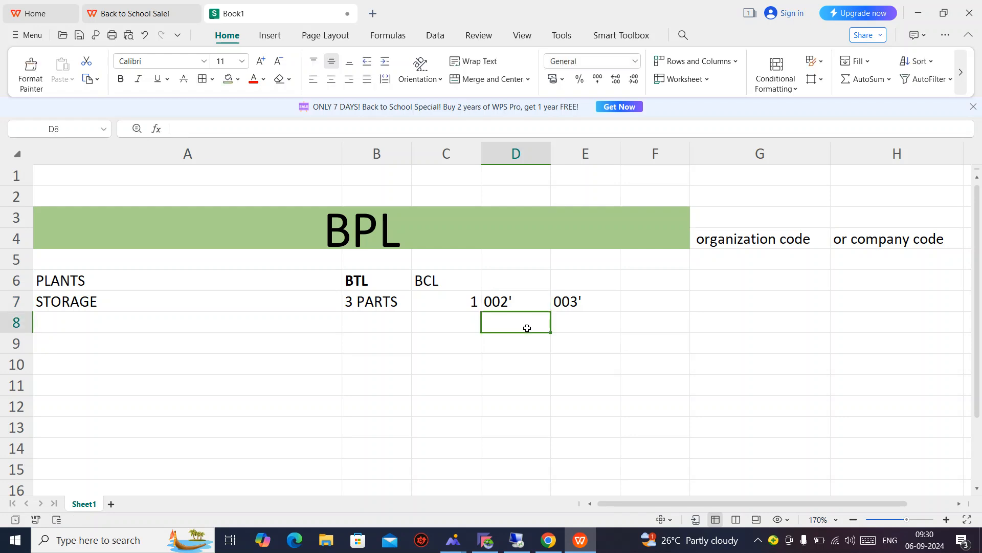
# Rewrite cell C7's storage code as 001'.
pyautogui.press('Up')
pyautogui.press('Left')
pyautogui.press('F2')
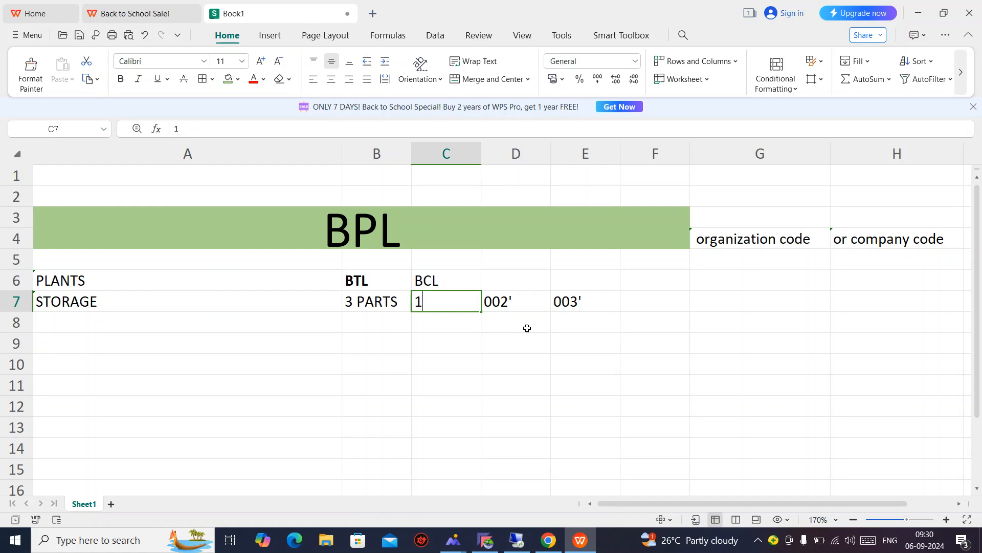
pyautogui.press('Home')
pyautogui.write('003')
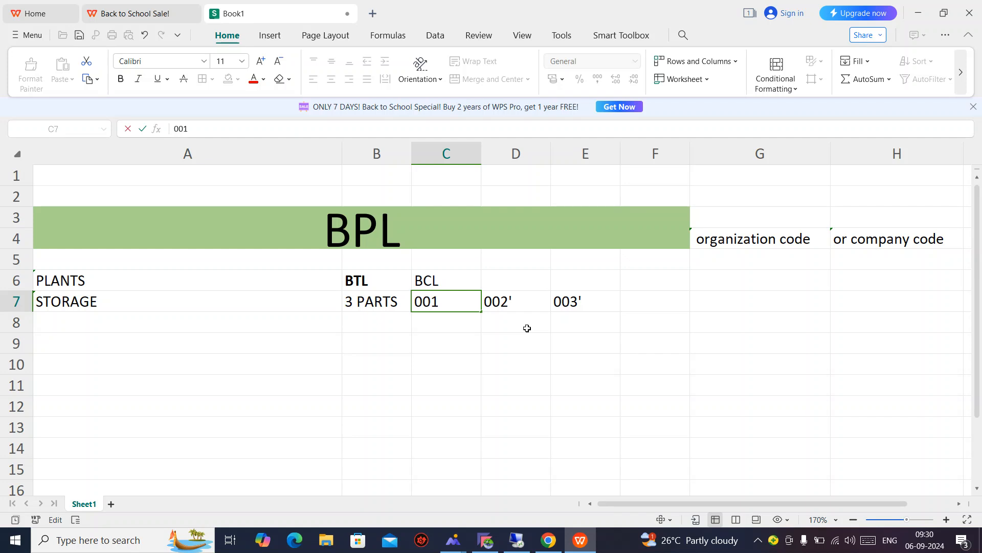
pyautogui.write("'")
pyautogui.press('Return')
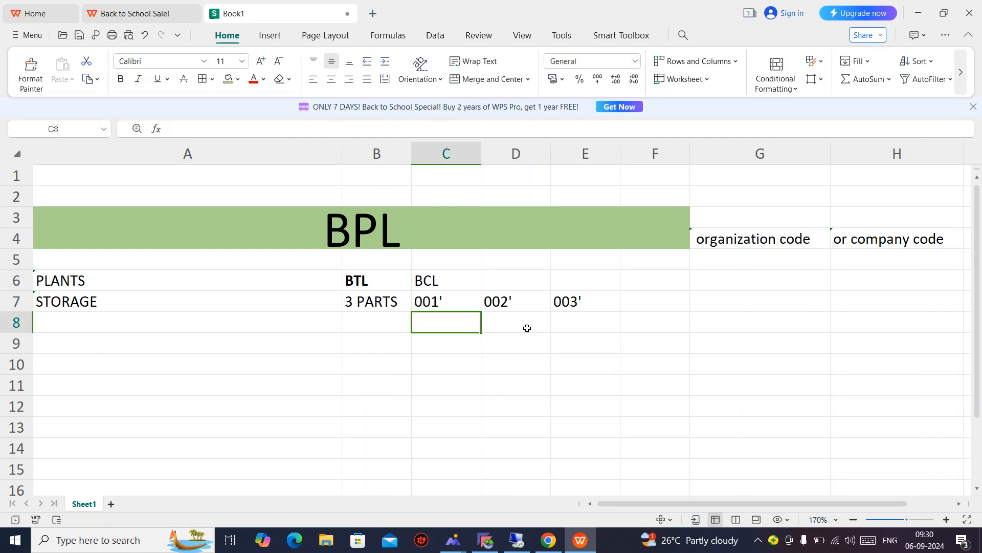
# Review the PLANTS and STORAGE rows by selecting across their cells, then return to Book1.
pyautogui.press('Up')
pyautogui.hotkey('ctrl', 'shift', 'Right')
pyautogui.hotkey('ctrl', 'shift', 'Down')
pyautogui.press('Up')
pyautogui.press('Up')
pyautogui.press('Up')
pyautogui.press('Up')
pyautogui.press('Up')
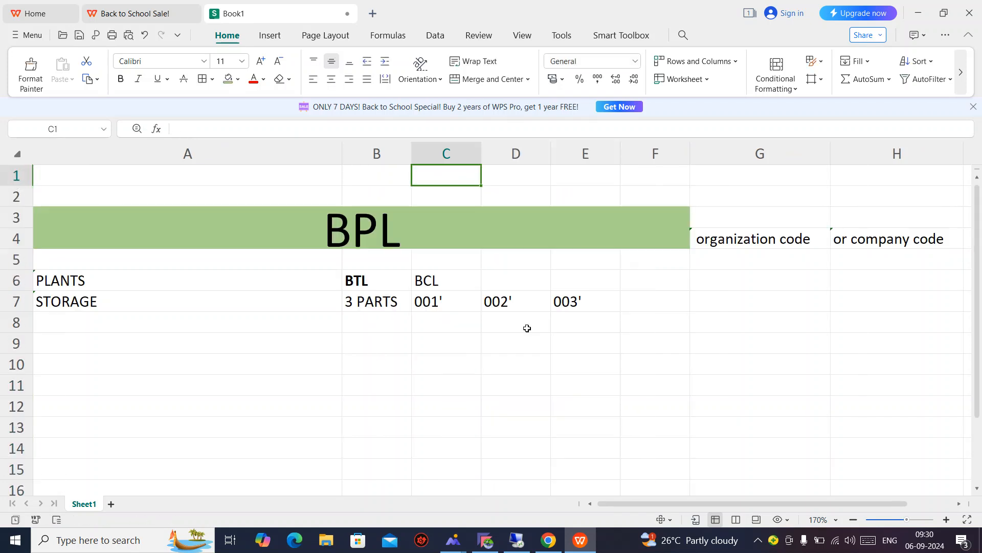
pyautogui.press('Down')
pyautogui.press('Down')
pyautogui.press('Down')
pyautogui.press('Down')
pyautogui.press('Left')
pyautogui.press('Left')
pyautogui.press('Up')
pyautogui.press('Up')
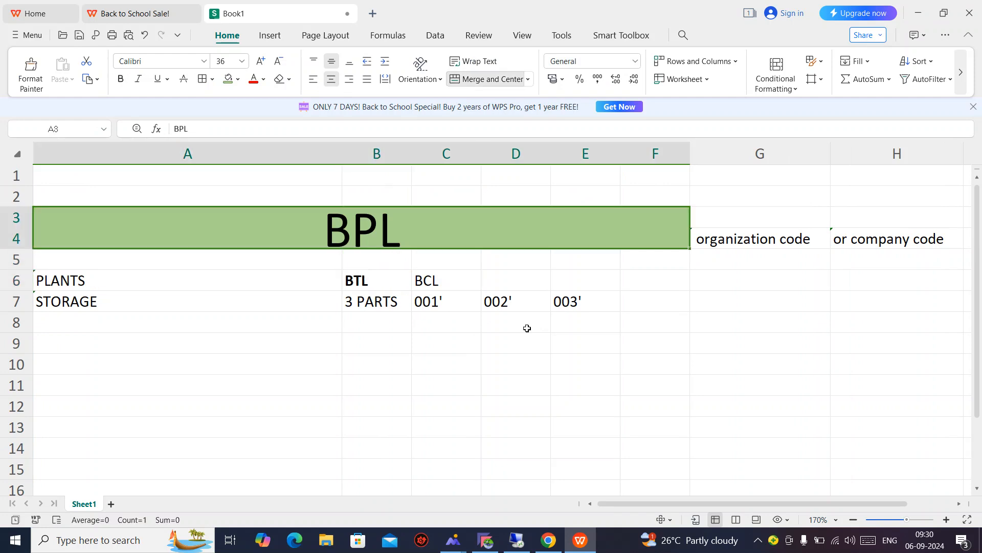
pyautogui.press('Down')
pyautogui.press('Up')
pyautogui.press('Down')
pyautogui.press('Down')
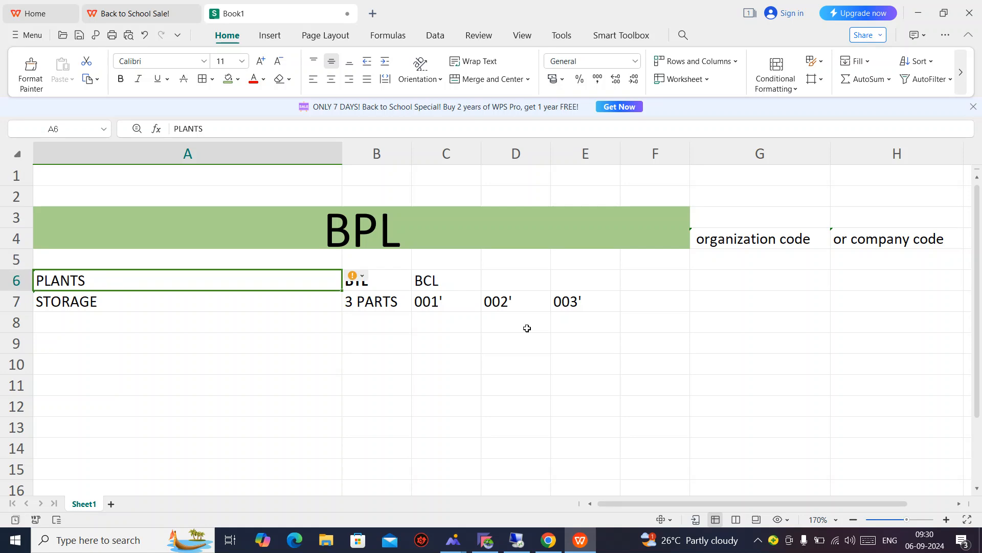
pyautogui.hotkey('shift', 'Right')
pyautogui.hotkey('shift', 'Right')
pyautogui.hotkey('shift', 'Left')
pyautogui.press('Down')
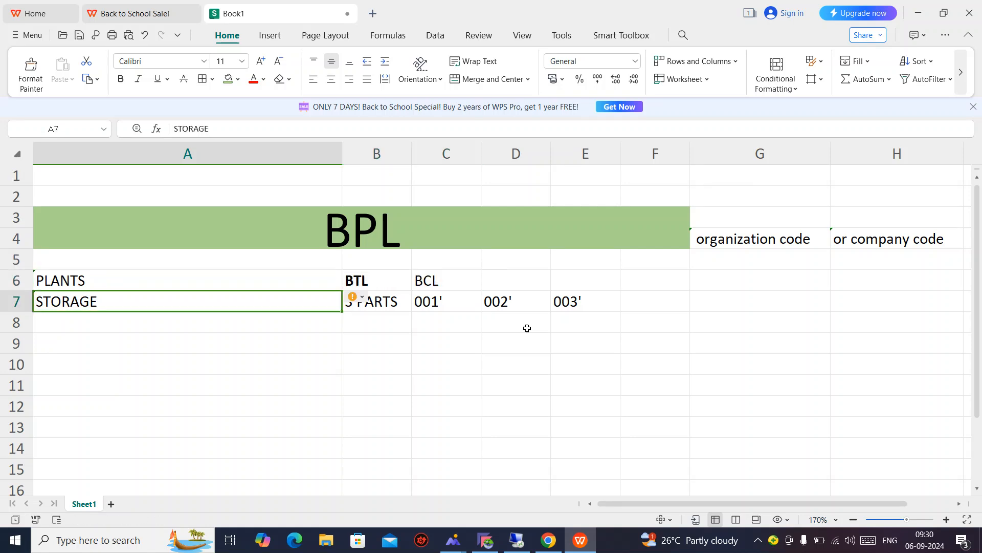
pyautogui.press('Up')
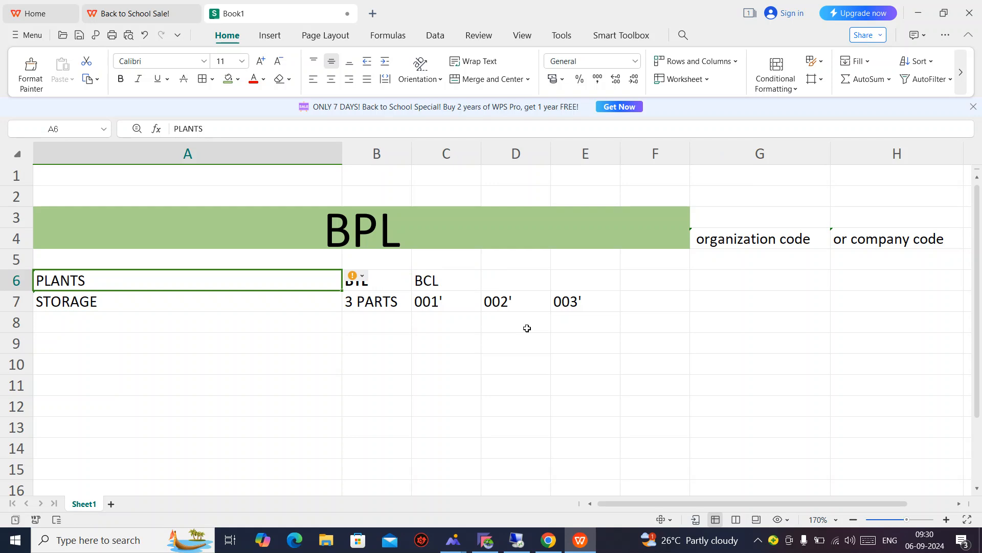
pyautogui.press('Down')
pyautogui.hotkey('shift', 'Right')
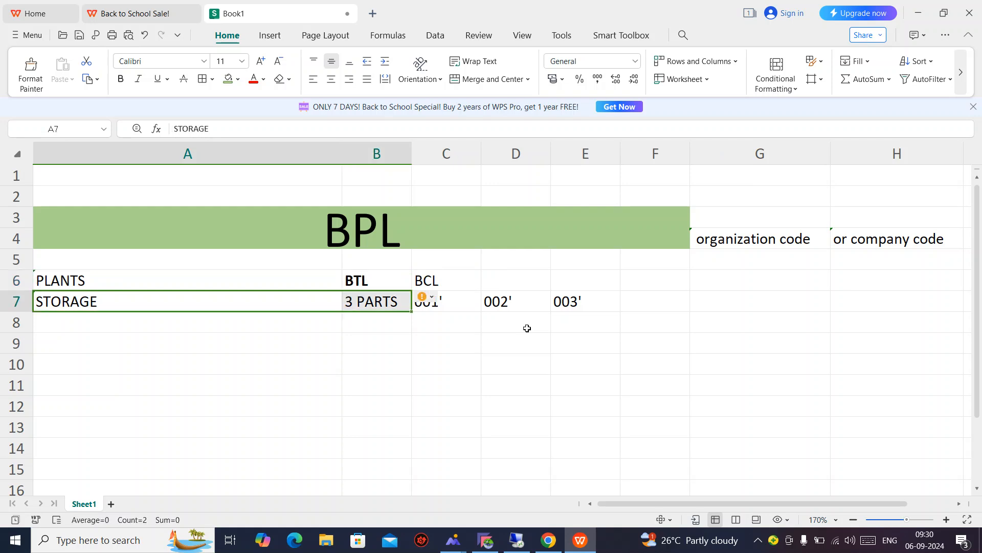
pyautogui.press('Right')
pyautogui.press('Right')
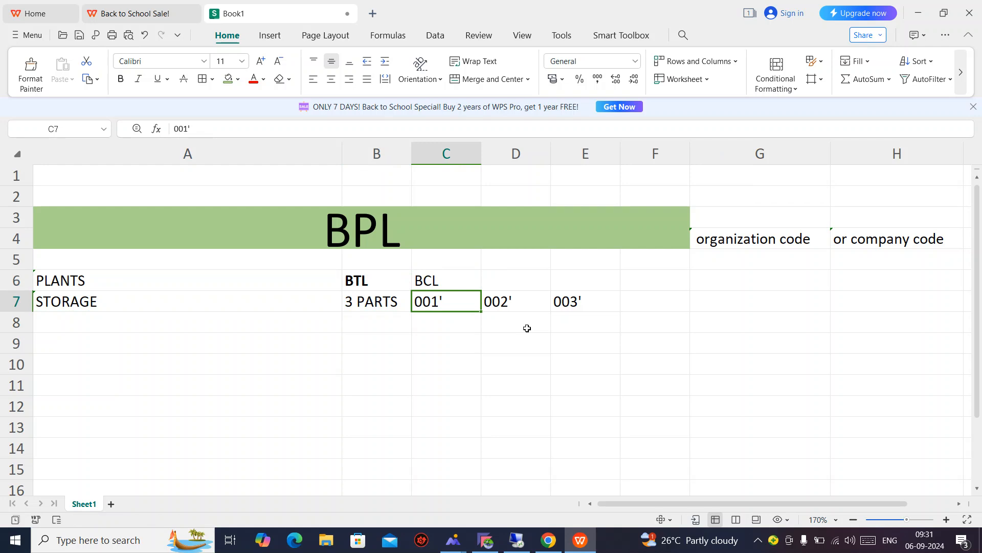
pyautogui.hotkey('shift', 'Right')
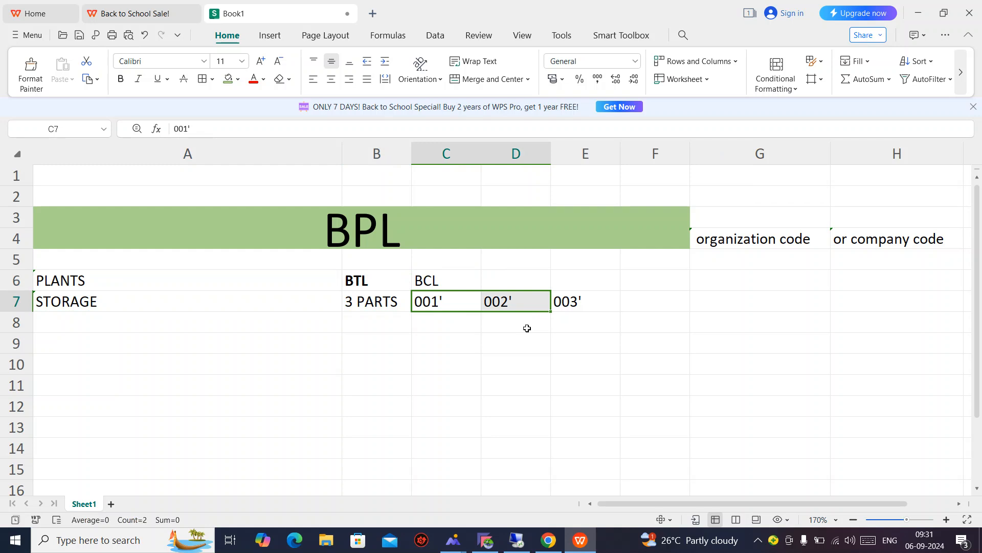
pyautogui.hotkey('shift', 'Right')
pyautogui.press('Left')
pyautogui.press('Left')
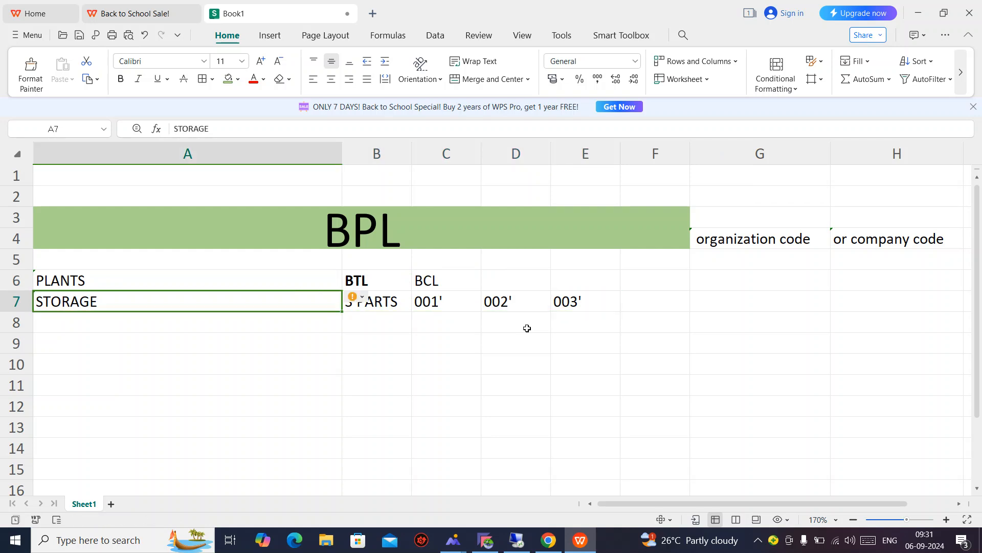
pyautogui.hotkey('alt', 'Tab')
pyautogui.click(386, 248)
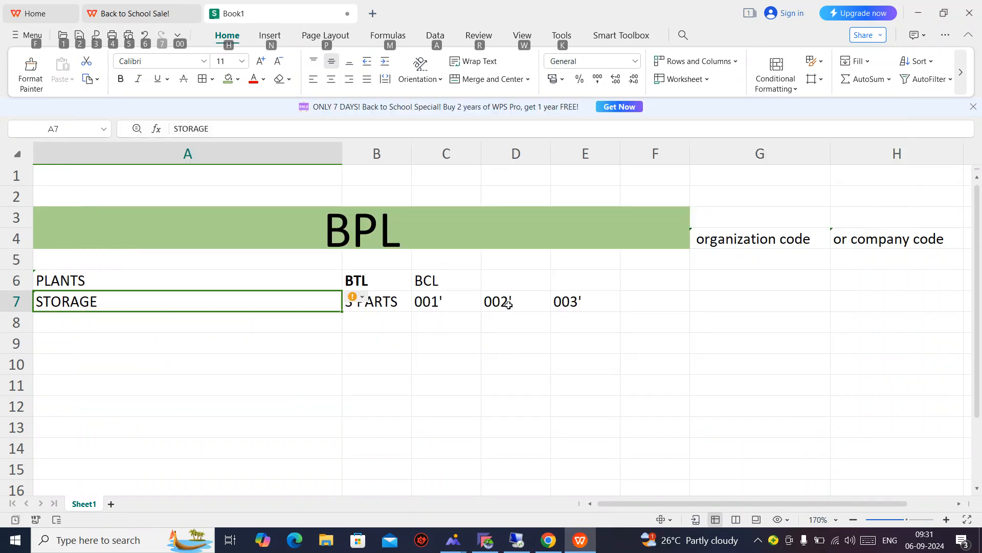
# Save storage locations 001–003 for BTL, confirming the customizing request.
pyautogui.click(490, 546)
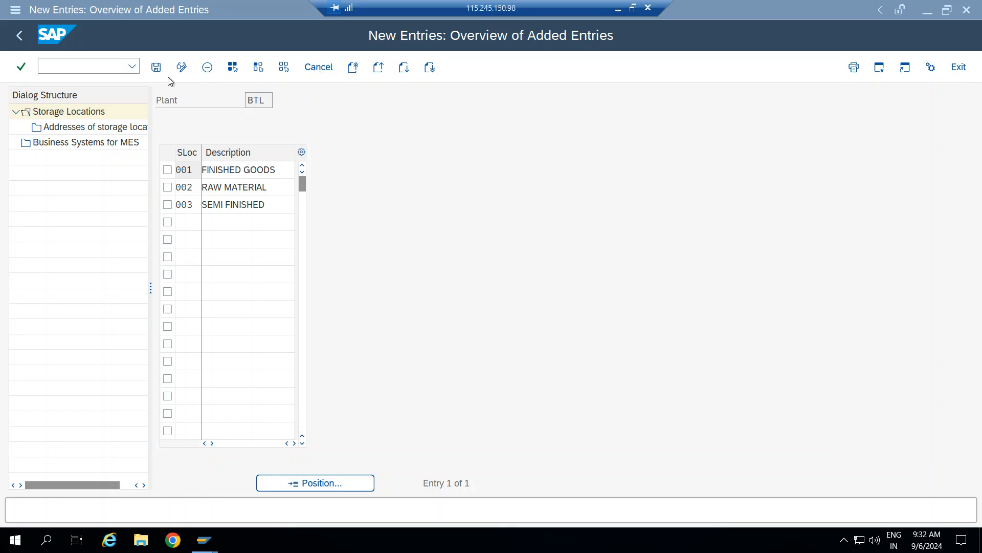
pyautogui.click(156, 67)
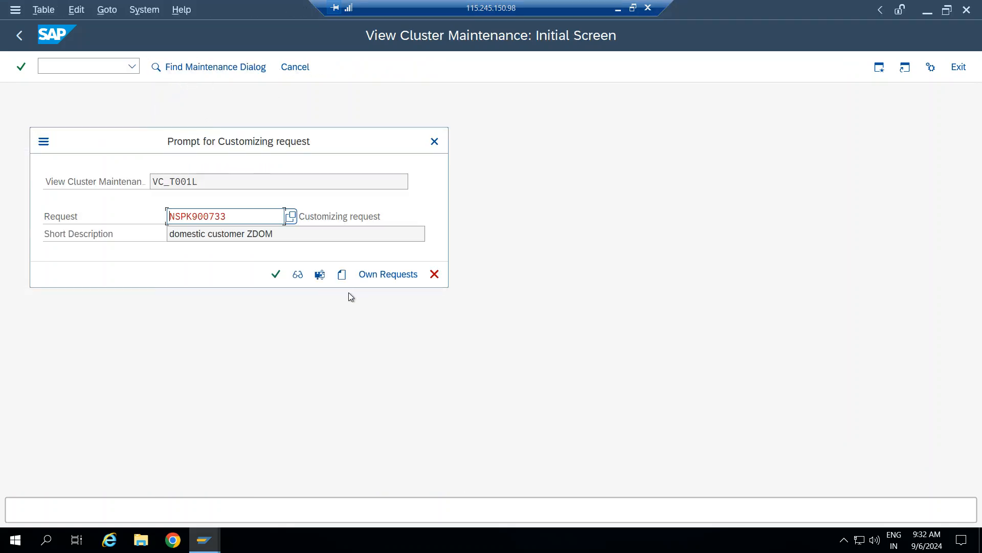
pyautogui.click(280, 277)
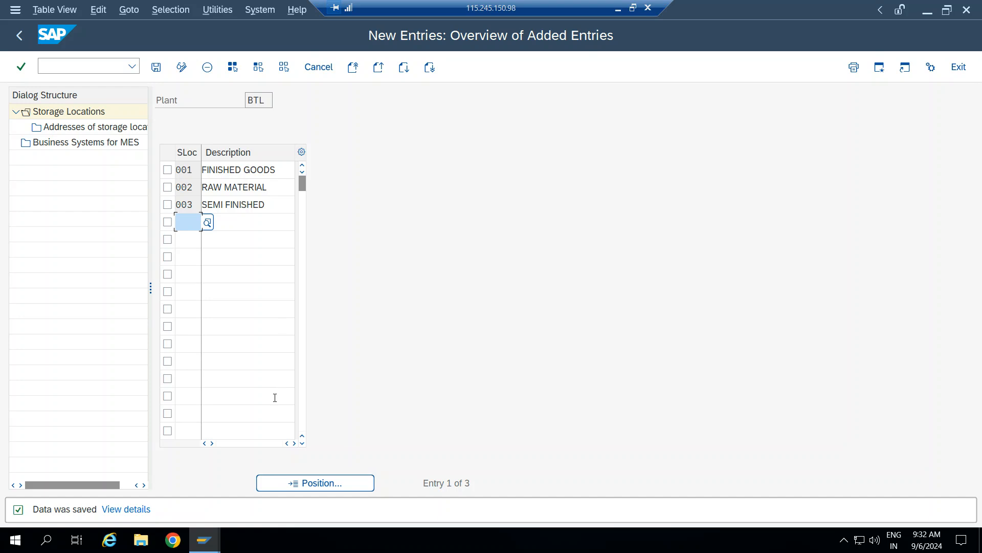
# Return to the main menu and try transaction OX08 for purchasing organizations.
pyautogui.click(60, 66)
pyautogui.write('/N')
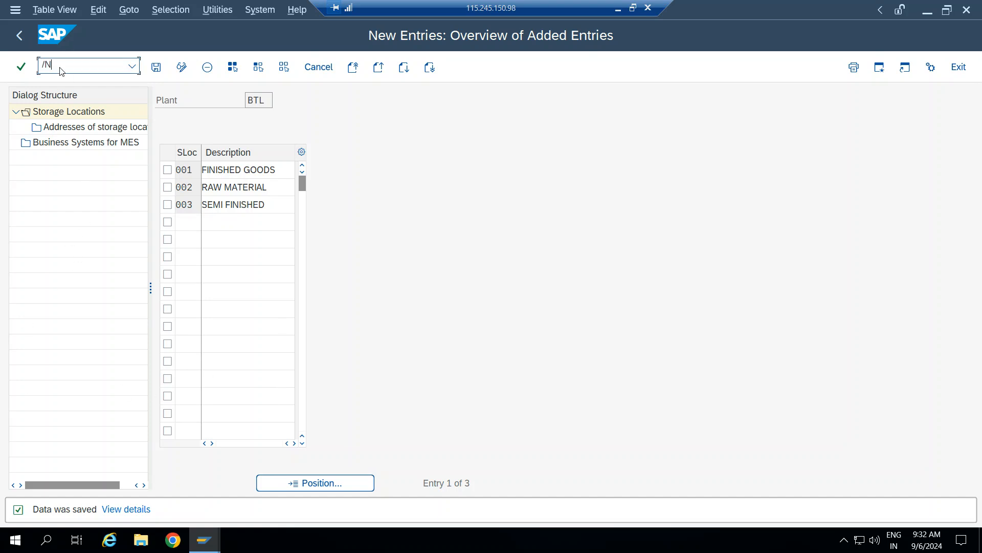
pyautogui.press('Return')
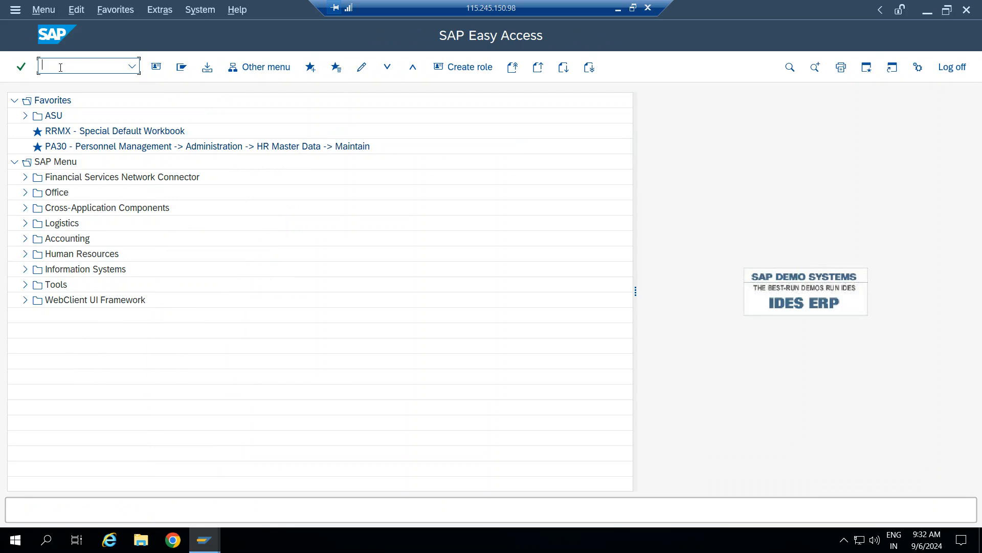
pyautogui.write('OX08')
pyautogui.press('Return')
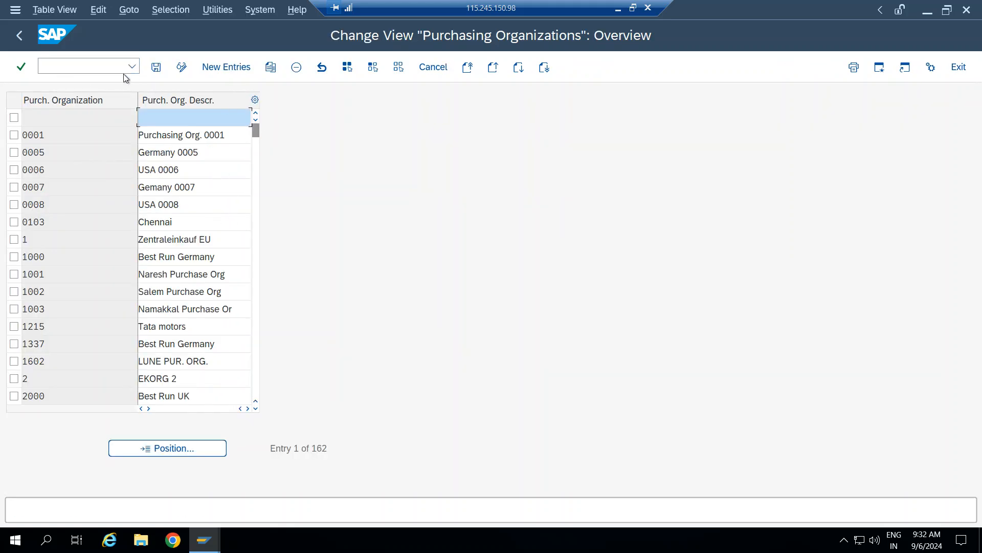
# Via /n and SPRO, run Maintain purchasing organization under Enterprise Structure > Definition > Materials Management.
pyautogui.click(101, 69)
pyautogui.write('/MN')
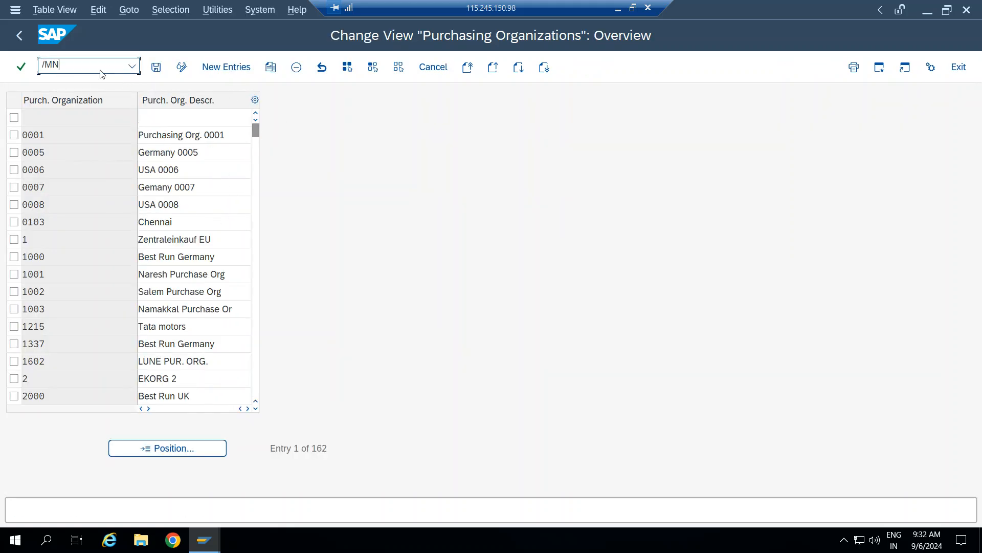
pyautogui.press('BackSpace')
pyautogui.press('BackSpace')
pyautogui.write('n')
pyautogui.press('Return')
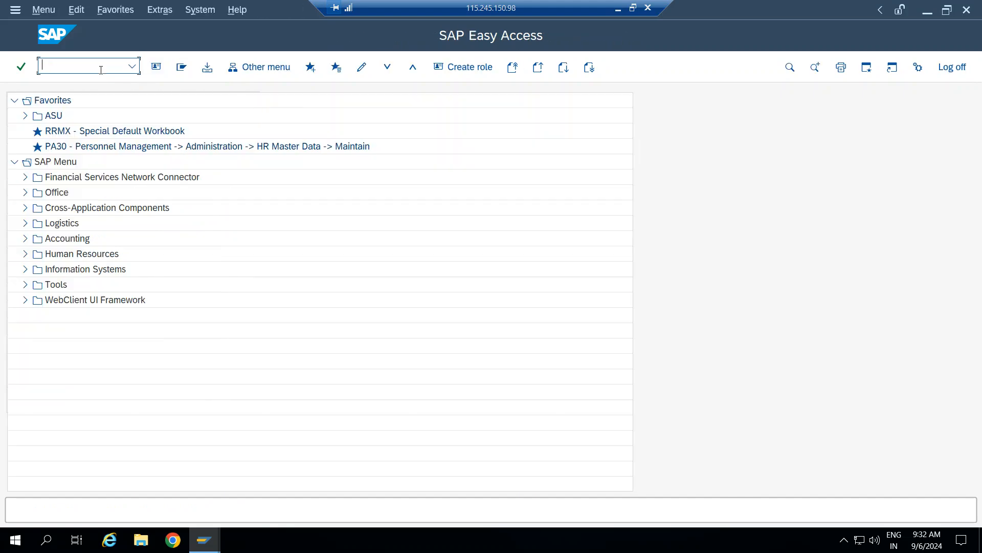
pyautogui.write('SPRO')
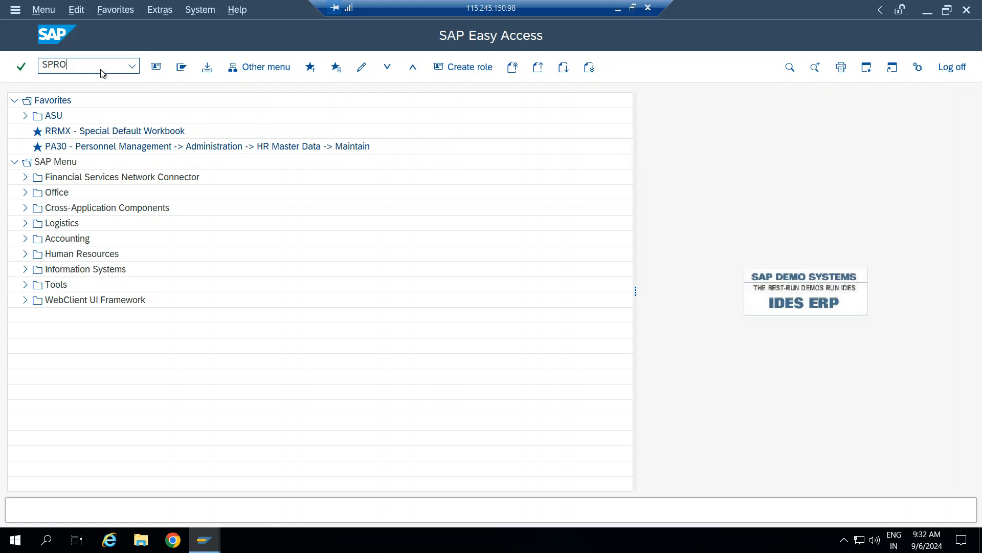
pyautogui.press('Return')
pyautogui.click(202, 68)
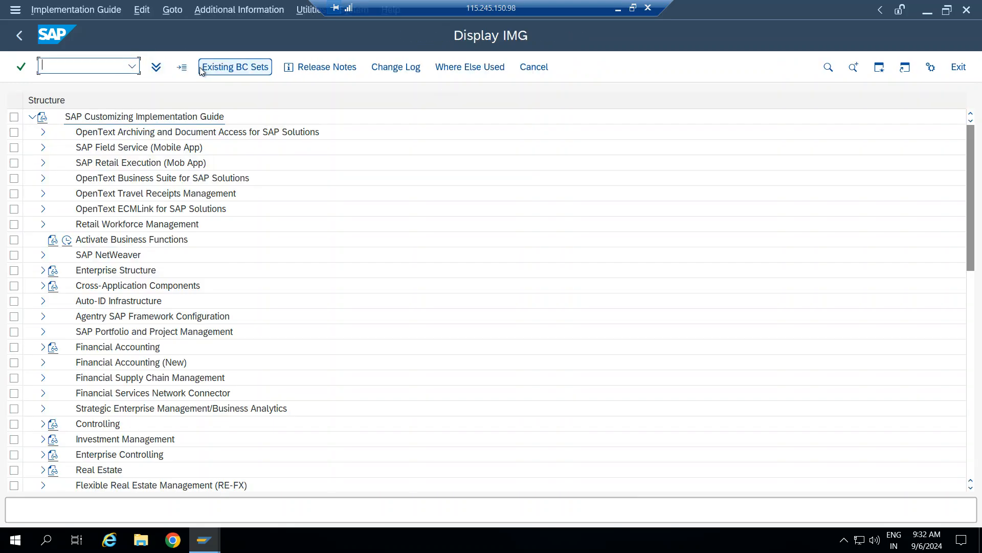
pyautogui.click(44, 272)
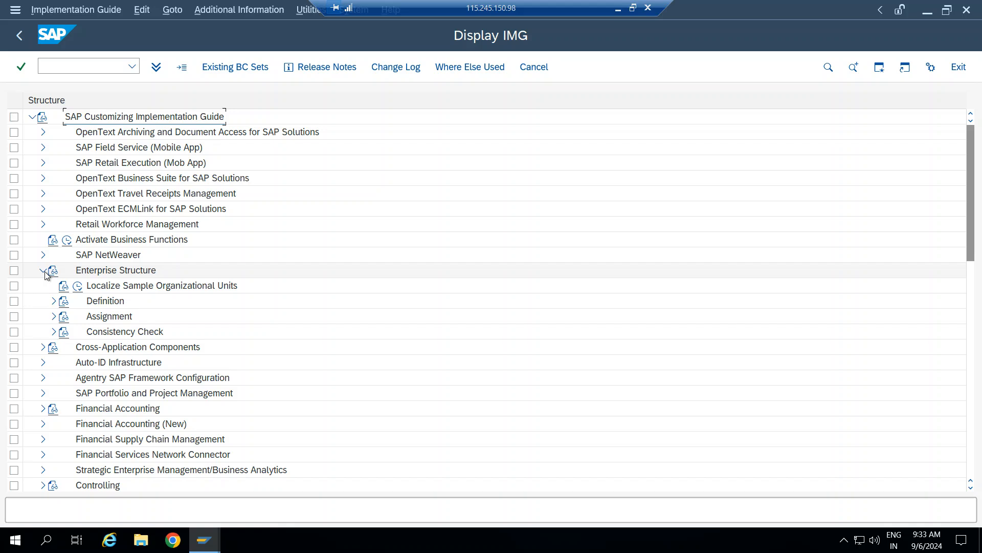
pyautogui.click(54, 300)
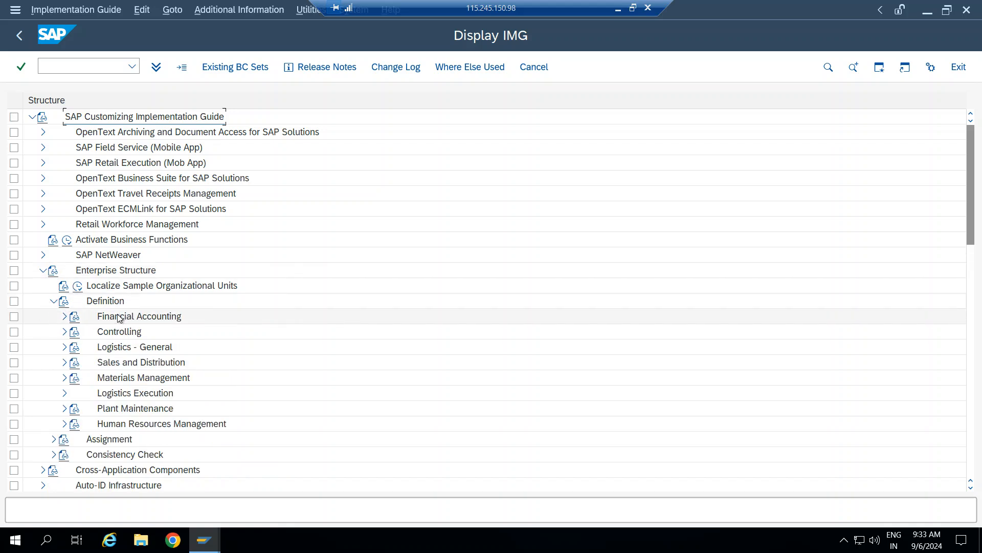
pyautogui.click(65, 378)
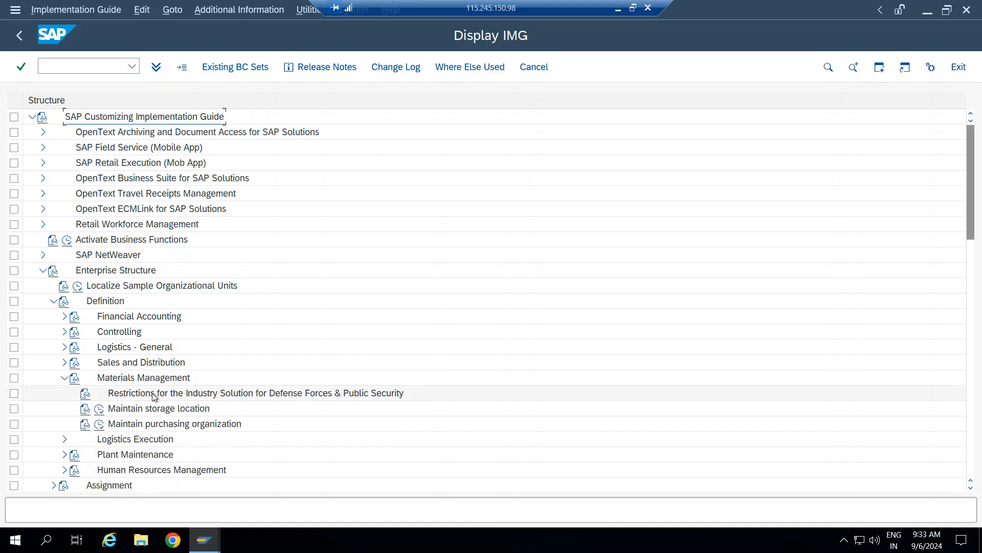
pyautogui.click(100, 425)
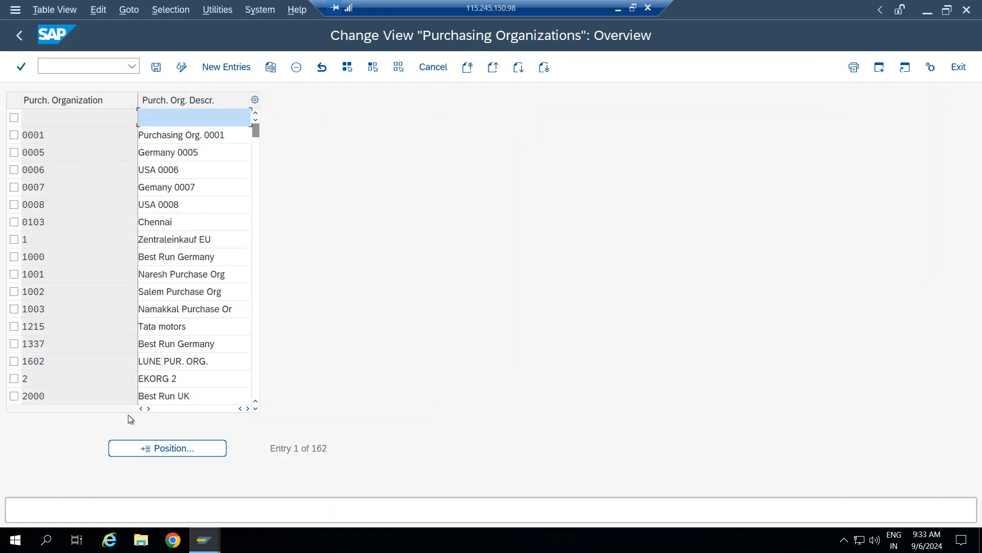
# Add purchasing organization BPL described 'BPL PURCHASE ORG.' and save it under the customizing request.
pyautogui.click(227, 67)
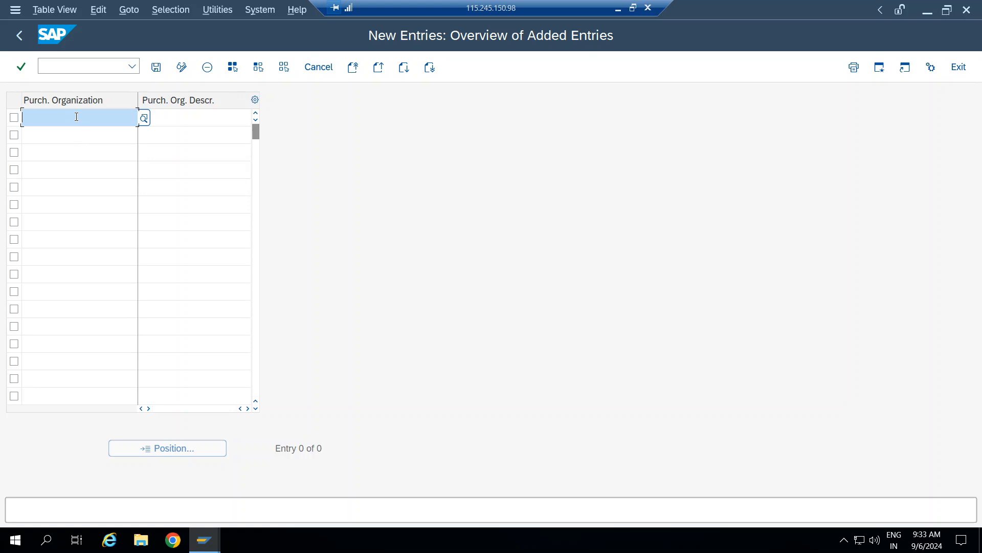
pyautogui.write('BPL')
pyautogui.press('Tab')
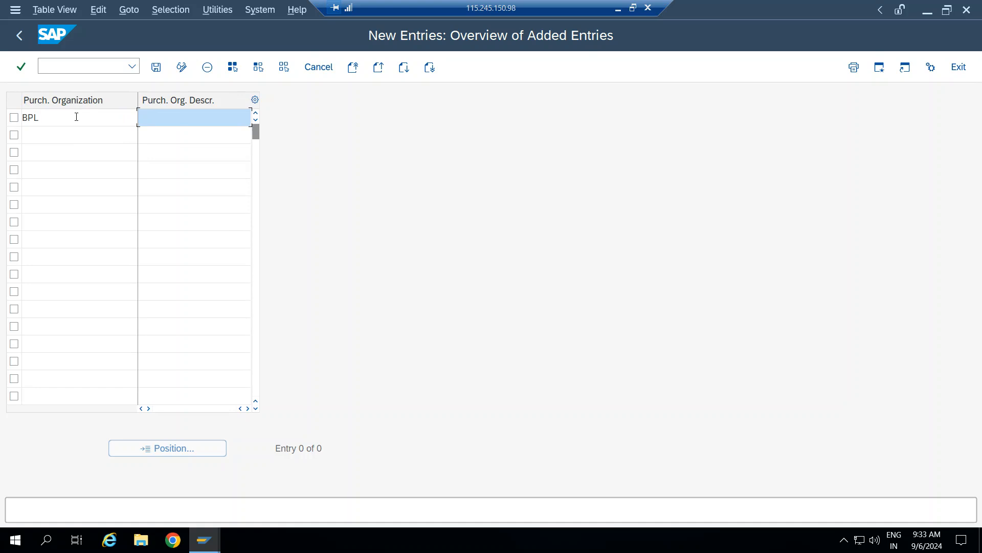
pyautogui.write('BPL PURCHASE ORGANIZ')
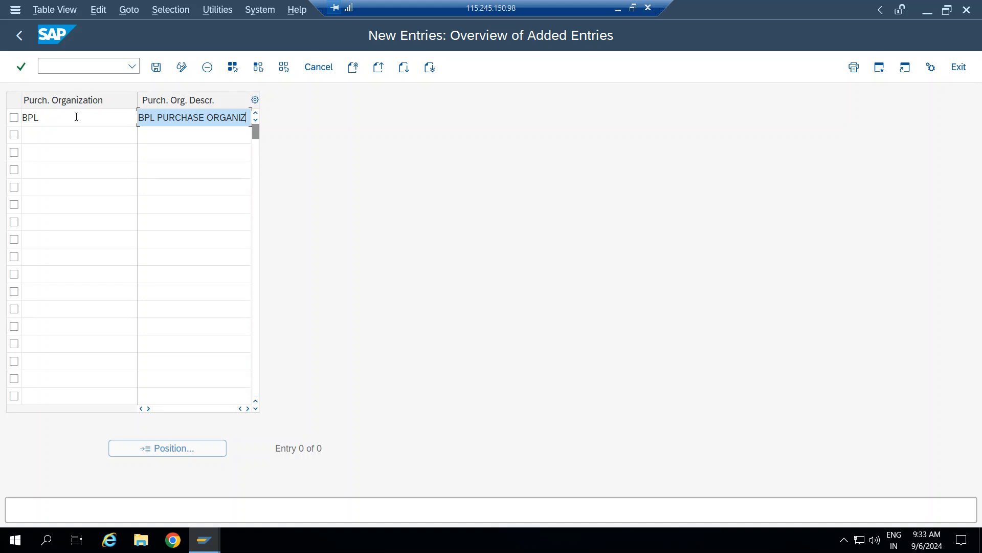
pyautogui.press('BackSpace')
pyautogui.press('BackSpace')
pyautogui.press('BackSpace')
pyautogui.press('BackSpace')
pyautogui.write('.')
pyautogui.click(156, 67)
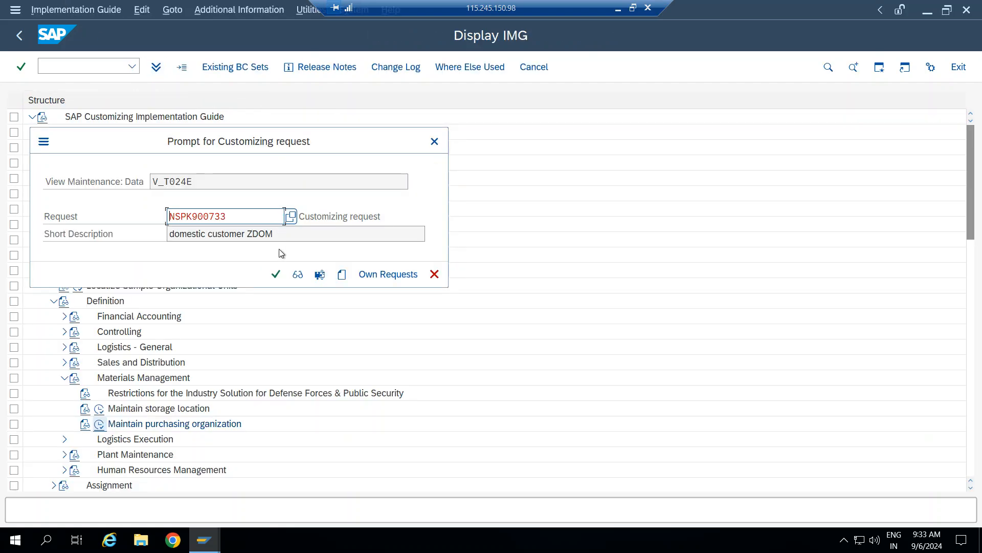
pyautogui.click(276, 274)
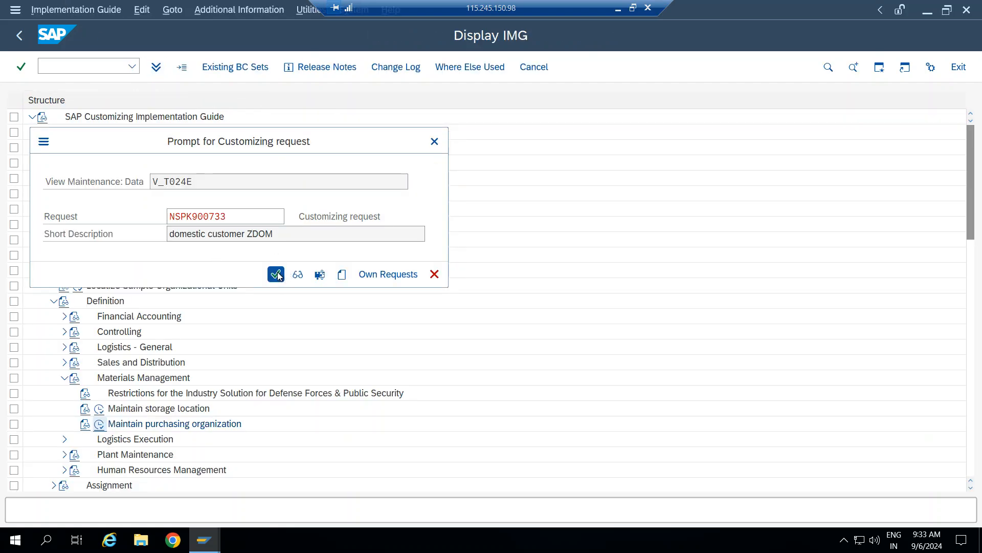
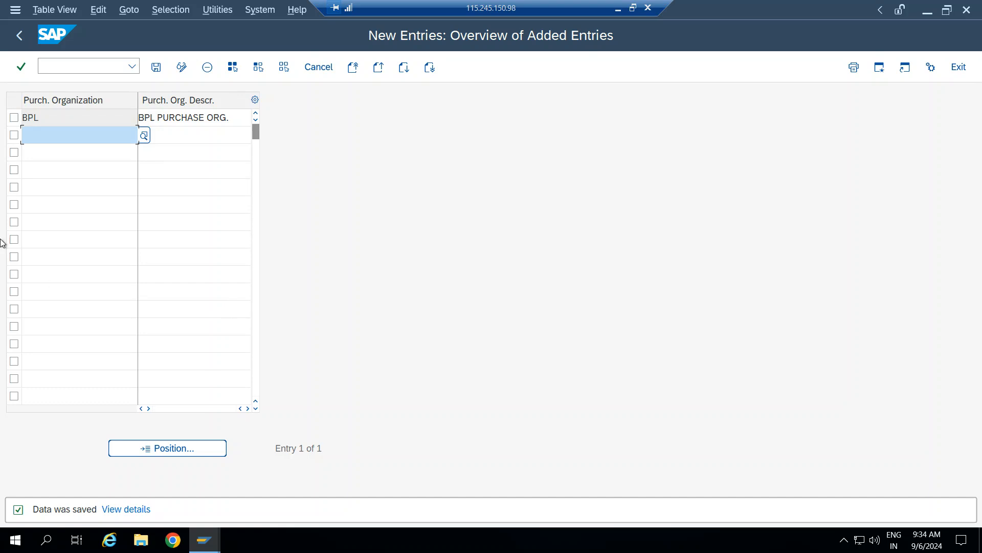
# Run transaction /NOME4 to view the purchasing groups overview.
pyautogui.click(82, 64)
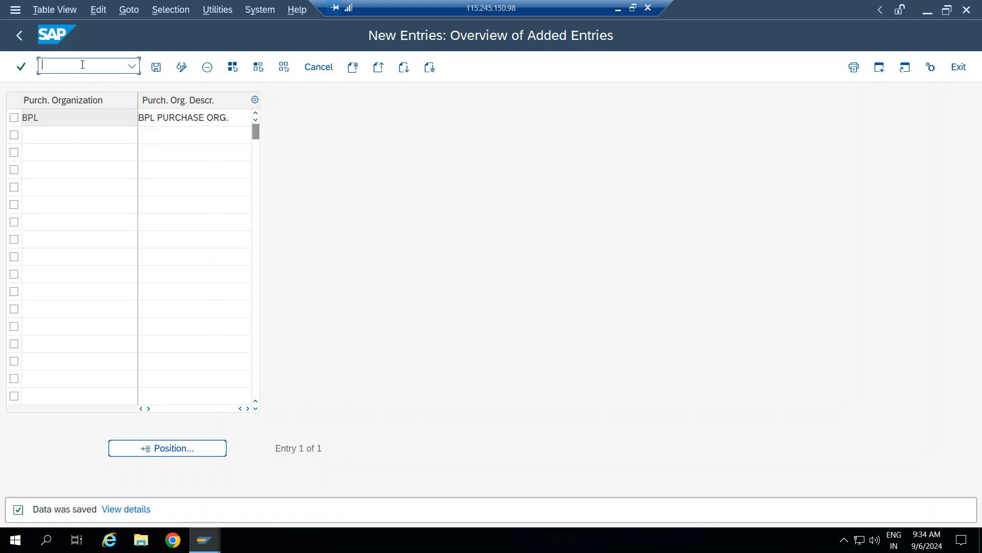
pyautogui.write('/NOME4')
pyautogui.press('Return')
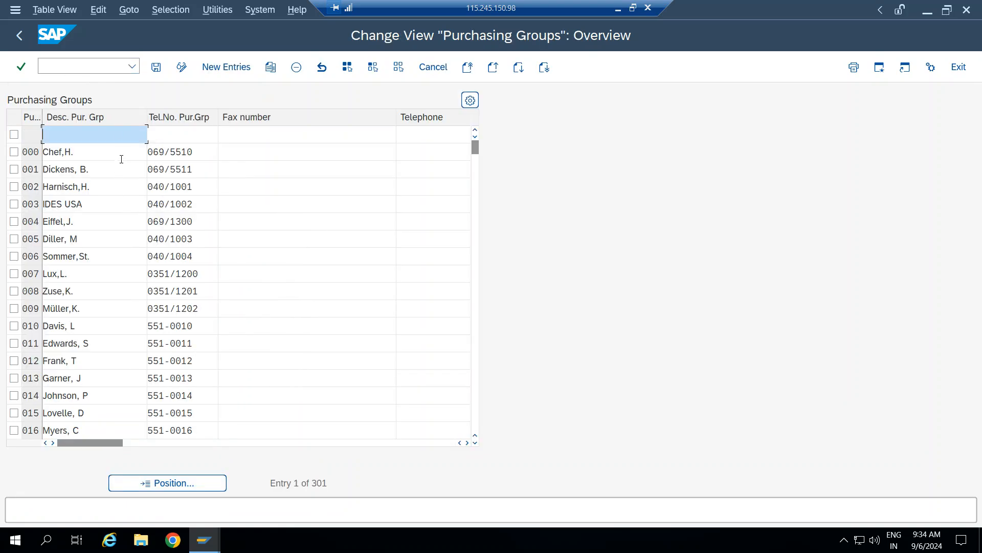
# Return to the main menu and start transaction SPRO.
pyautogui.click(99, 60)
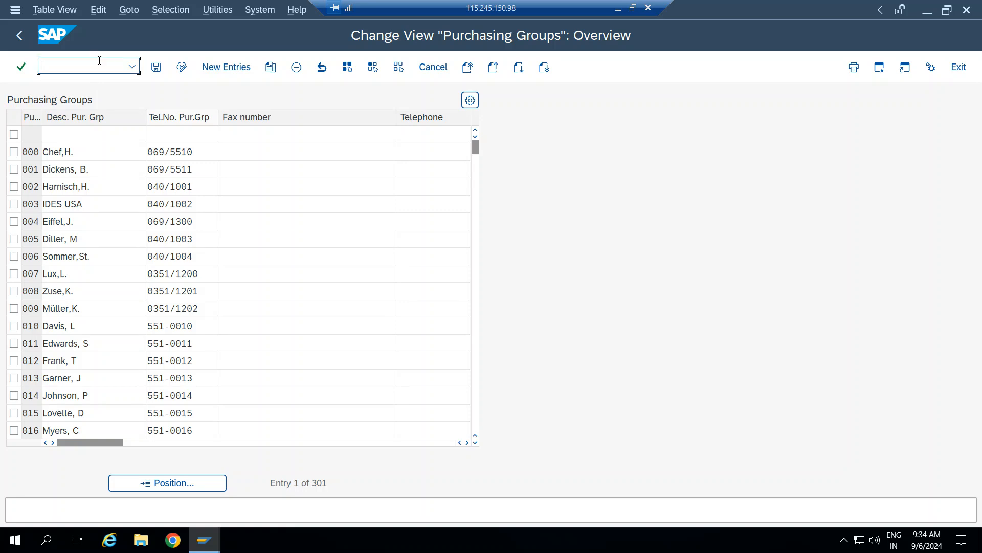
pyautogui.click(15, 39)
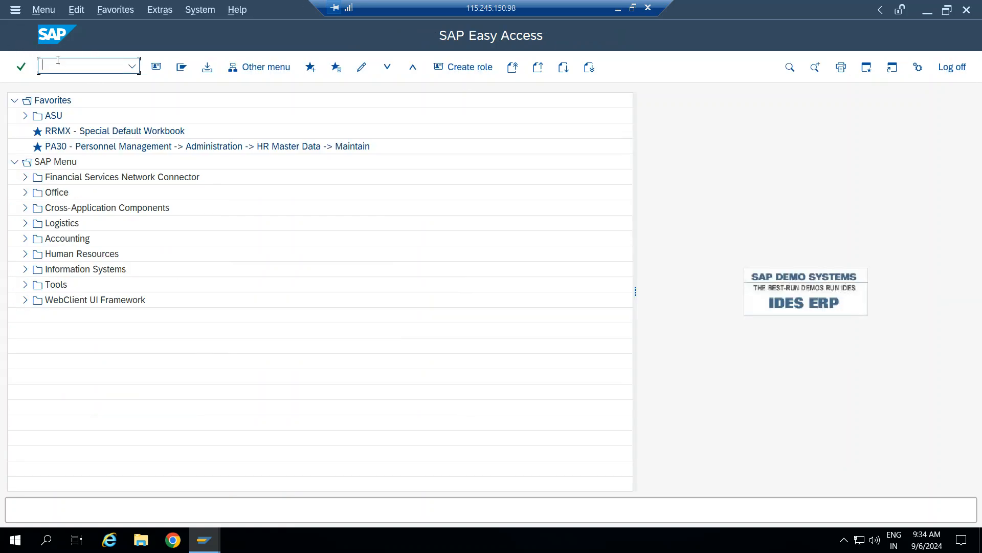
pyautogui.write('SPRO')
pyautogui.press('Return')
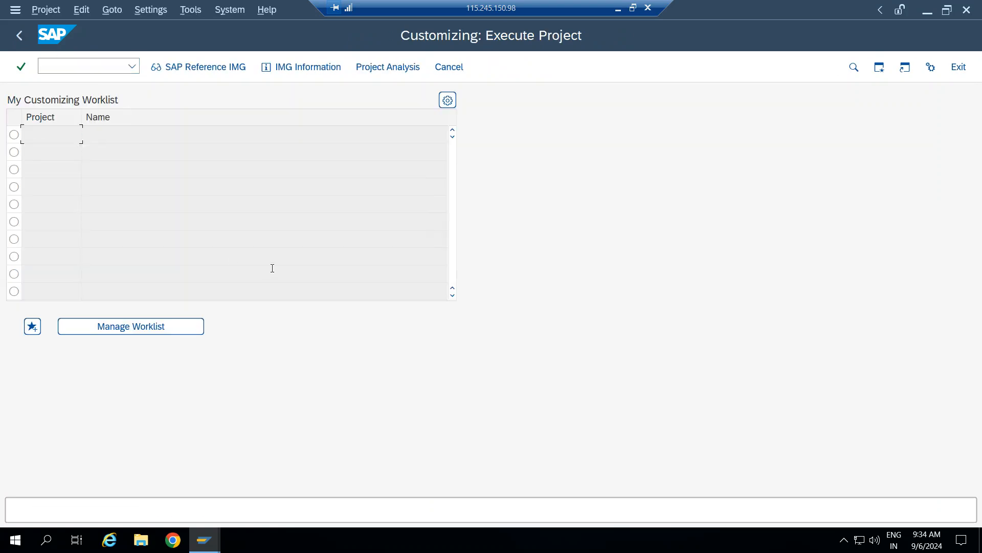
# Open the SAP Reference IMG and expand Materials Management, dismissing the information message.
pyautogui.click(189, 72)
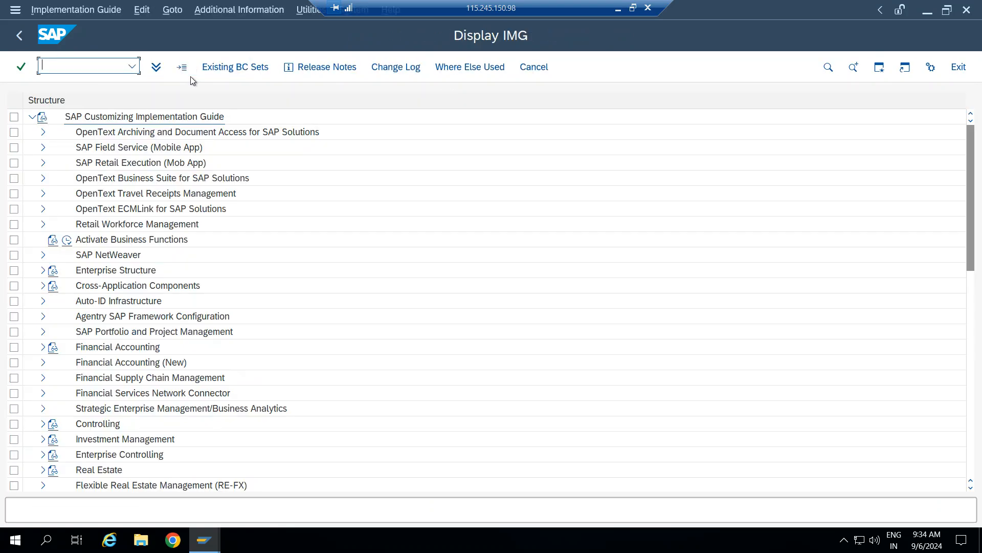
pyautogui.scroll(-1, 103, 302)
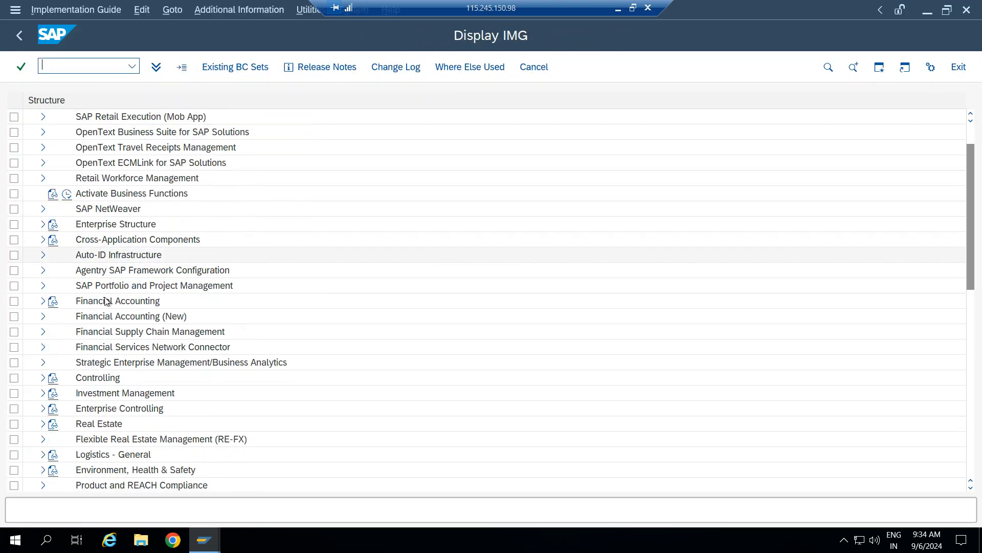
pyautogui.scroll(-2, 107, 307)
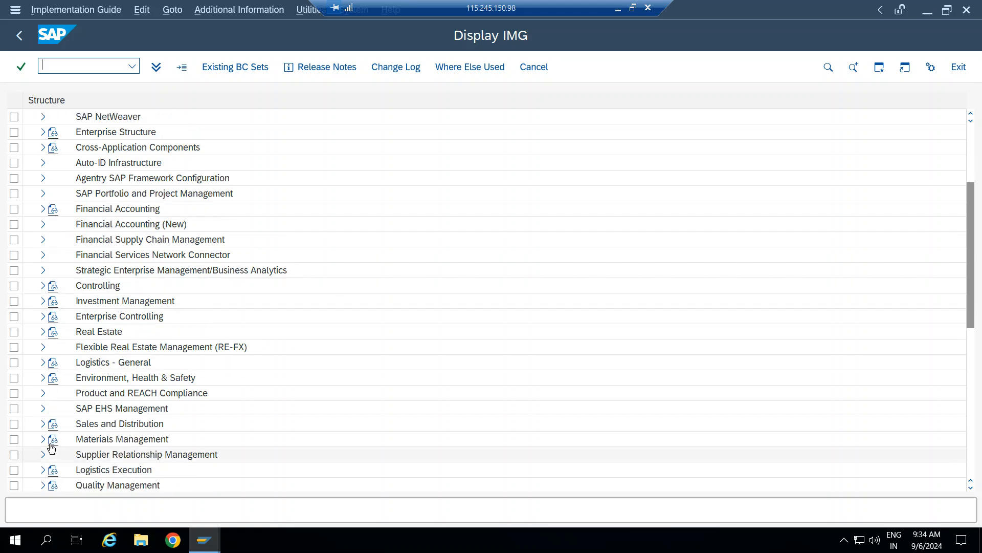
pyautogui.click(43, 440)
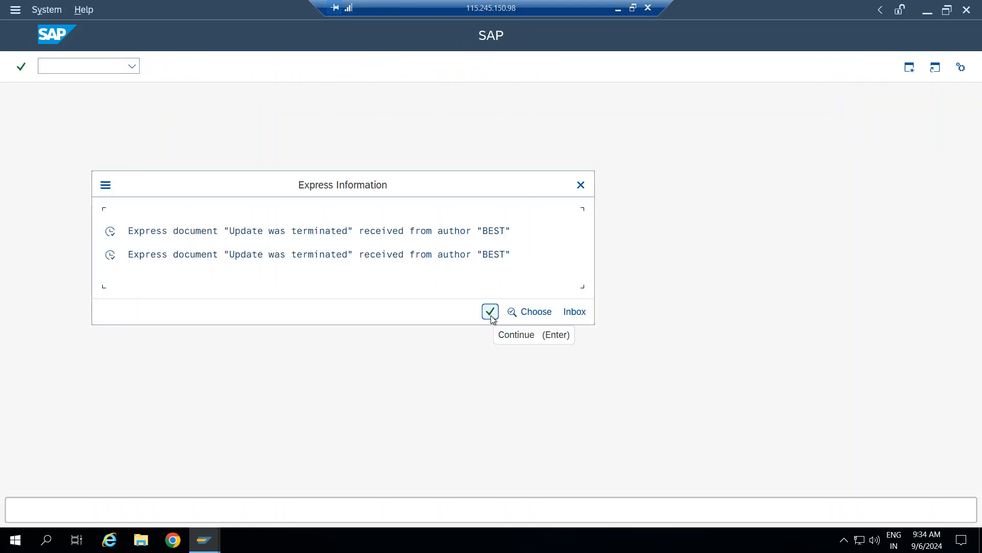
pyautogui.click(490, 312)
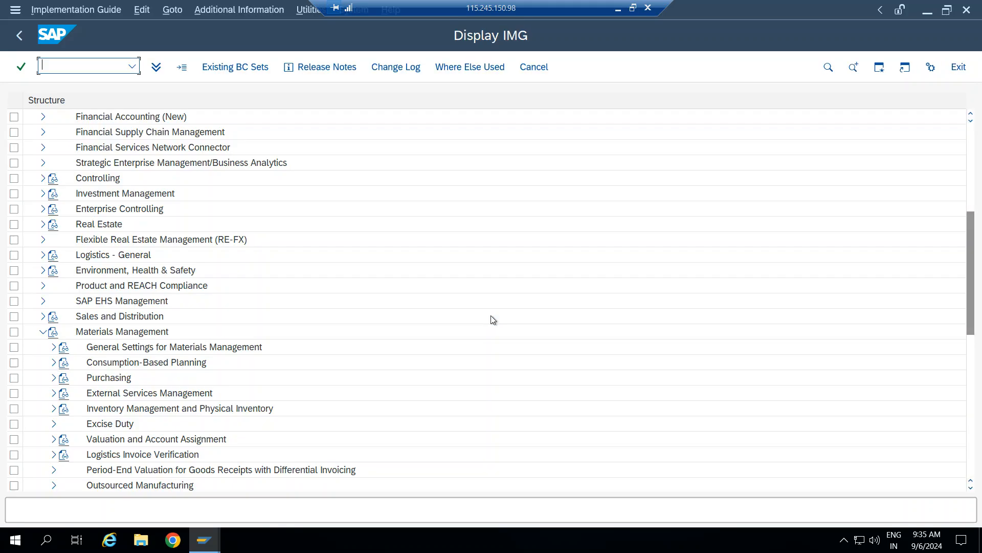
pyautogui.click(43, 332)
pyautogui.click(43, 332)
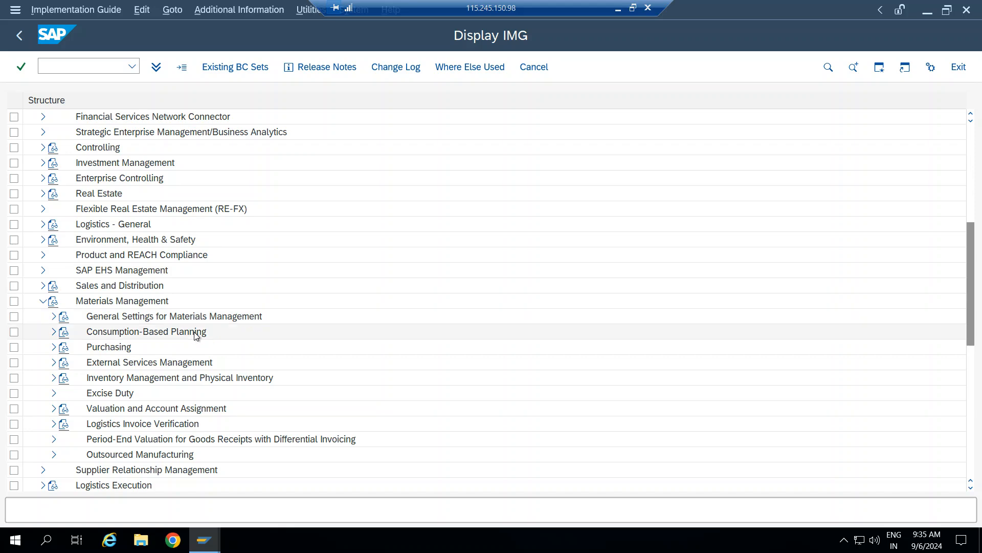
# Expand Purchasing and execute Create Purchasing Groups.
pyautogui.scroll(-5, 204, 319)
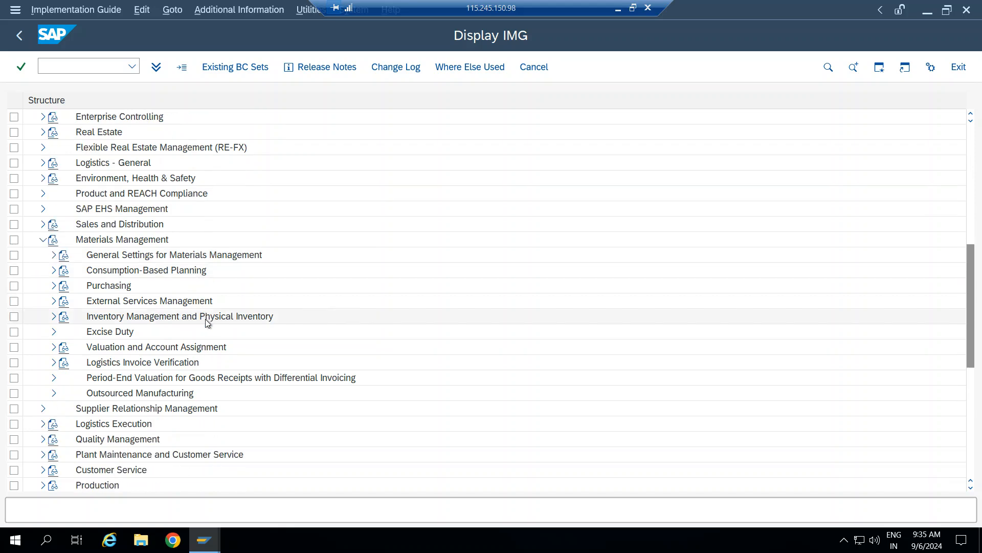
pyautogui.scroll(-2, 205, 318)
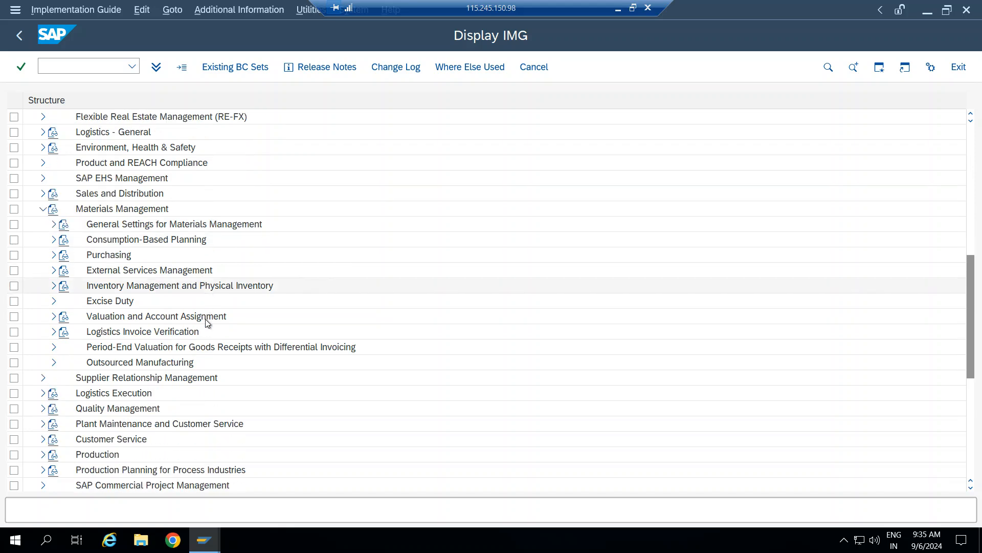
pyautogui.scroll(-1, 205, 318)
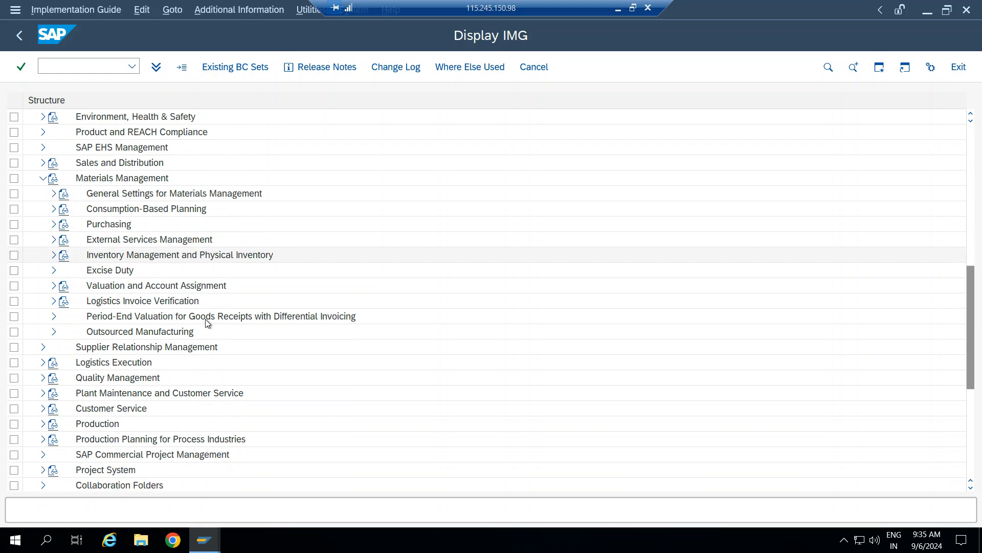
pyautogui.scroll(-2, 205, 319)
pyautogui.scroll(2, 210, 320)
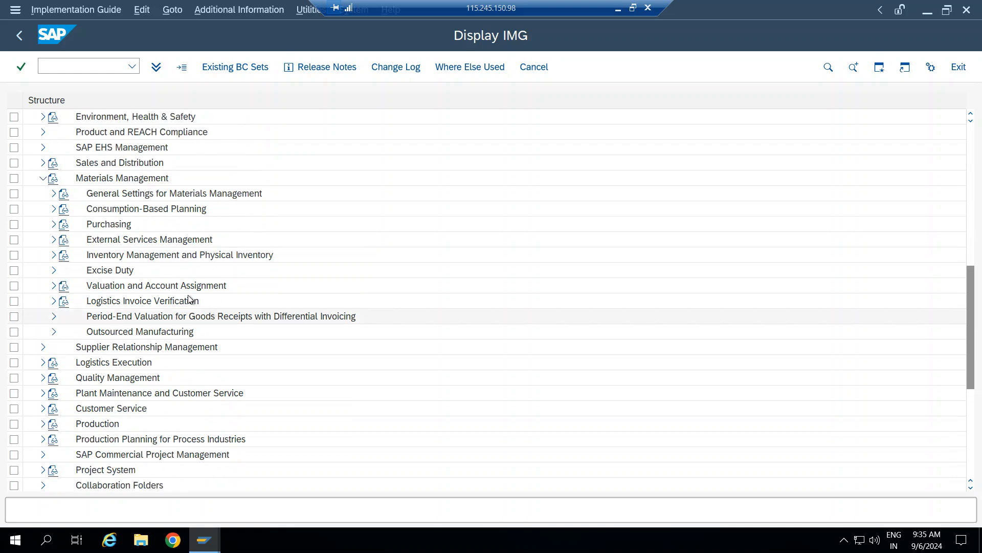
pyautogui.click(53, 224)
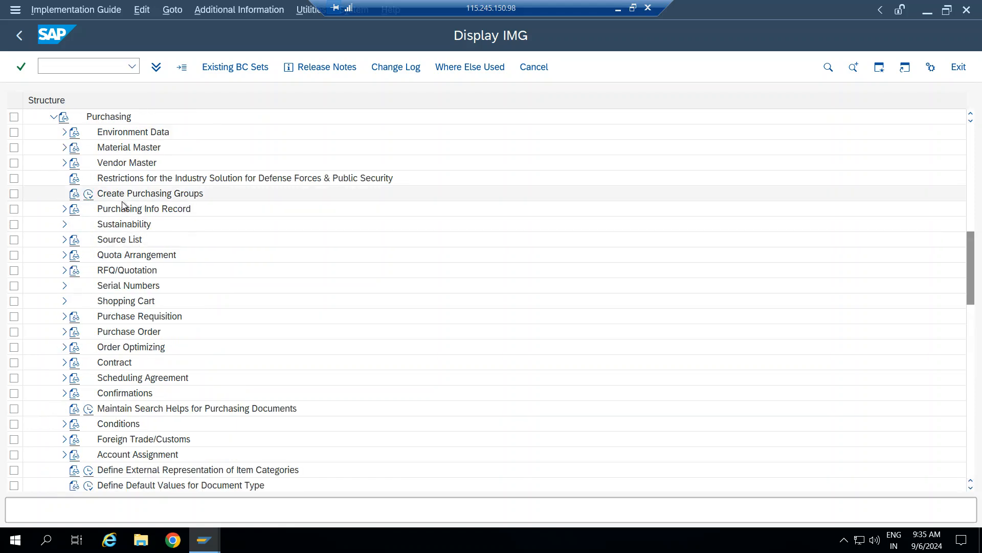
pyautogui.click(88, 194)
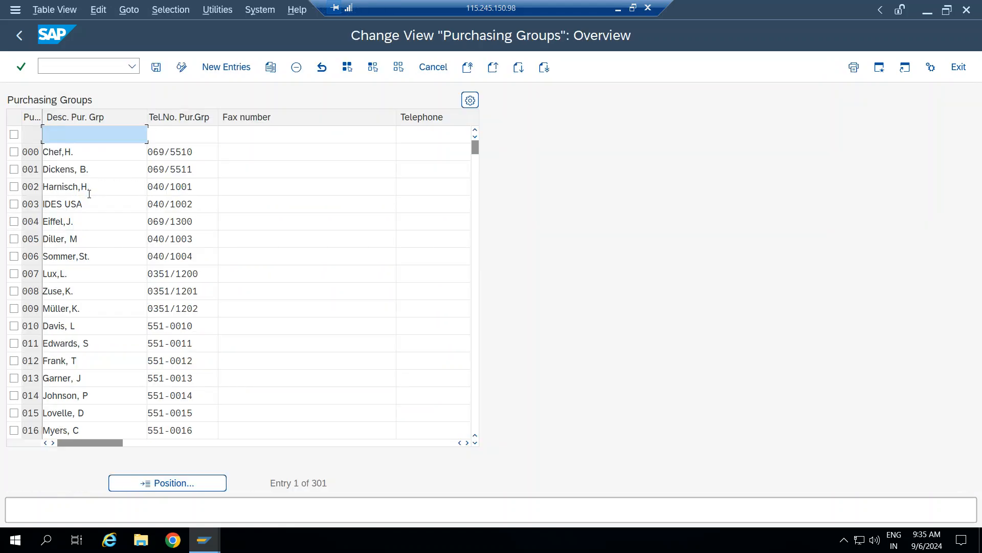
# Add a new entry BP1 with description 'BPL FINISED STK'.
pyautogui.click(209, 68)
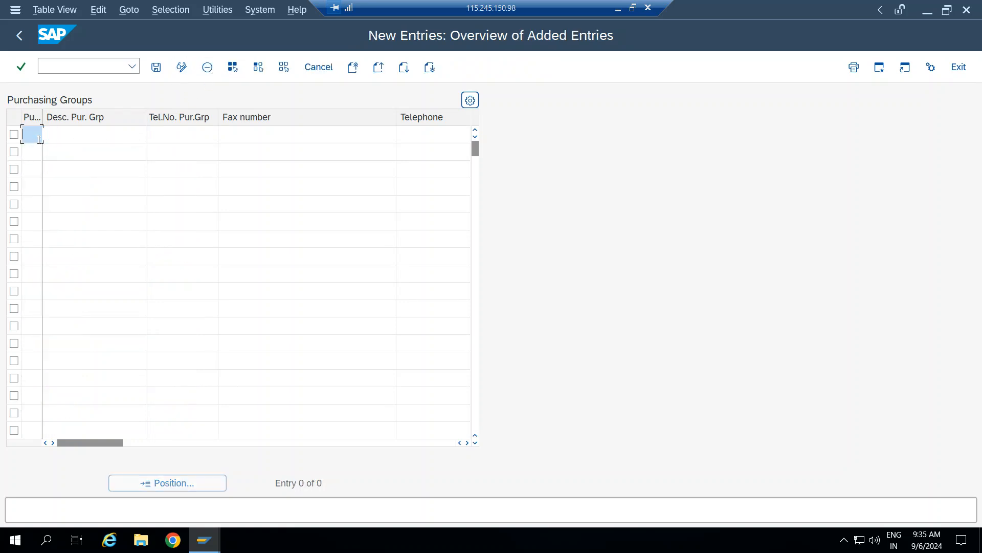
pyautogui.write('BP1')
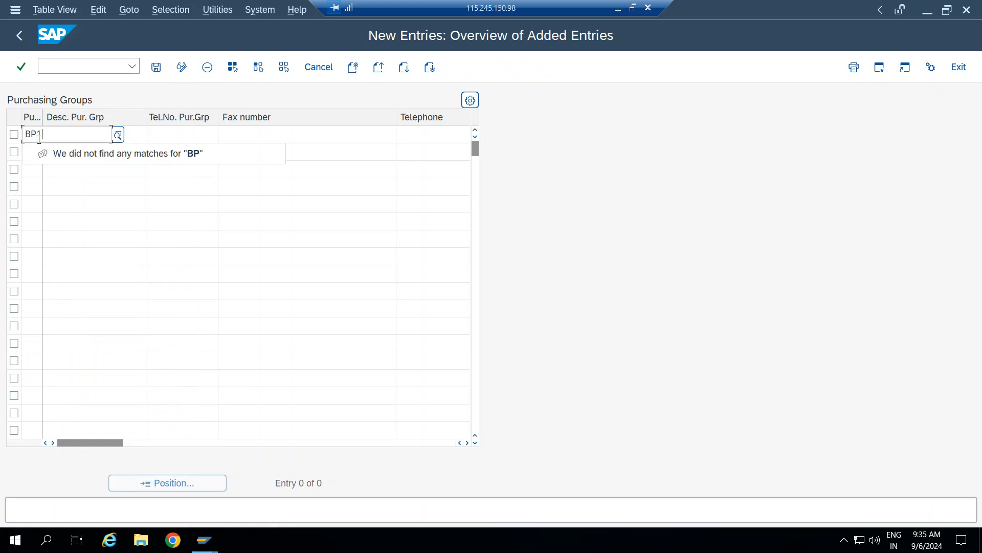
pyautogui.press('Tab')
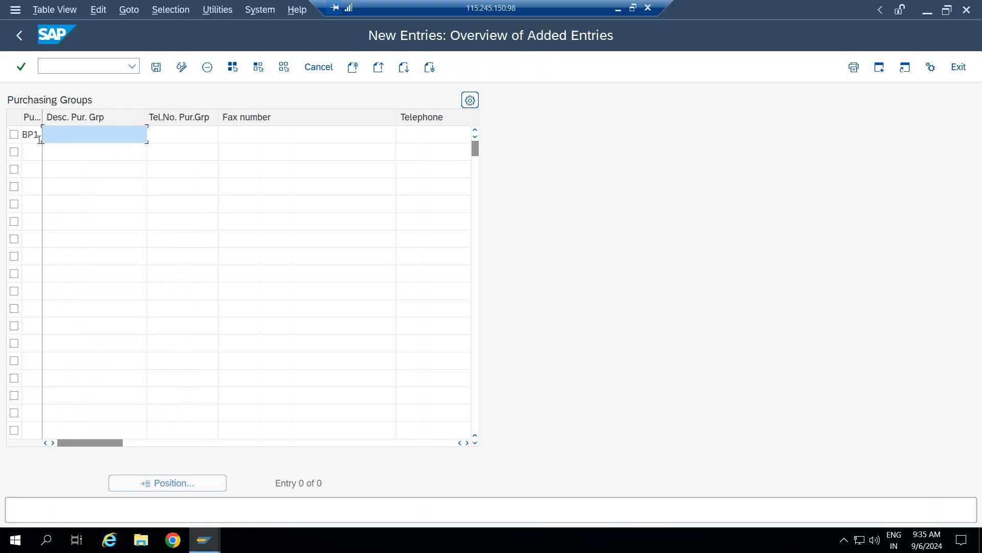
pyautogui.write('BPL FINISED STK TE')
pyautogui.press('BackSpace')
pyautogui.press('BackSpace')
pyautogui.press('BackSpace')
pyautogui.click(174, 134)
pyautogui.moveTo(115, 134); pyautogui.dragTo(39, 134)
pyautogui.click(196, 134)
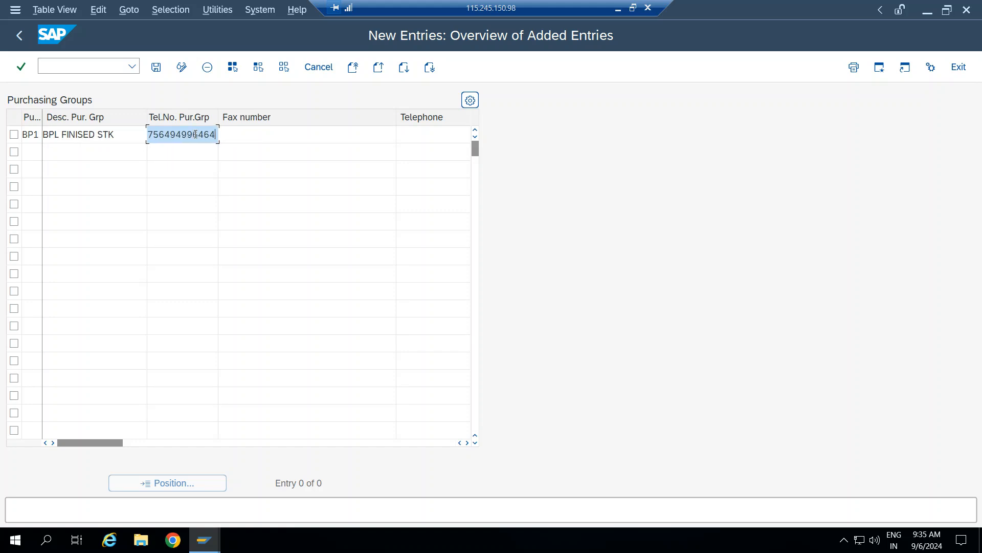
pyautogui.click(40, 152)
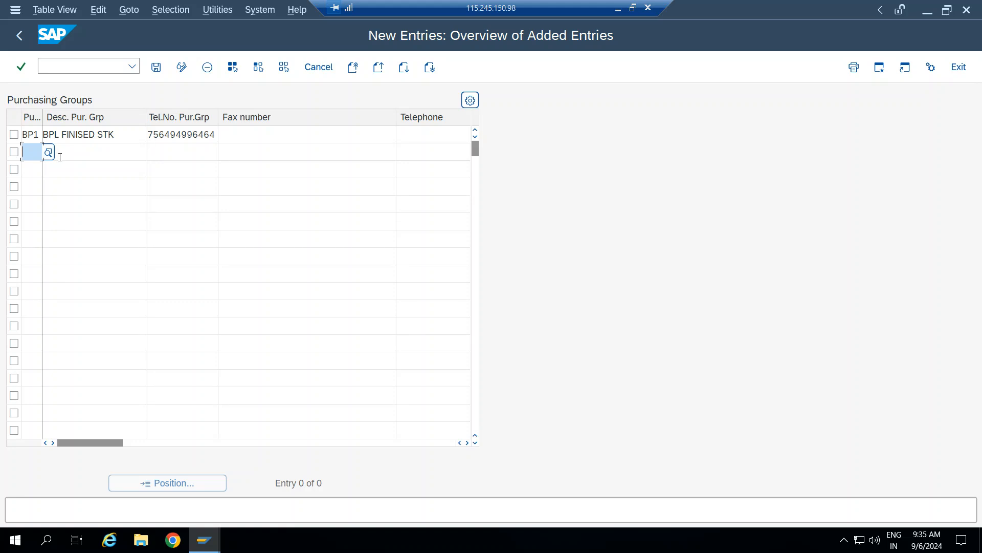
# Add purchasing group BP2 with a BPL semi-finished description and telephone 56786764.
pyautogui.write('BP2')
pyautogui.press('Tab')
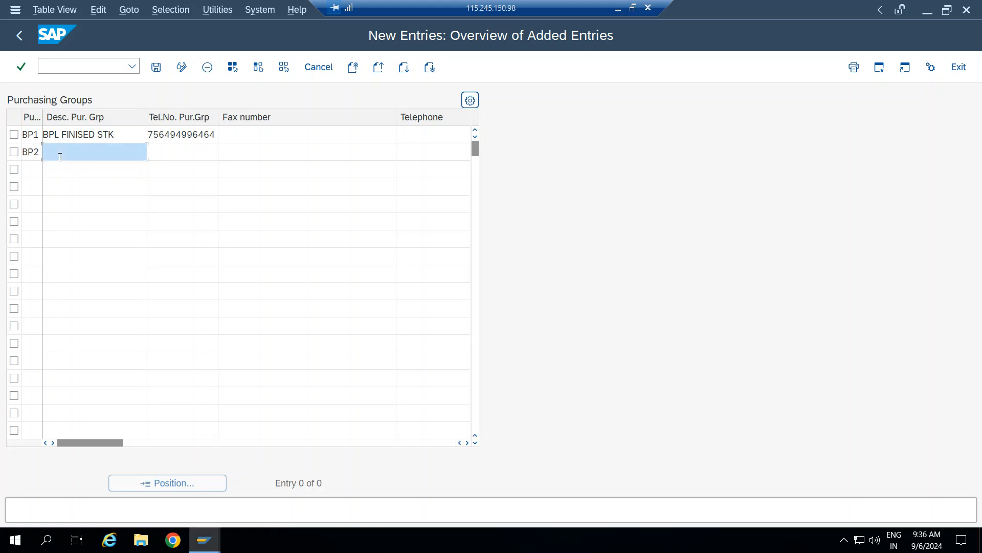
pyautogui.write('BPL SEMI- FINISHED')
pyautogui.click(170, 152)
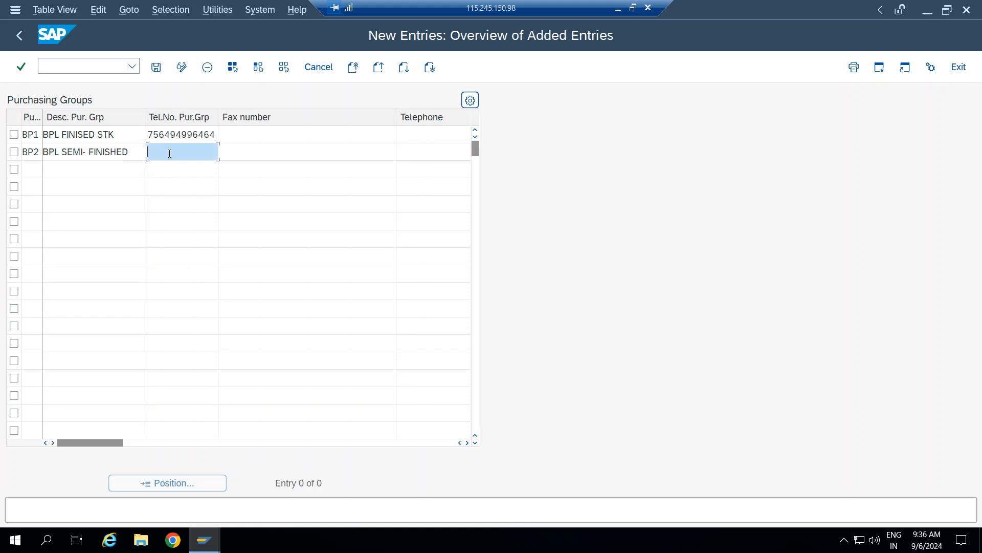
pyautogui.write('56786764')
pyautogui.click(26, 168)
pyautogui.write('BP3')
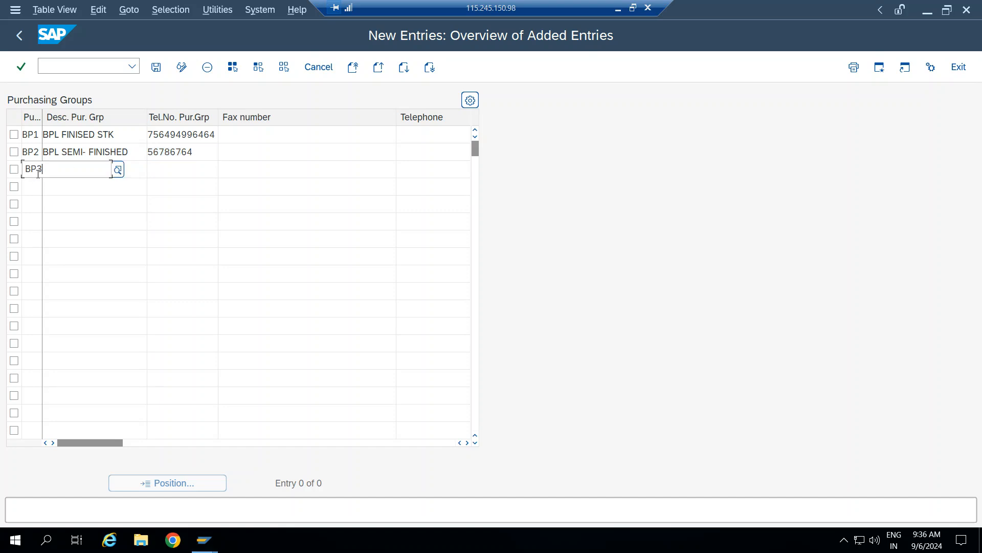
pyautogui.press('Tab')
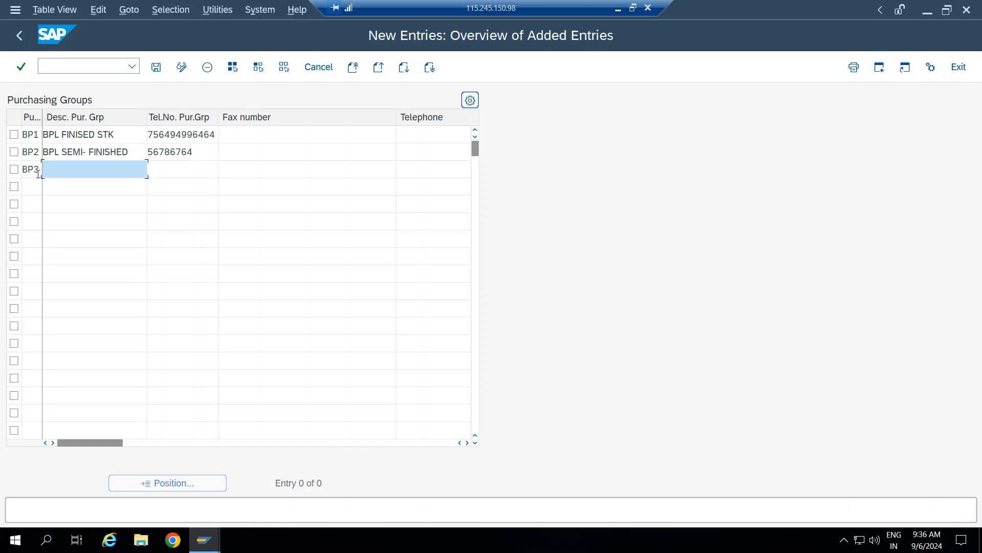
pyautogui.write('BPL')
pyautogui.write(' RAWV')
pyautogui.press('BackSpace')
pyautogui.press('BackSpace')
pyautogui.write('MEATERIAL')
pyautogui.press('BackSpace')
pyautogui.press('BackSpace')
pyautogui.press('BackSpace')
pyautogui.write('IAL')
pyautogui.click(175, 171)
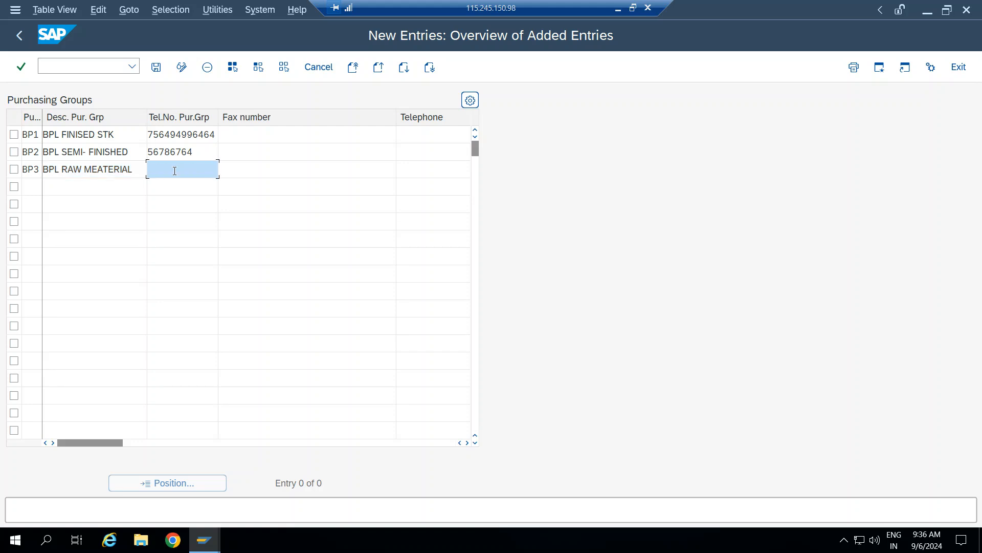
pyautogui.click(618, 9)
pyautogui.click(124, 321)
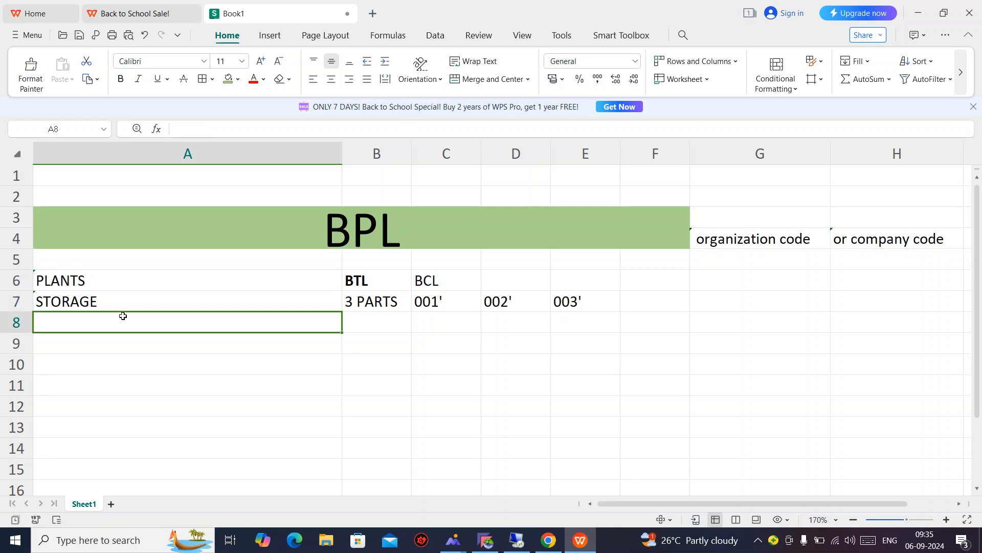
# Enter PURCHASE ORG with value BPL in row 8 of the notes.
pyautogui.write('PURC')
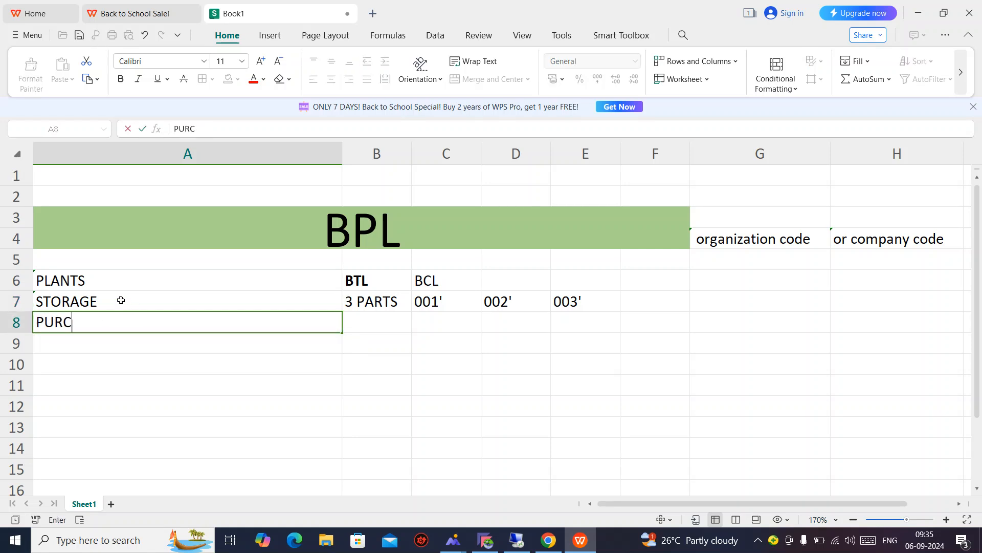
pyautogui.write('HASE ORG')
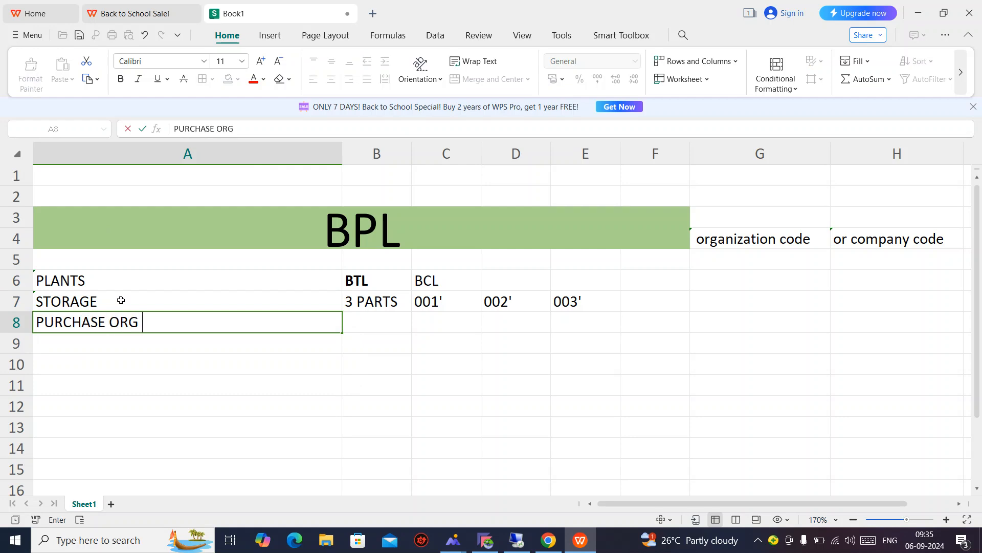
pyautogui.press('Tab')
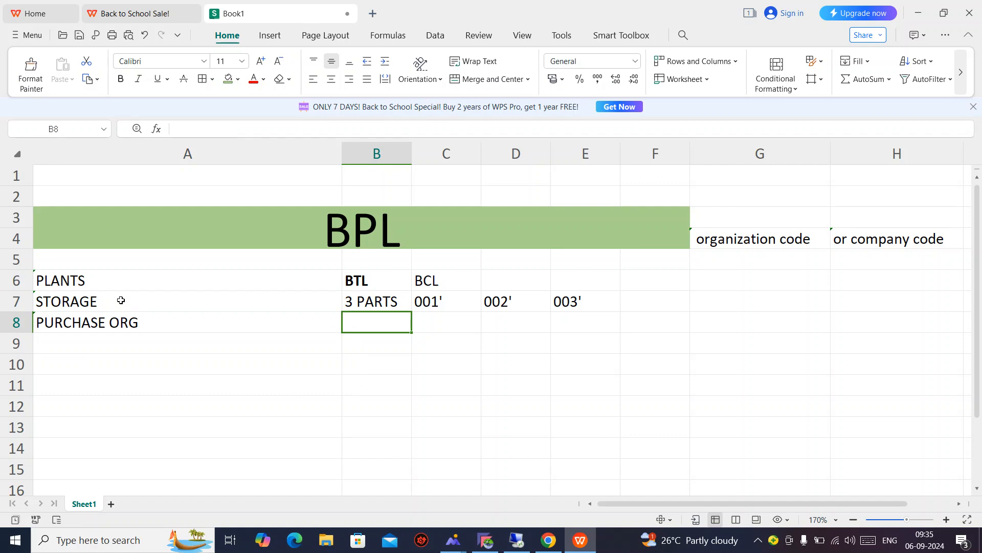
pyautogui.write('BPL')
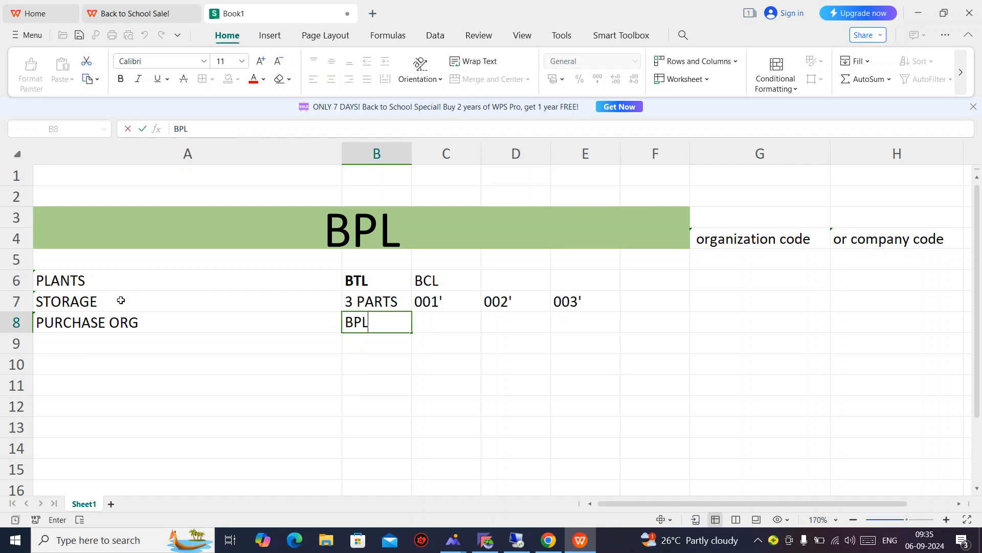
pyautogui.press('Return')
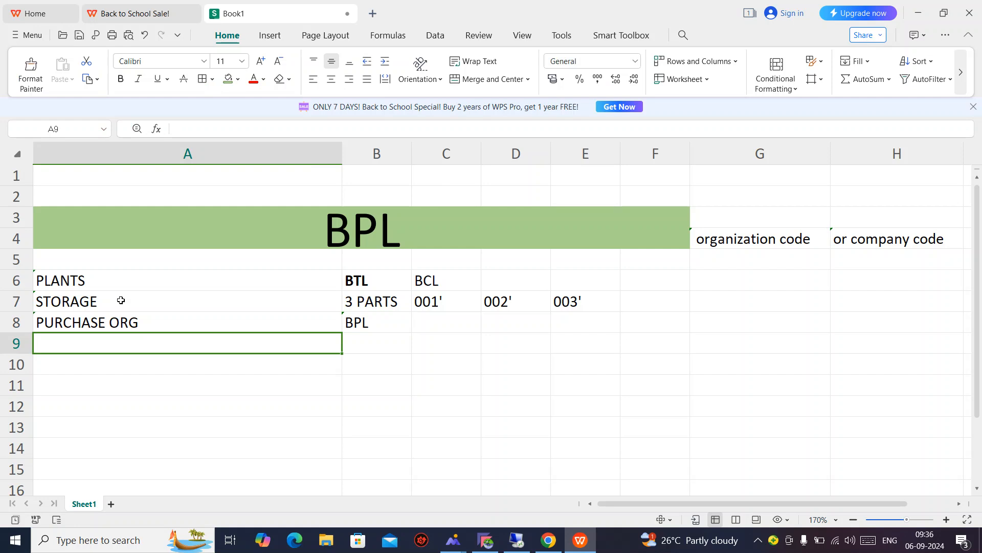
# Add the PURCHASE GHROUP label in row 9, checking SAP for the group codes.
pyautogui.write('PURCHA')
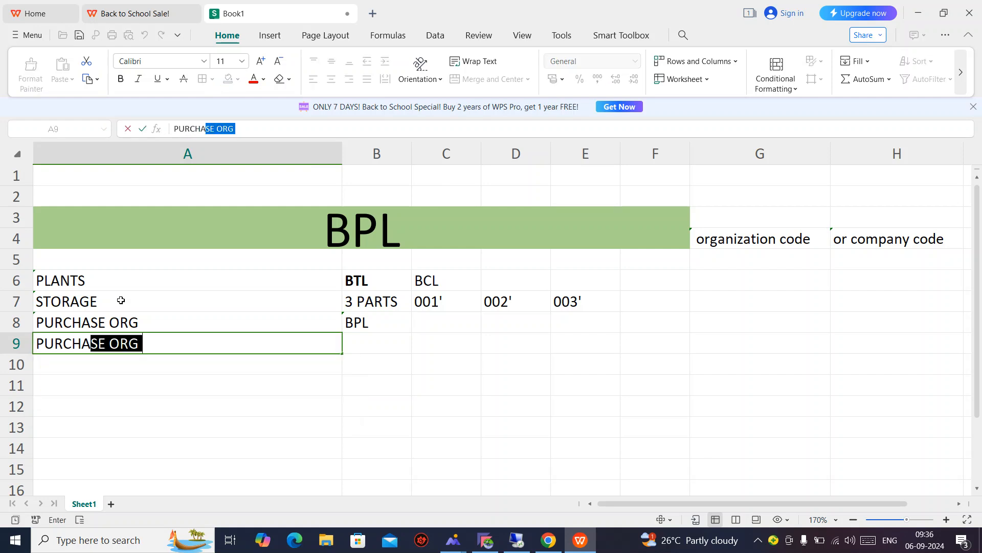
pyautogui.write('SE GHROUP')
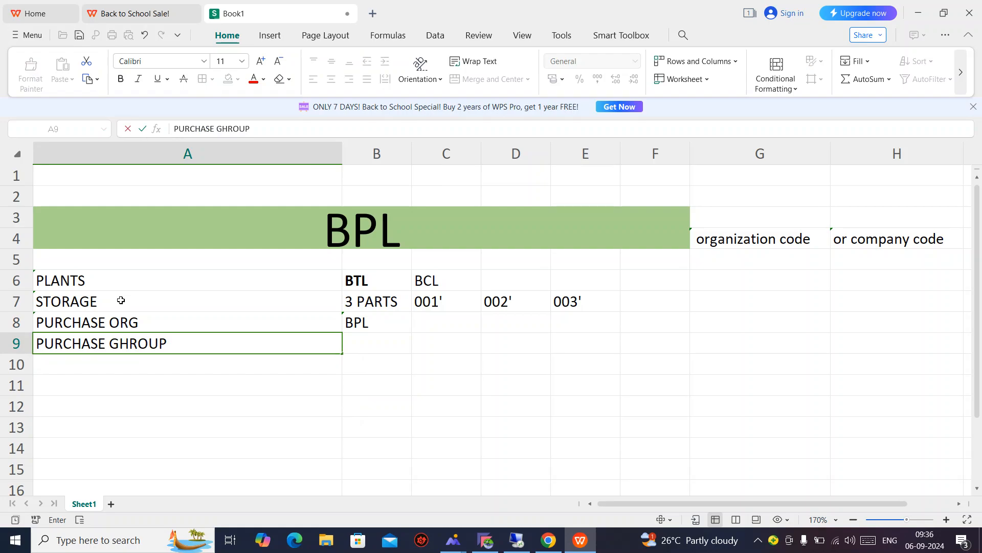
pyautogui.press('Tab')
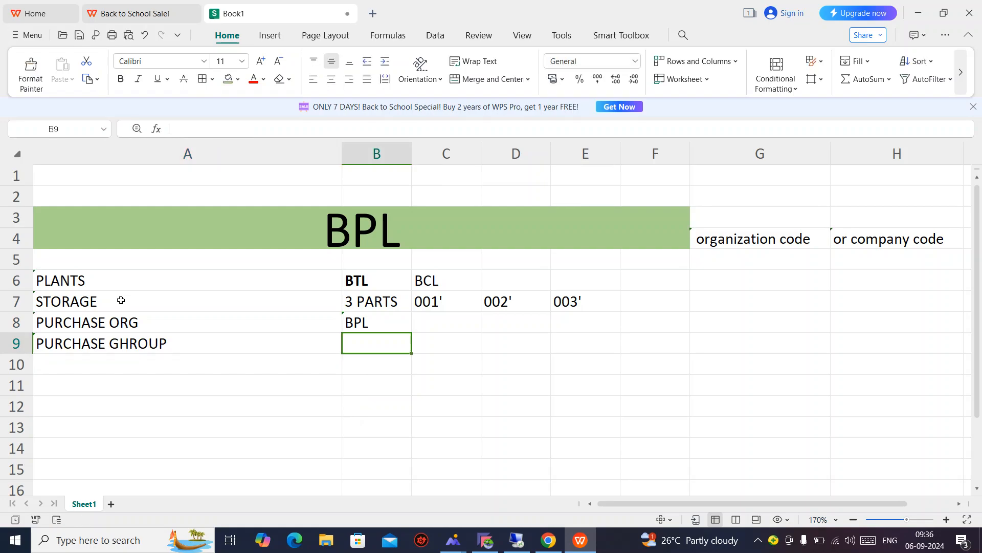
pyautogui.hotkey('alt', 'Tab')
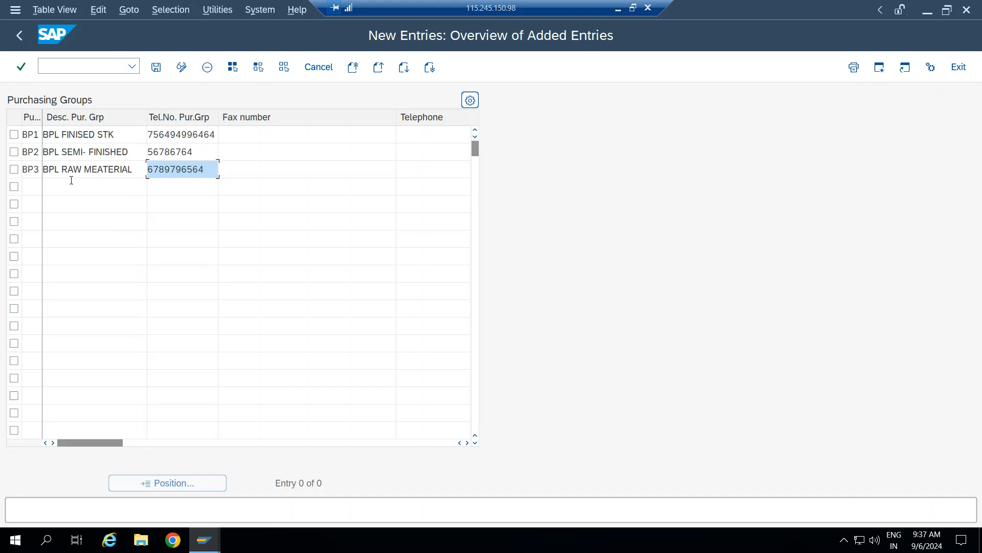
pyautogui.hotkey('alt', 'Tab')
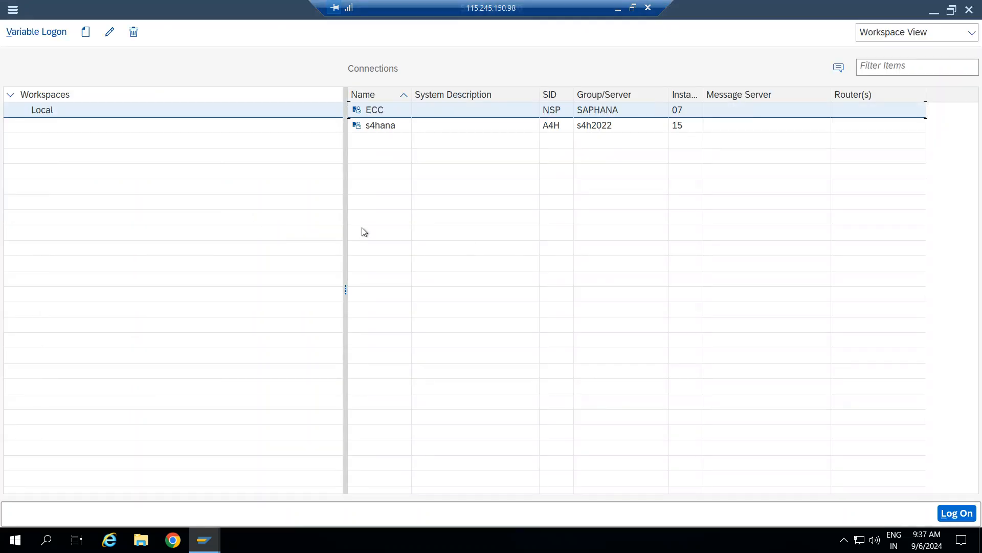
pyautogui.hotkey('alt', 'Tab')
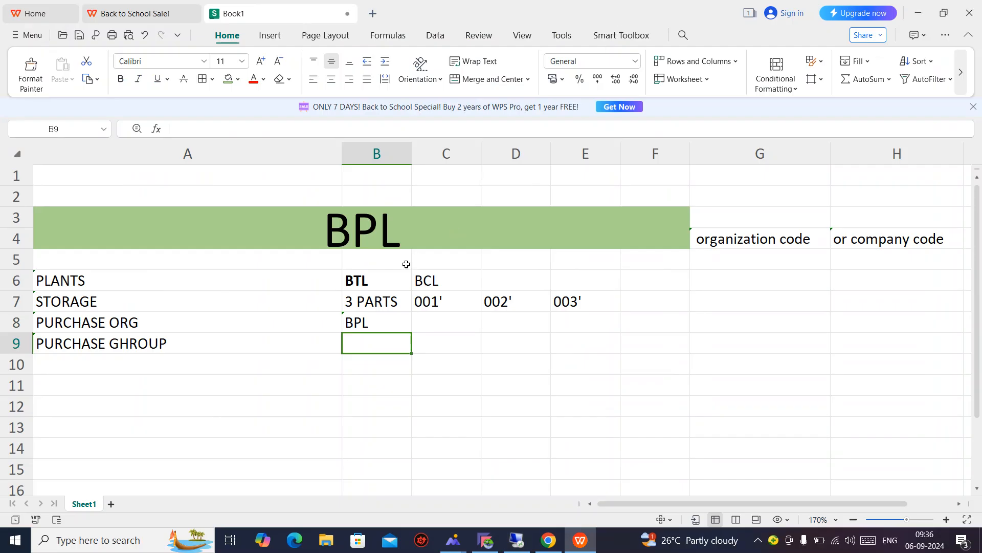
# Enter BP1, BP2 and BP3 in B9, C9 and D9.
pyautogui.write('BP1')
pyautogui.press('Tab')
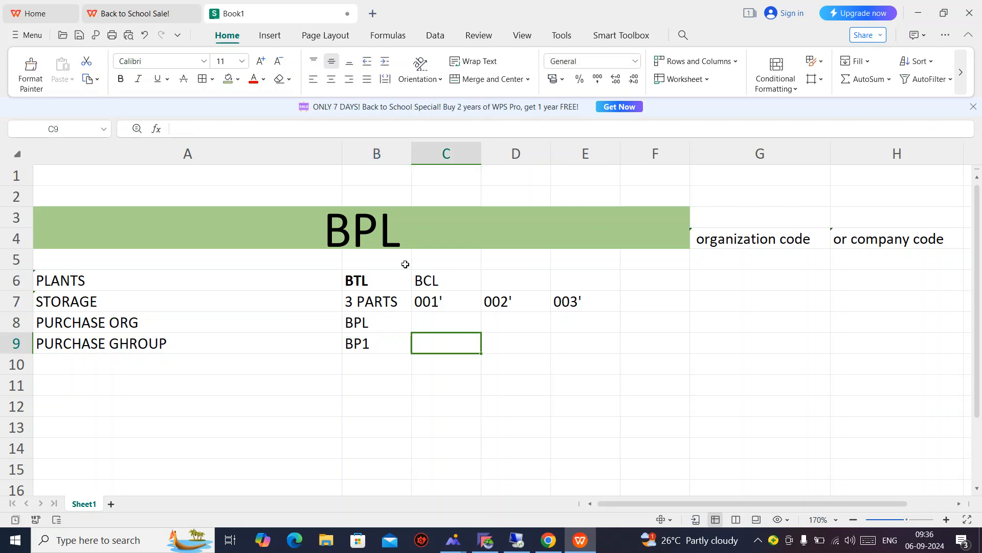
pyautogui.write('BP2')
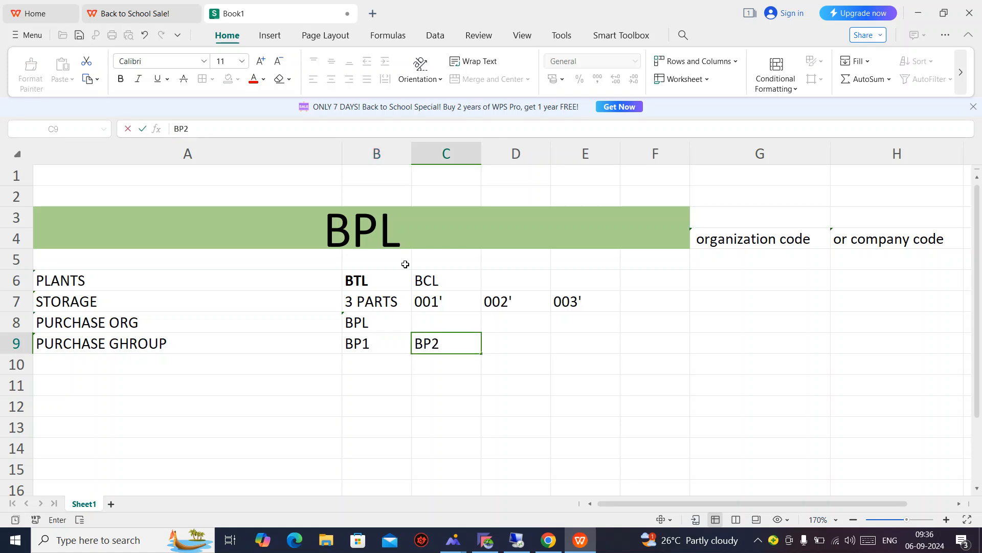
pyautogui.press('Tab')
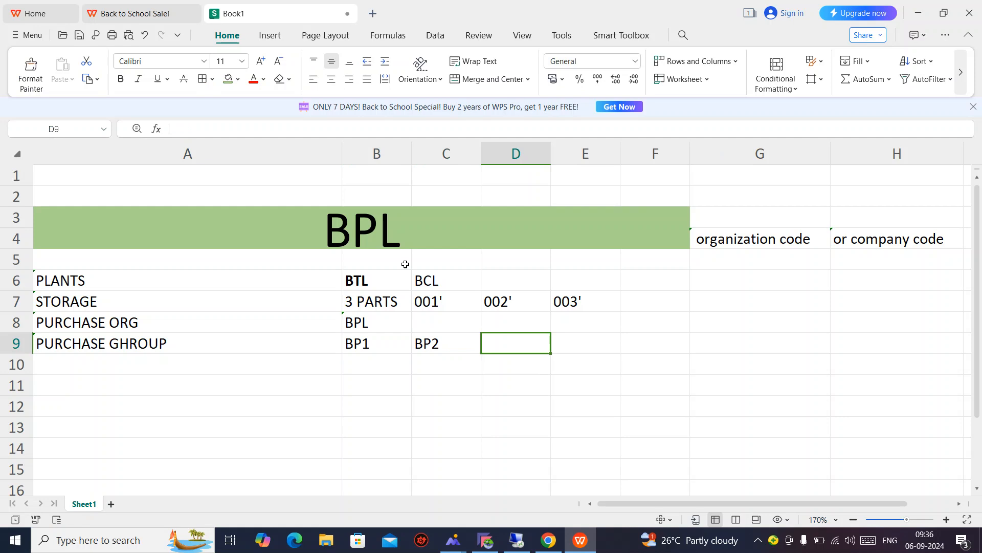
pyautogui.write('BP2')
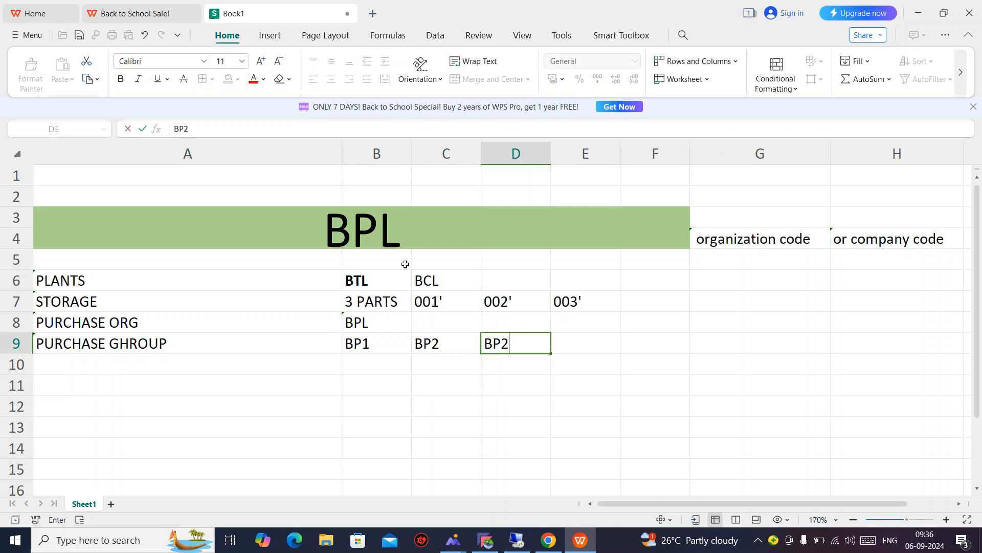
pyautogui.press('BackSpace')
pyautogui.write('3')
# Select the notes block A3:H9, then clear the selection.
pyautogui.press('Up')
pyautogui.press('Up')
pyautogui.press('Up')
pyautogui.press('Up')
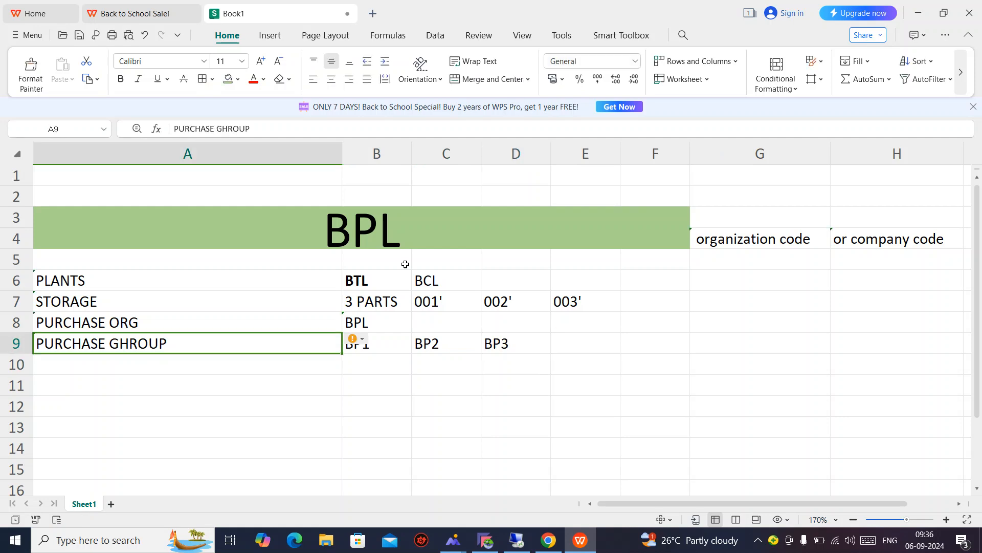
pyautogui.hotkey('shift', 'Down')
pyautogui.hotkey('shift', 'Down')
pyautogui.hotkey('shift', 'Down')
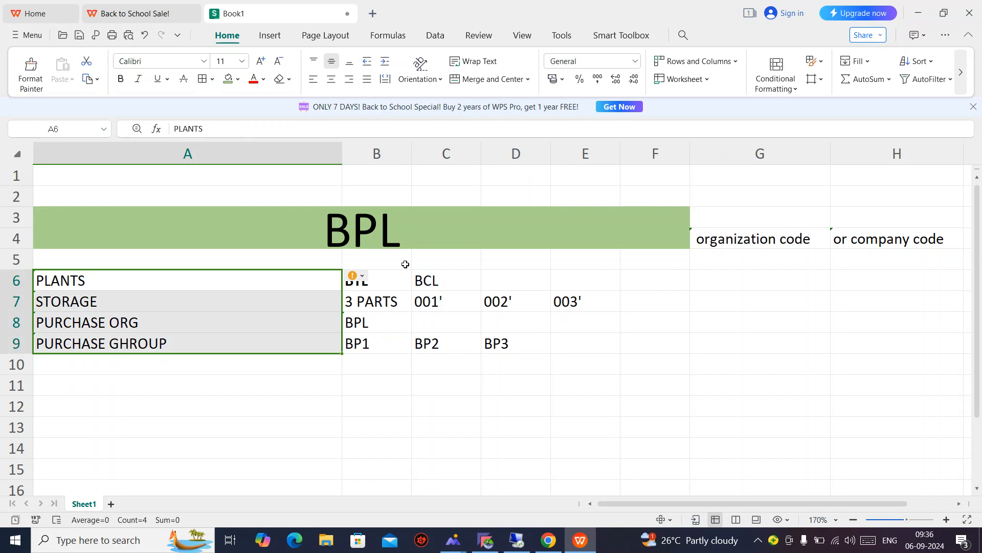
pyautogui.hotkey('ctrl', 'shift', 'Right')
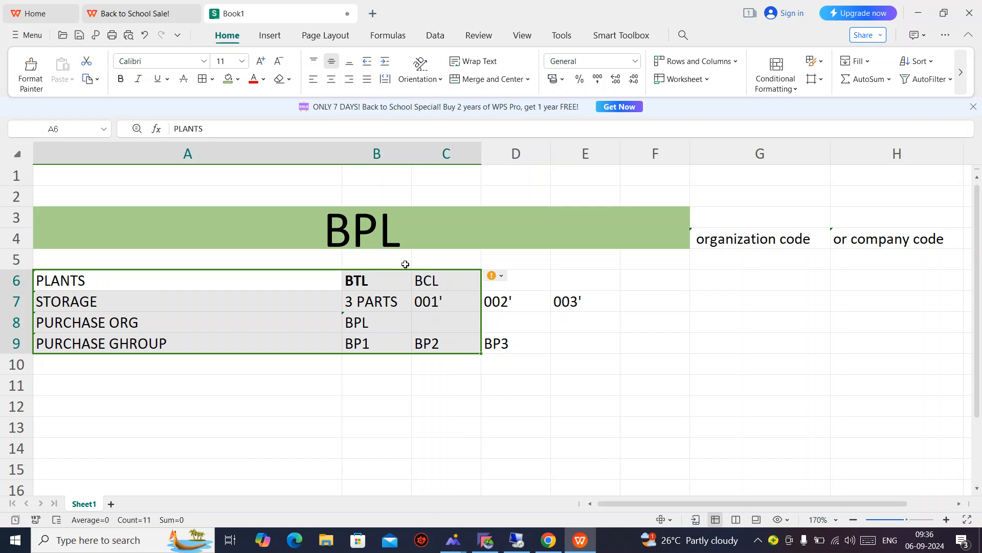
pyautogui.hotkey('ctrl', 'shift', 'Right')
pyautogui.hotkey('ctrl', 'shift', 'Left')
pyautogui.hotkey('ctrl', 'shift', 'Left')
pyautogui.press('Up')
pyautogui.press('Up')
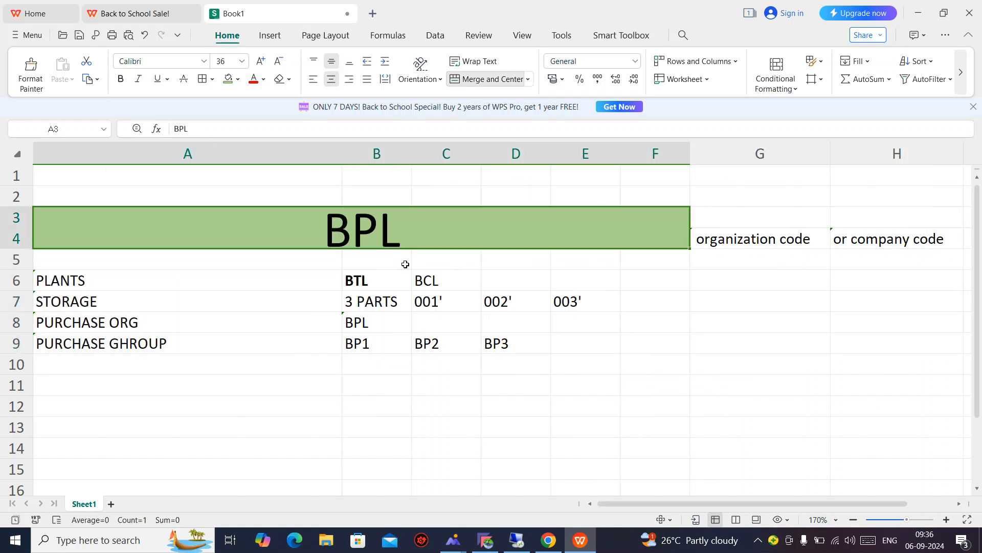
pyautogui.hotkey('shift', 'Down')
pyautogui.hotkey('shift', 'Down')
pyautogui.hotkey('shift', 'Down')
pyautogui.hotkey('shift', 'Down')
pyautogui.hotkey('shift', 'Down')
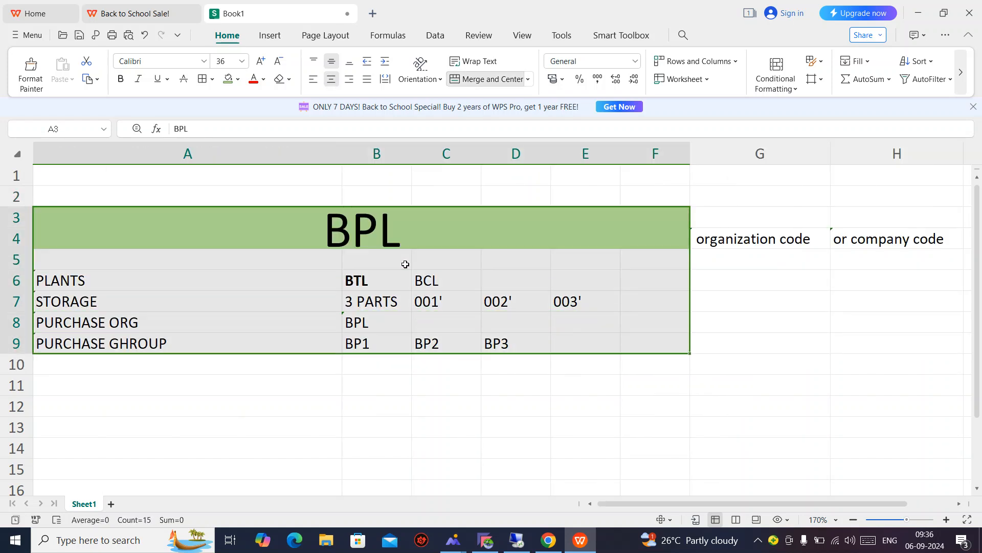
pyautogui.hotkey('shift', 'Right')
pyautogui.hotkey('shift', 'Right')
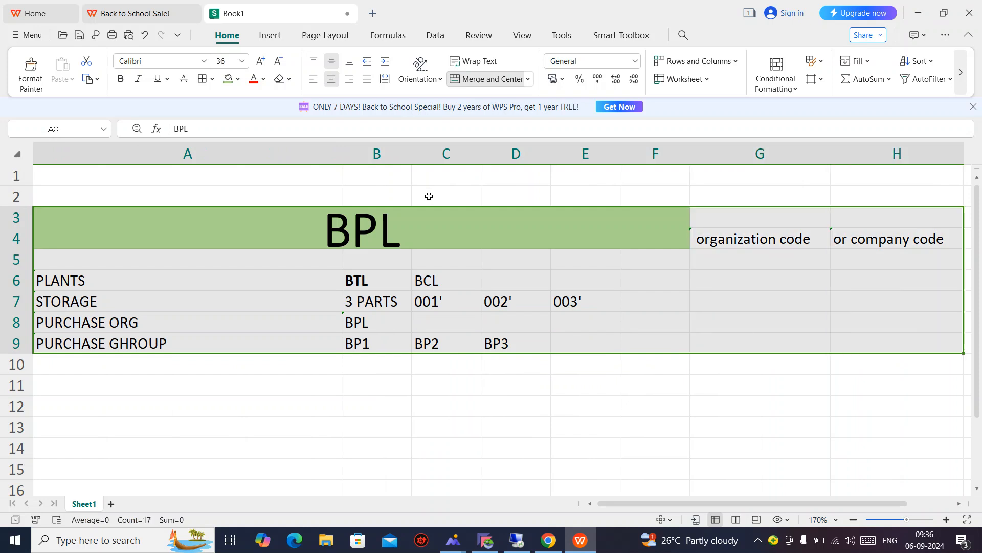
pyautogui.click(405, 369)
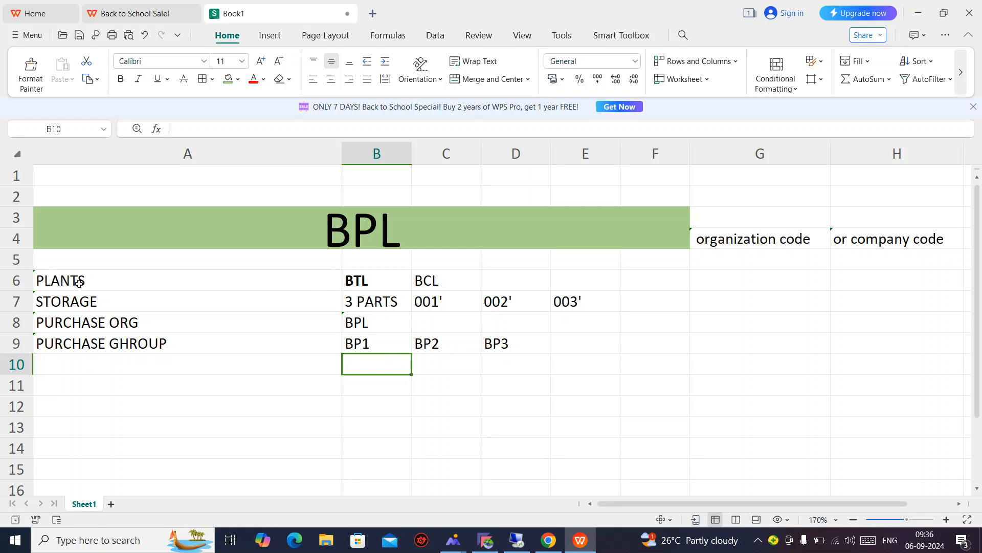
pyautogui.click(486, 540)
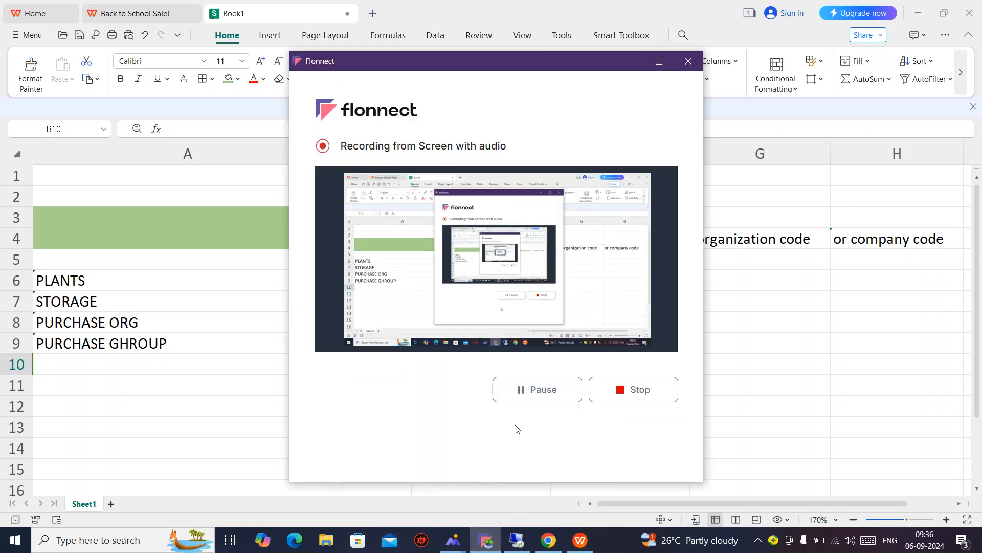